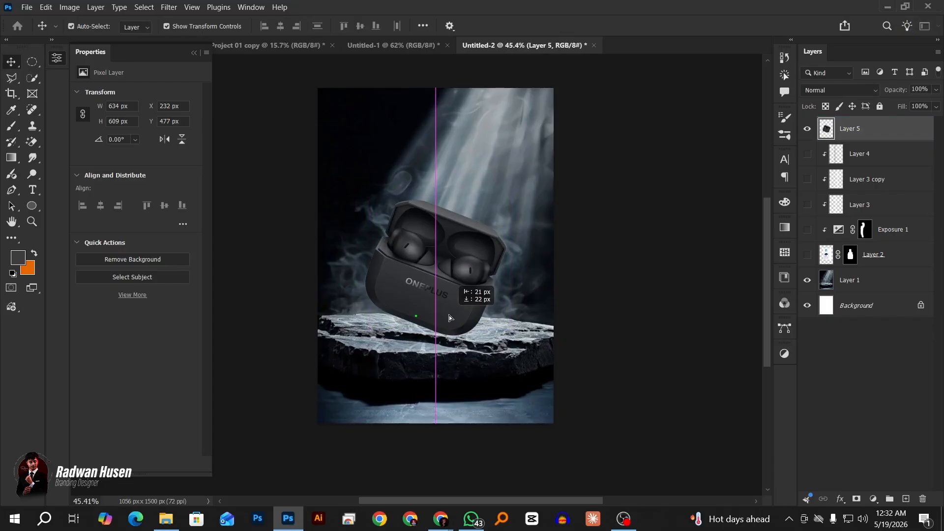
# Add a Color Balance adjustment clipped to the earbuds case layer and shift its midtones toward a cool blue tint
pyautogui.click(562, 350)
pyautogui.scroll(-3, 436, 358)
pyautogui.scroll(3, 435, 382)
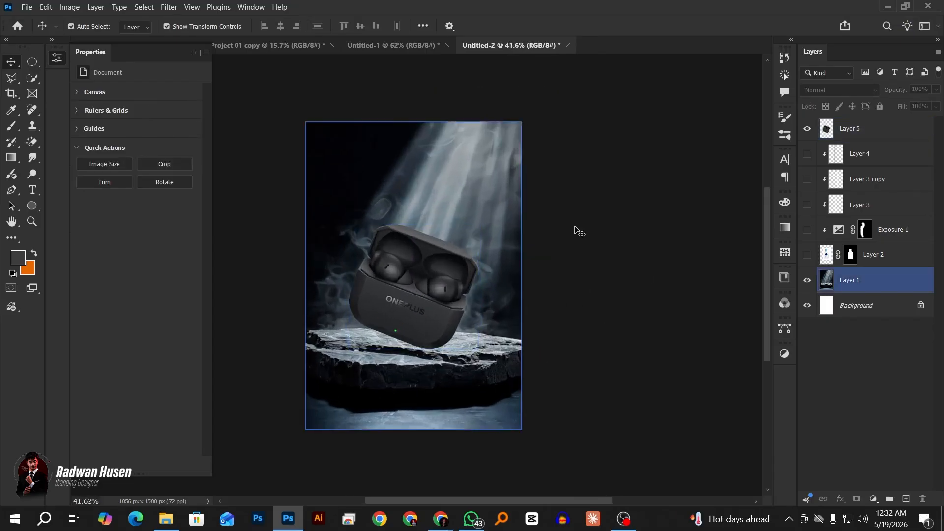
pyautogui.keyDown('ctrl'); pyautogui.click(429, 327); pyautogui.keyUp('ctrl')
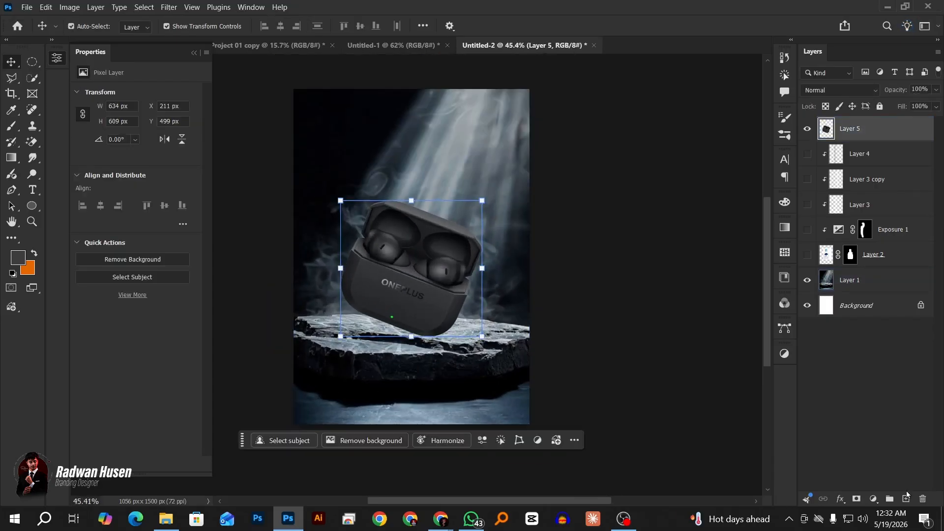
pyautogui.click(874, 499)
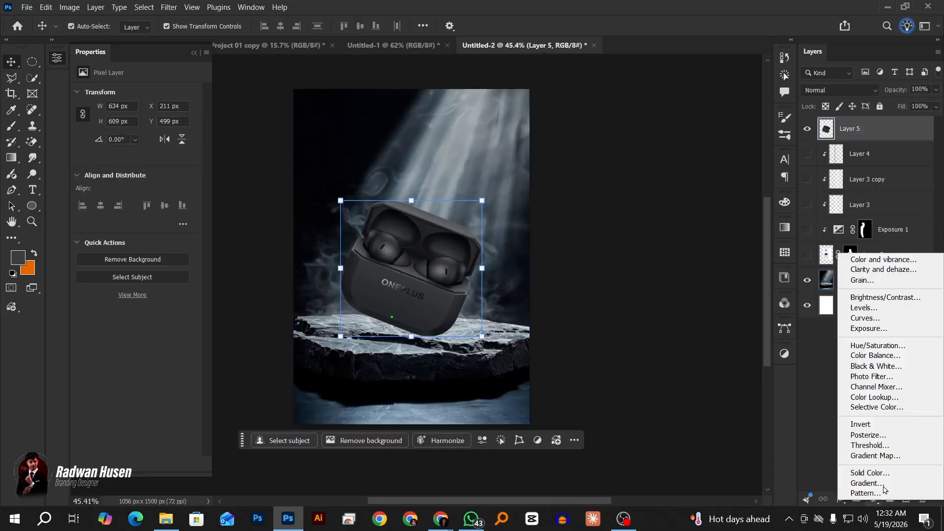
pyautogui.click(874, 358)
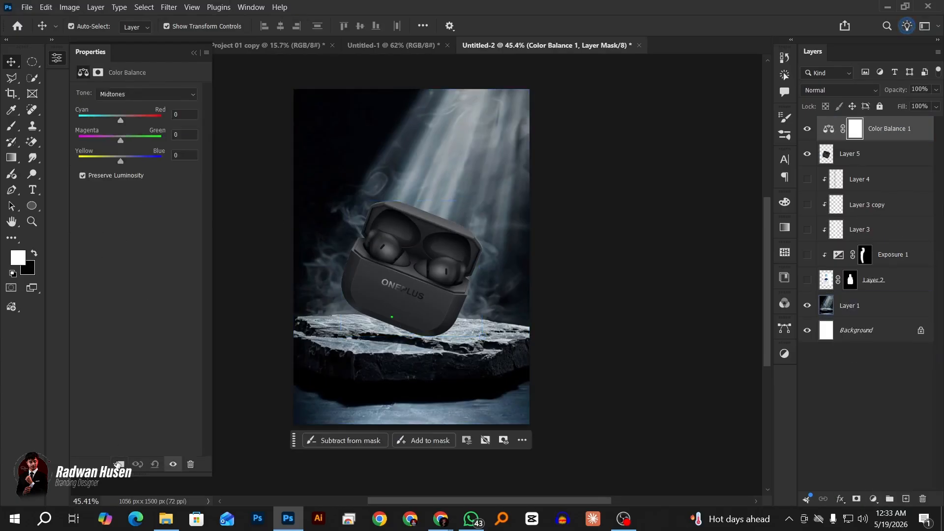
pyautogui.click(119, 464)
pyautogui.moveTo(113, 149)
pyautogui.mouseDown()
pyautogui.moveTo(104, 128)
pyautogui.moveTo(100, 137)
pyautogui.moveTo(128, 162)
pyautogui.moveTo(107, 144)
pyautogui.moveTo(117, 151)
pyautogui.mouseUp()
# Set the Color Balance shadows to +11, -2, -21 and the highlights to -24, -10, +13
pyautogui.click(118, 94)
pyautogui.click(116, 105)
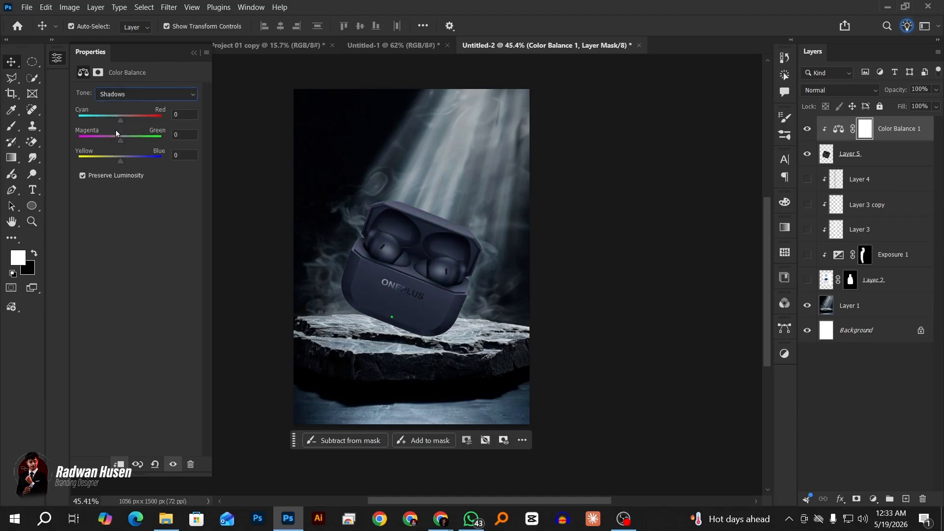
pyautogui.moveTo(123, 131); pyautogui.dragTo(111, 164)
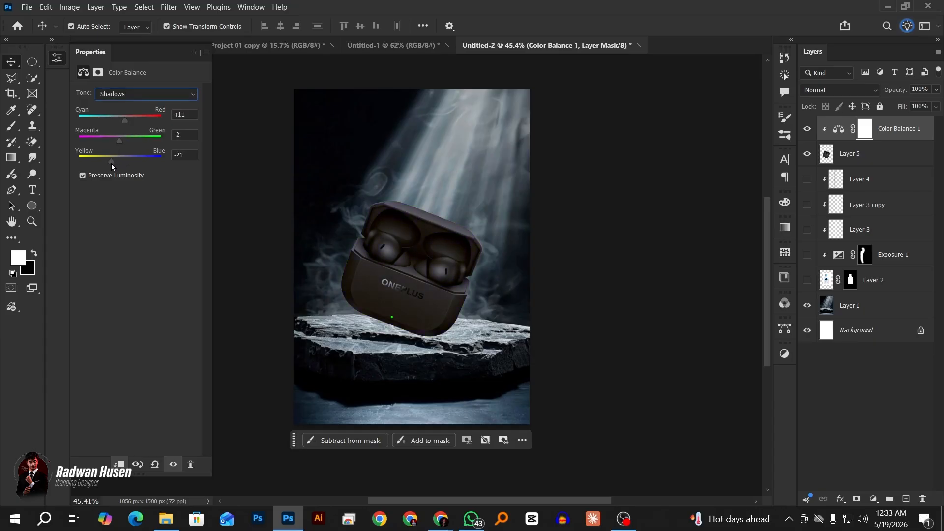
pyautogui.click(118, 94)
pyautogui.click(116, 128)
pyautogui.moveTo(120, 121); pyautogui.dragTo(125, 163)
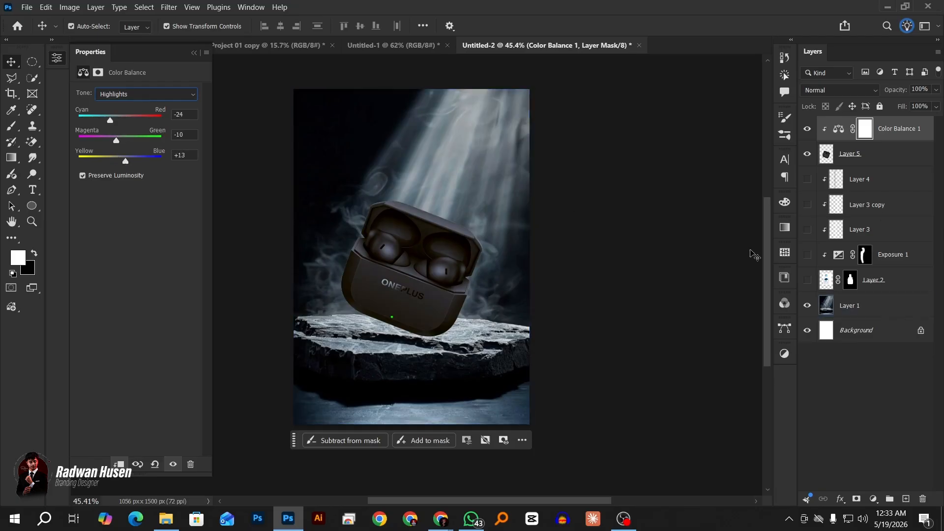
# Add a Curves adjustment clipped to the earbuds case and lower its white point output to 136
pyautogui.click(872, 498)
pyautogui.click(864, 317)
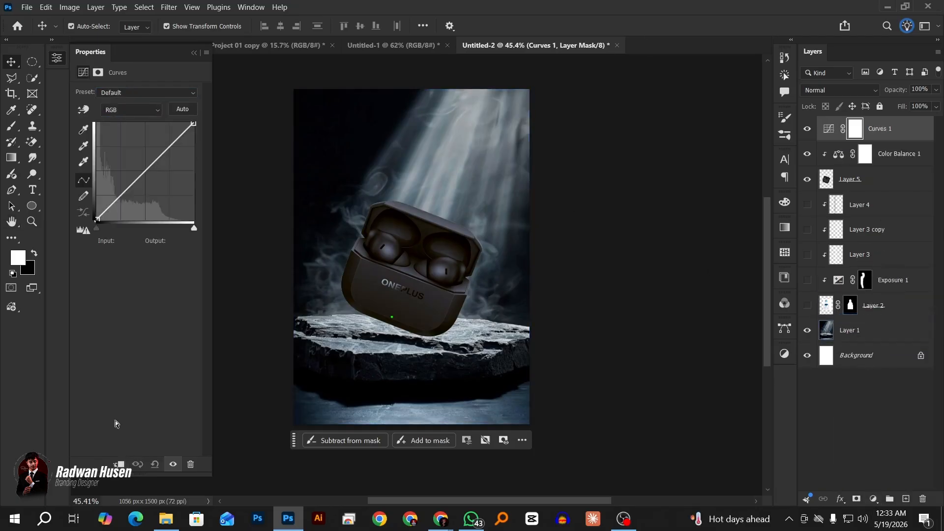
pyautogui.moveTo(192, 129); pyautogui.dragTo(204, 167)
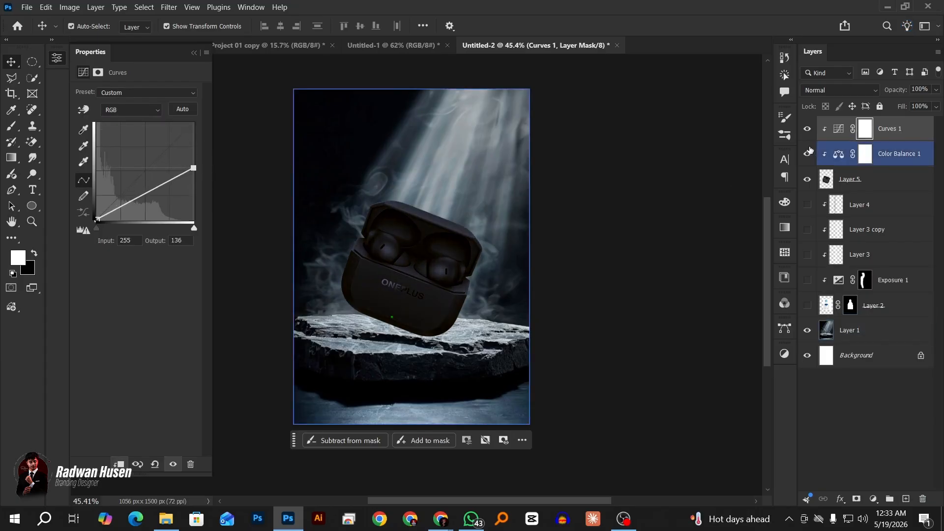
# Invert the Curves mask and brush white along the case's lower and right edges to darken only those areas
pyautogui.hotkey('ctrl', 'i')
pyautogui.press('b')
pyautogui.scroll(4, 496, 367)
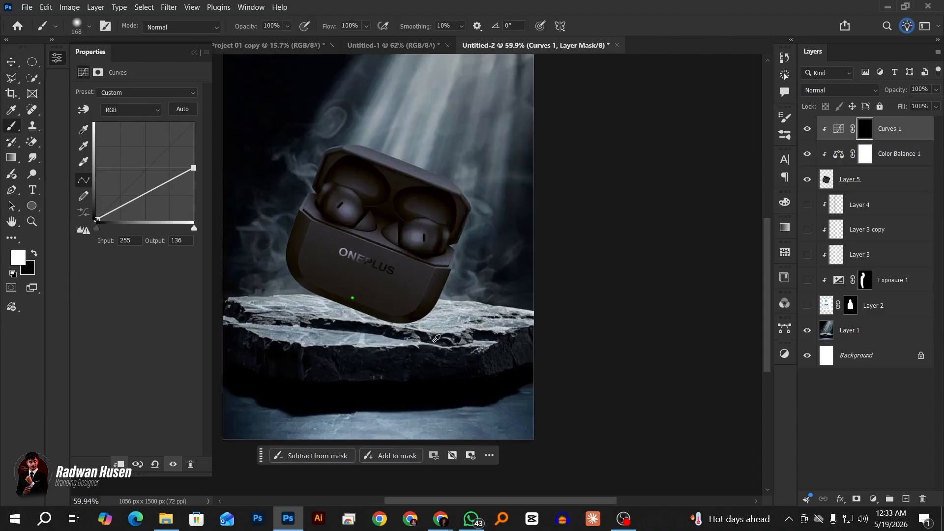
pyautogui.moveTo(378, 326)
pyautogui.mouseDown()
pyautogui.moveTo(400, 337)
pyautogui.moveTo(373, 338)
pyautogui.moveTo(438, 316)
pyautogui.moveTo(446, 280)
pyautogui.moveTo(487, 231)
pyautogui.moveTo(484, 141)
pyautogui.mouseUp()
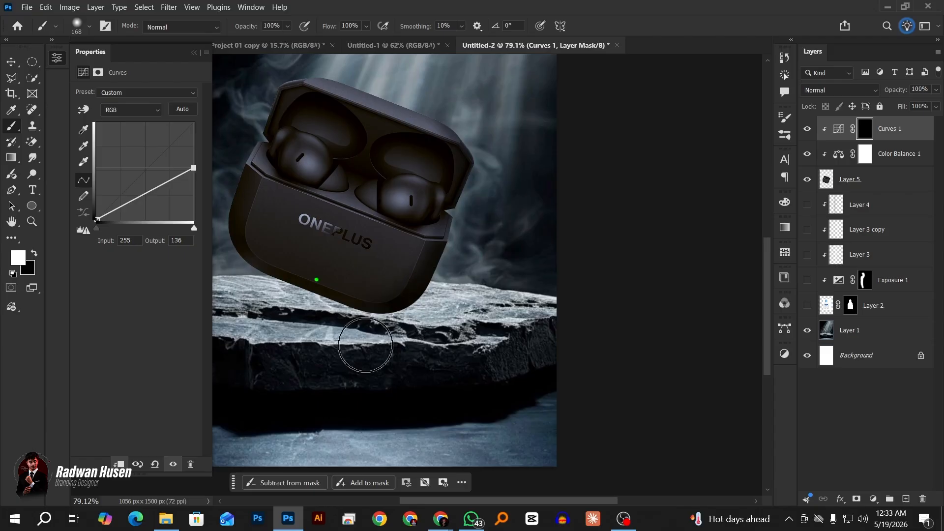
# Create a new layer directly below the earbuds case and prepare a flattened, near-horizontal soft round brush in black (000000)
pyautogui.click(872, 179)
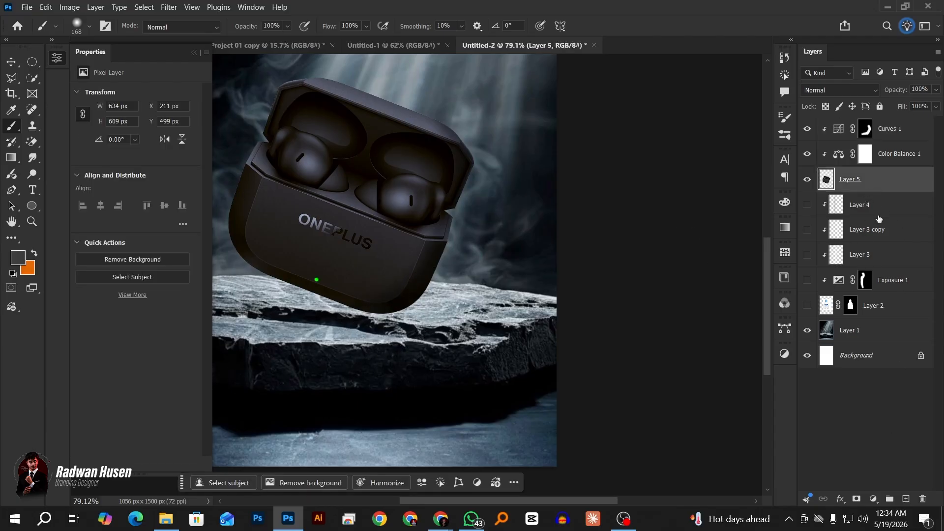
pyautogui.click(878, 211)
pyautogui.click(906, 499)
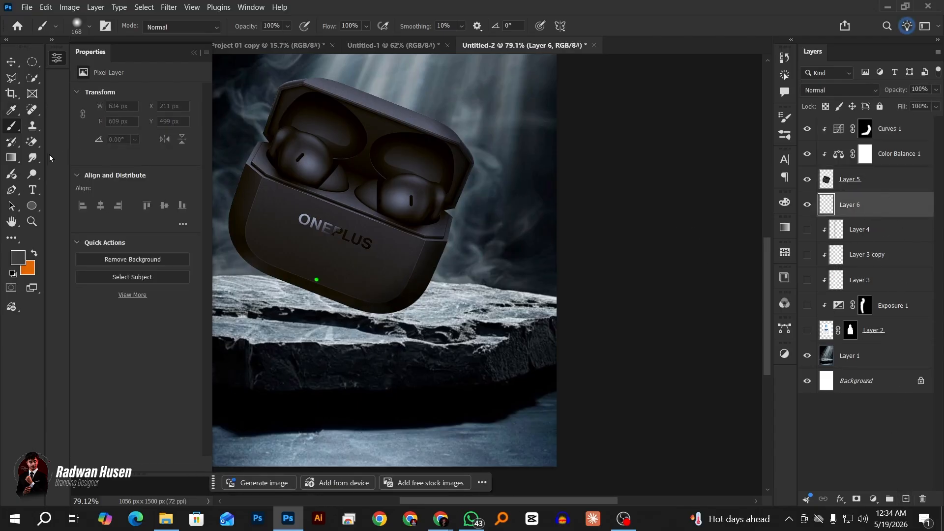
pyautogui.rightClick(311, 223)
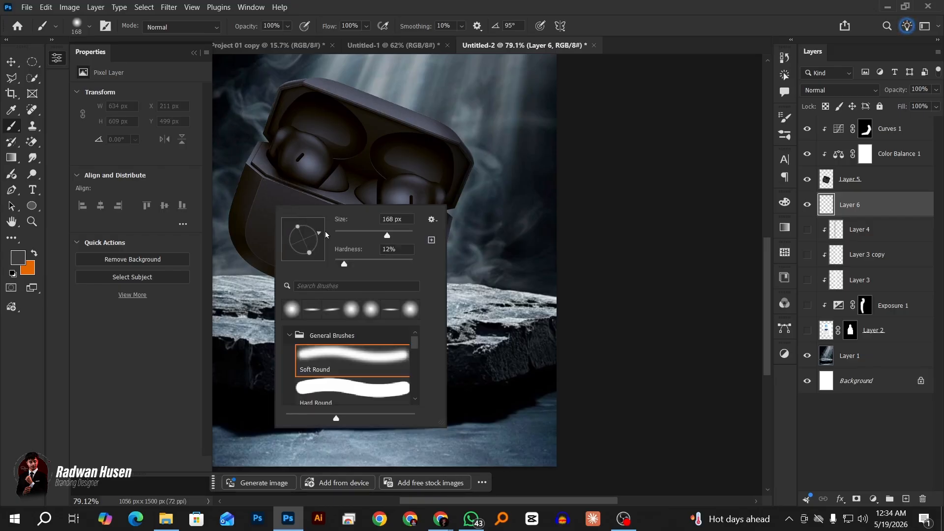
pyautogui.click(301, 225)
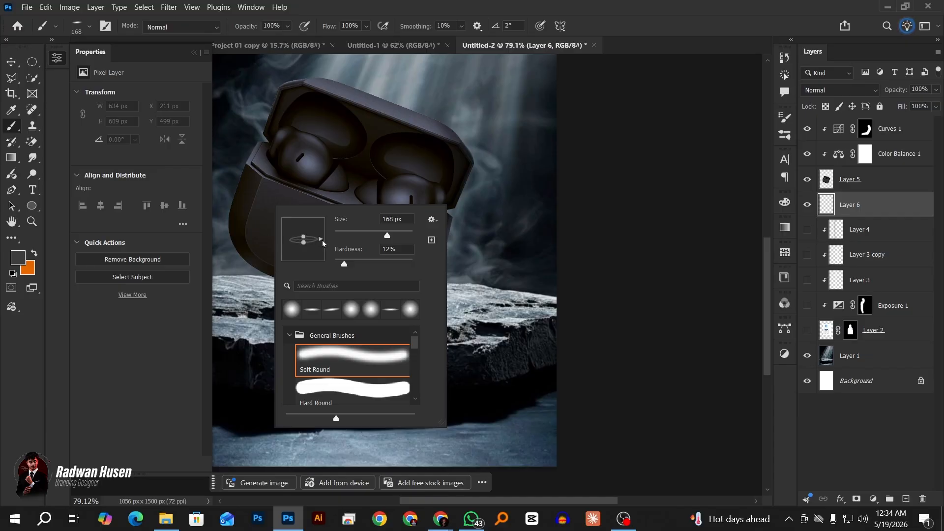
pyautogui.click(14, 255)
pyautogui.click(617, 301)
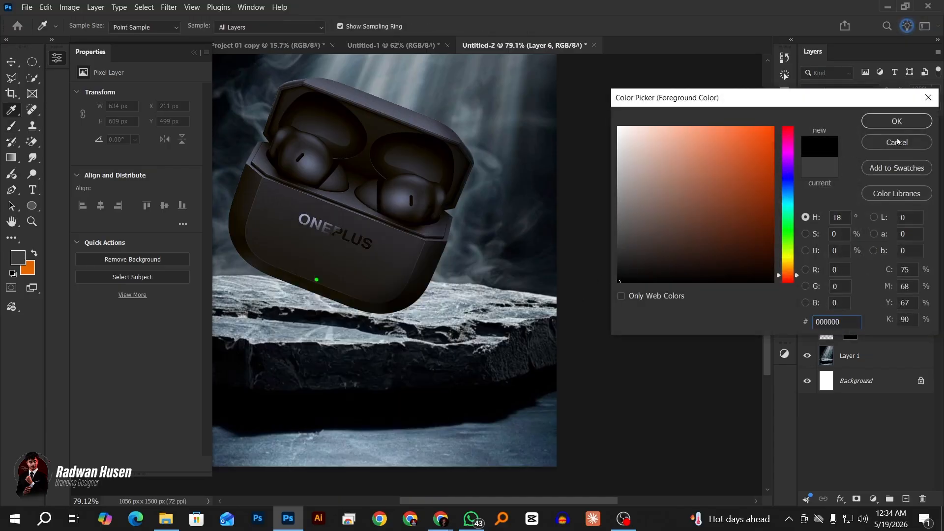
pyautogui.click(901, 123)
# Stamp a soft black elliptical contact shadow beneath the case's lowest corner using the flattened brush at about 411 px
pyautogui.click(388, 313)
pyautogui.moveTo(384, 313); pyautogui.dragTo(419, 323)
pyautogui.rightClick(392, 344)
pyautogui.moveTo(322, 246)
pyautogui.mouseDown()
pyautogui.moveTo(337, 315)
pyautogui.moveTo(298, 99)
pyautogui.mouseUp()
pyautogui.click(381, 312)
pyautogui.hotkey('ctrl', 'z')
pyautogui.click(381, 319)
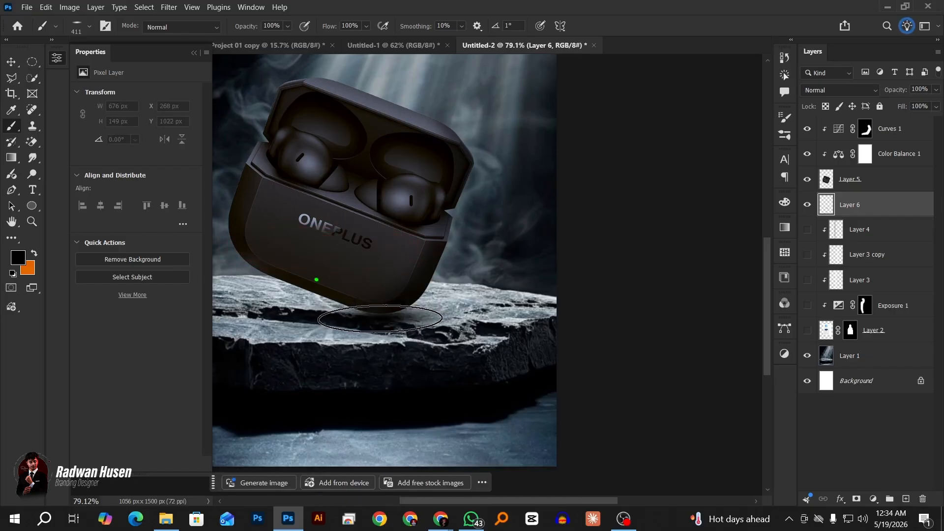
pyautogui.hotkey('ctrl', 'z')
pyautogui.click(380, 313)
pyautogui.scroll(-5, 411, 372)
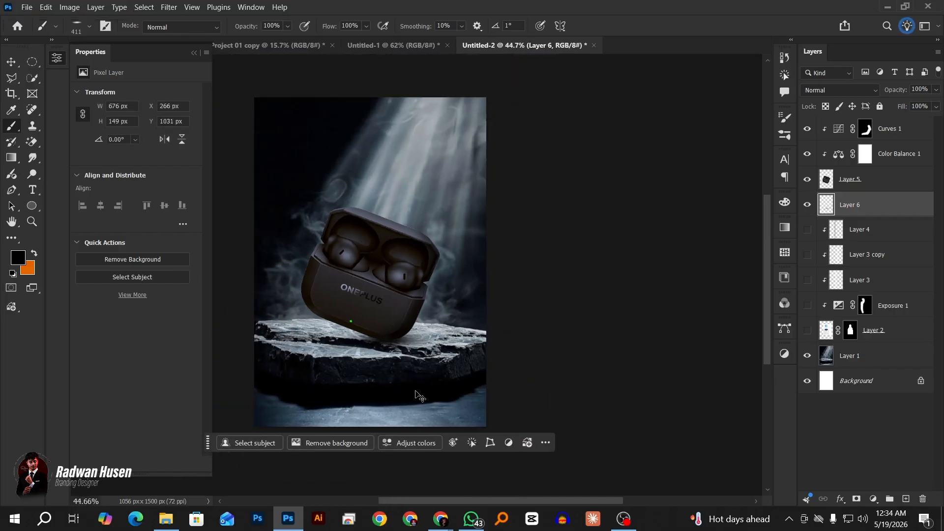
# Extend the shadow on the rock along the case's underside with a 341 px brush at 30% opacity
pyautogui.scroll(5, 376, 361)
pyautogui.scroll(3, 376, 360)
pyautogui.moveTo(337, 316)
pyautogui.mouseDown()
pyautogui.moveTo(339, 295)
pyautogui.moveTo(331, 312)
pyautogui.mouseUp()
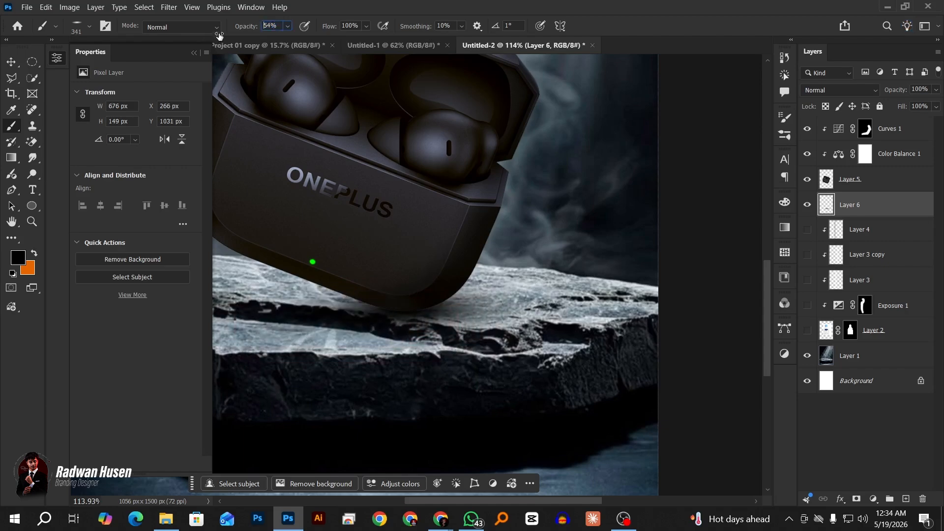
pyautogui.write('30')
pyautogui.press('Return')
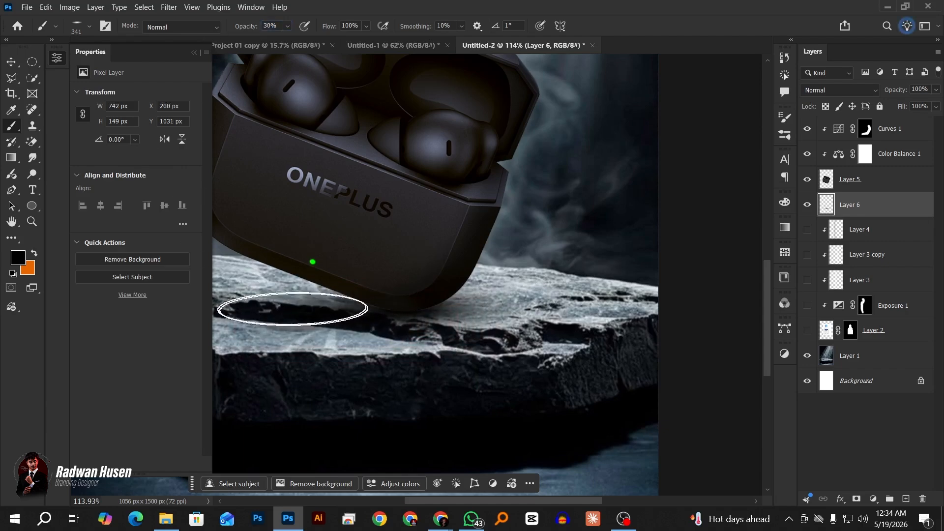
pyautogui.scroll(-3, 293, 309)
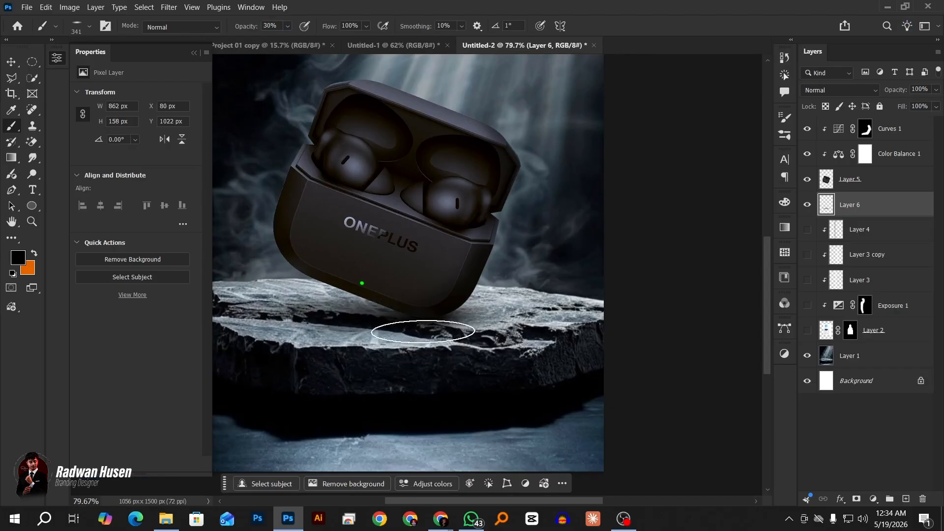
pyautogui.moveTo(423, 332); pyautogui.dragTo(344, 306)
pyautogui.scroll(-2, 344, 306)
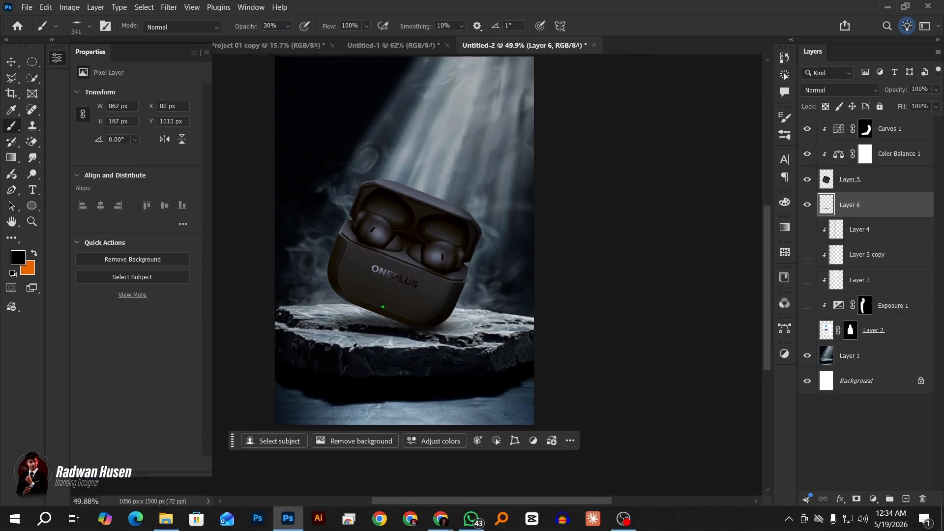
# Shrink the brush to 146 px and touch up the contact shadow beside the case's lower right corner
pyautogui.scroll(4, 352, 347)
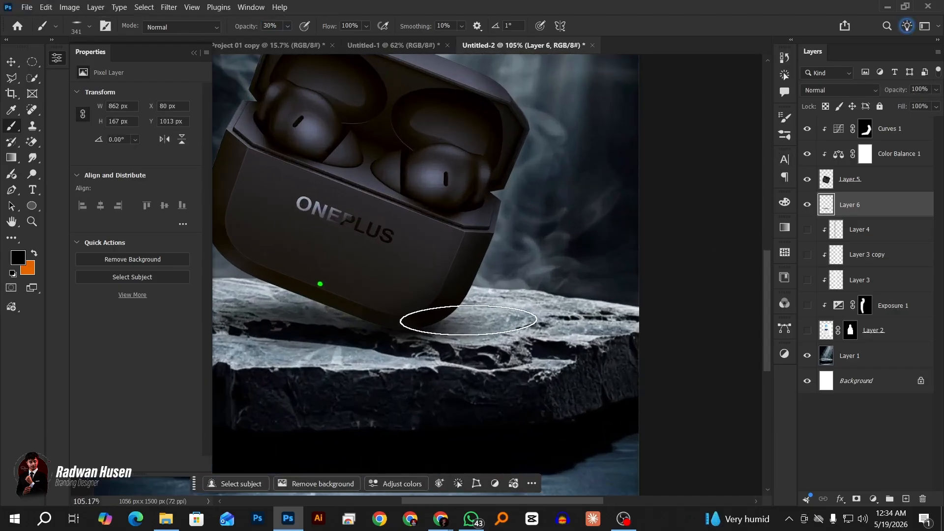
pyautogui.click(496, 322)
pyautogui.hotkey('ctrl', 'z')
pyautogui.moveTo(475, 318); pyautogui.dragTo(441, 324)
pyautogui.scroll(-1, 501, 343)
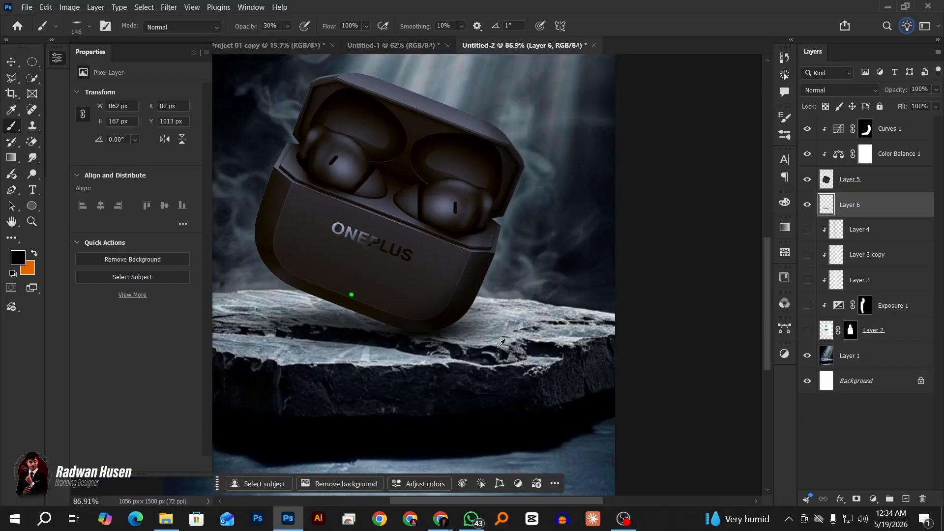
# Target the Curves 1 mask and set the soft brush to a round tip with 84% opacity
pyautogui.click(865, 133)
pyautogui.rightClick(414, 242)
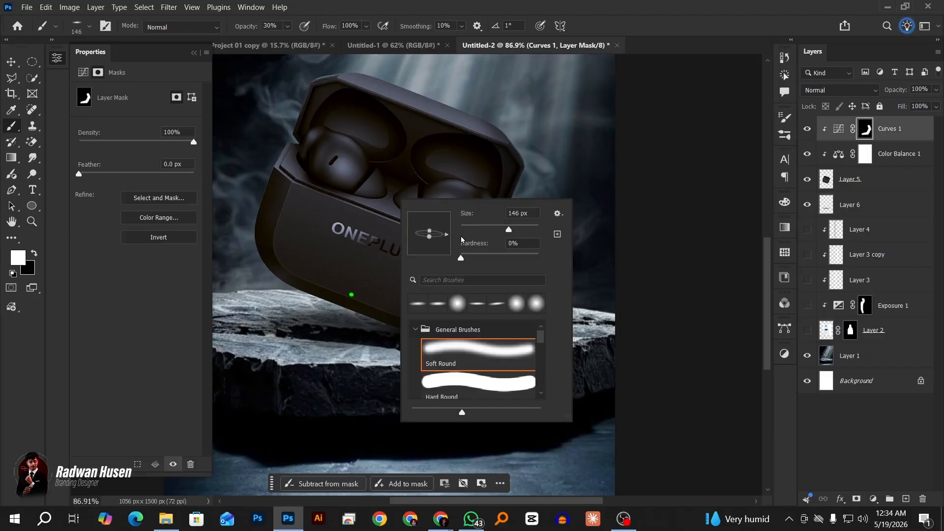
pyautogui.click(7, 128)
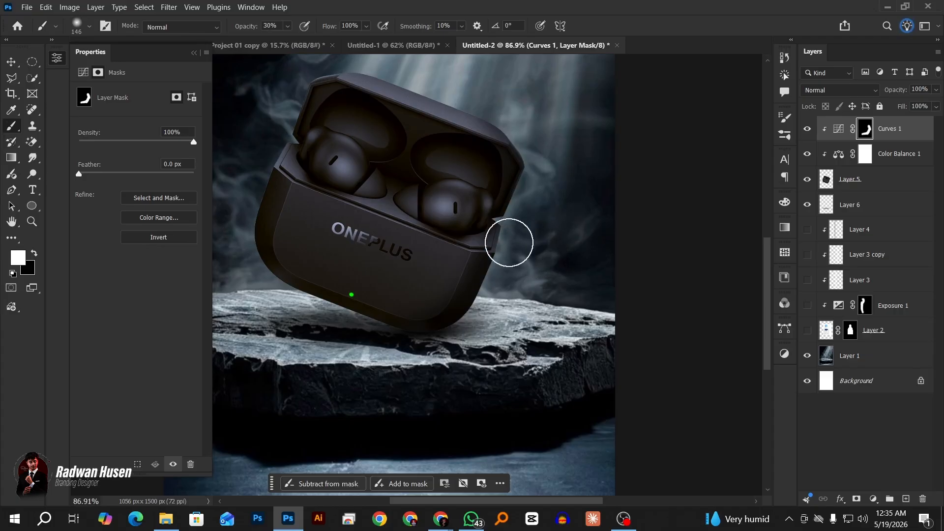
pyautogui.scroll(2, 509, 238)
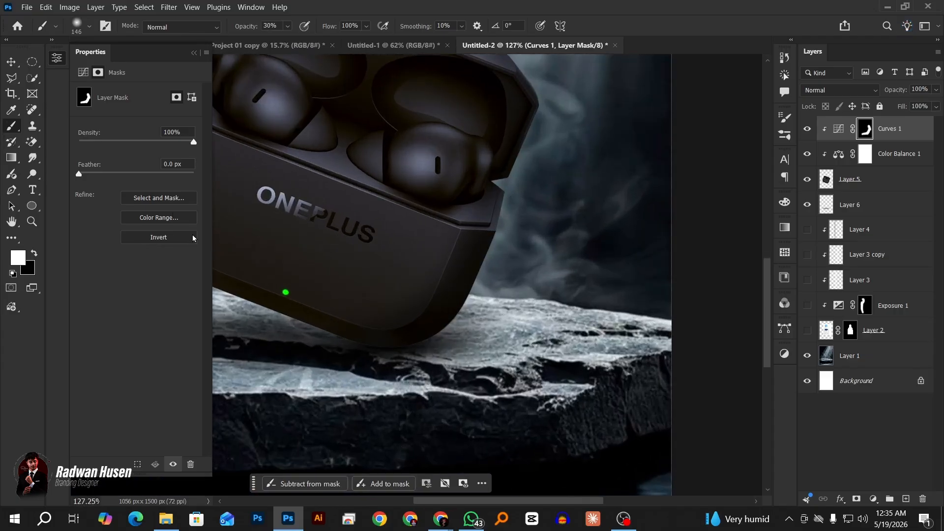
pyautogui.write('84')
pyautogui.press('Return')
# Duplicate the Curves 1 adjustment, clip the copy to the earbuds case, and reduce its layer opacity to 43%
pyautogui.hotkey('ctrl', 'j')
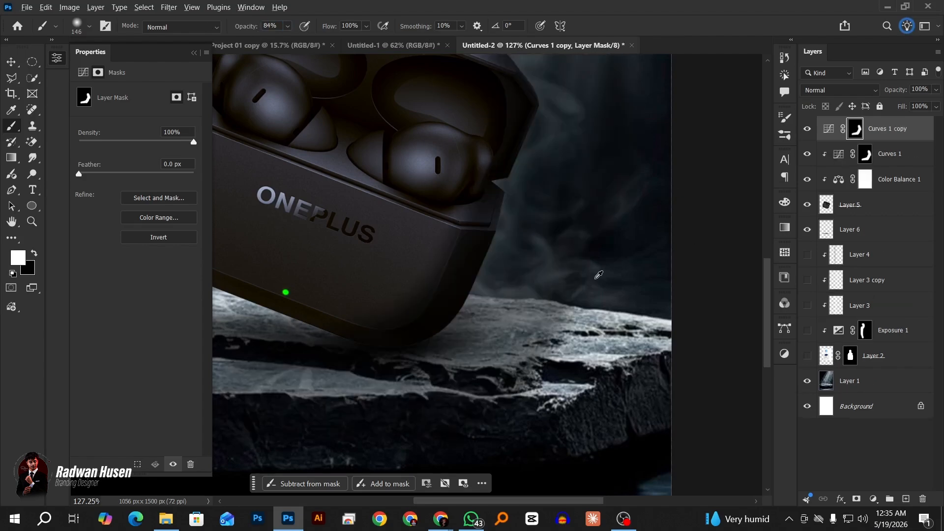
pyautogui.scroll(-2, 599, 274)
pyautogui.keyDown('alt'); pyautogui.click(906, 141); pyautogui.keyUp('alt')
pyautogui.scroll(-4, 541, 299)
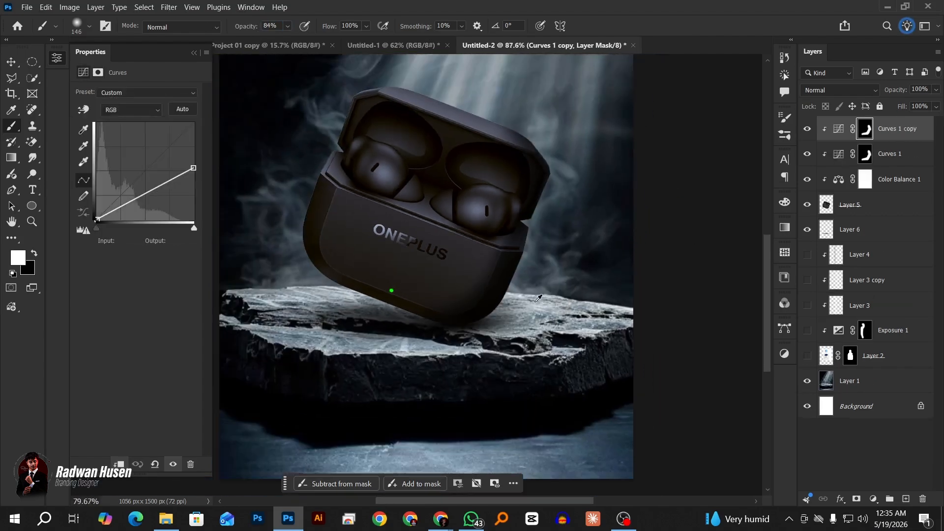
pyautogui.scroll(1, 501, 312)
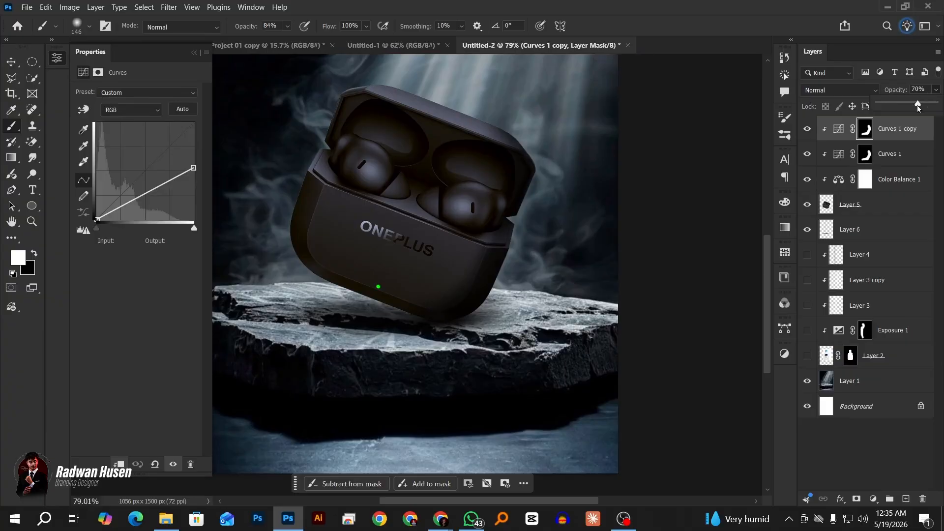
pyautogui.scroll(-5, 472, 299)
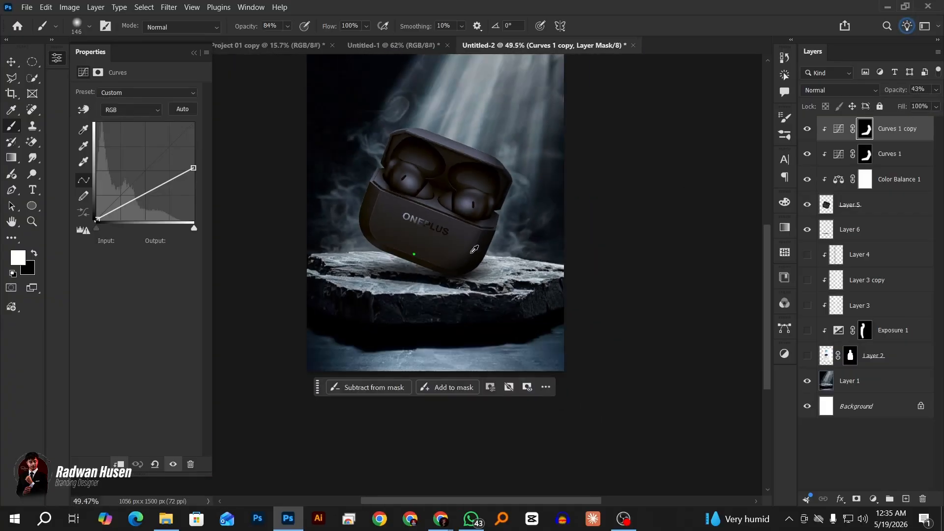
# Duplicate the earbuds case layer, Layer 5
pyautogui.click(12, 64)
pyautogui.click(313, 162)
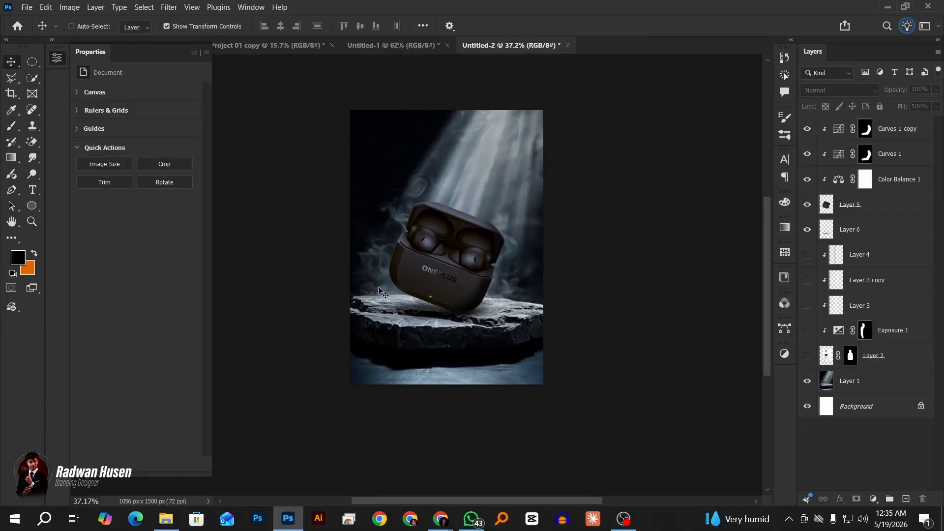
pyautogui.scroll(2, 416, 277)
pyautogui.click(868, 208)
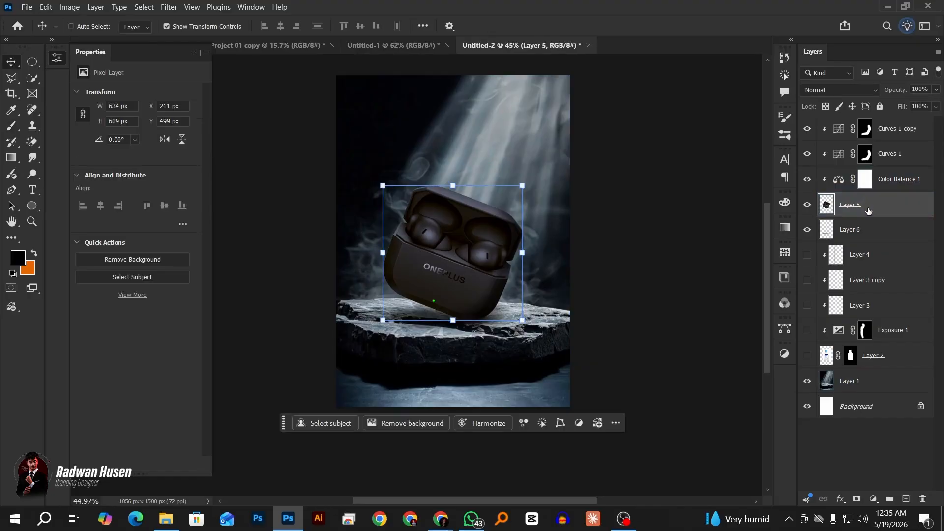
pyautogui.hotkey('ctrl', 'j')
# Apply a black Color Overlay in Normal mode at 100% opacity to the original Layer 5 and hide its copy above
pyautogui.rightClick(910, 235)
pyautogui.click(913, 228)
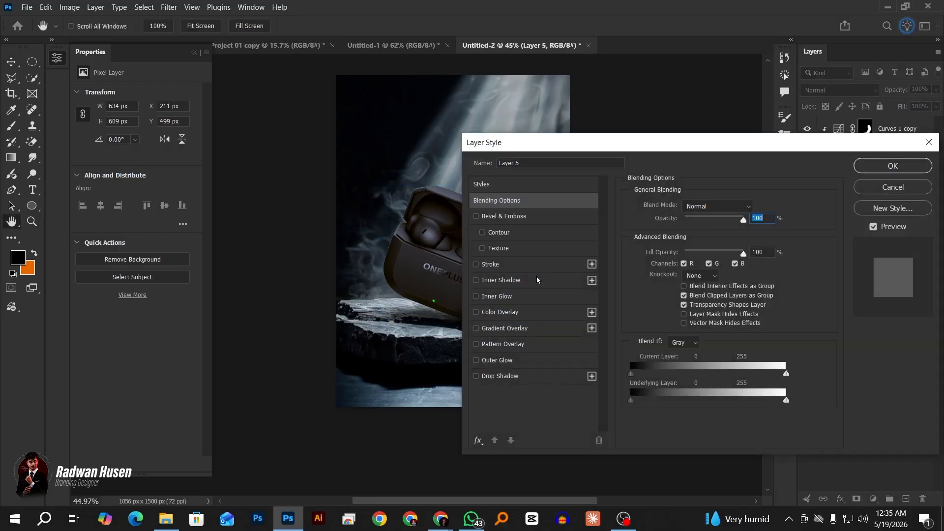
pyautogui.click(499, 297)
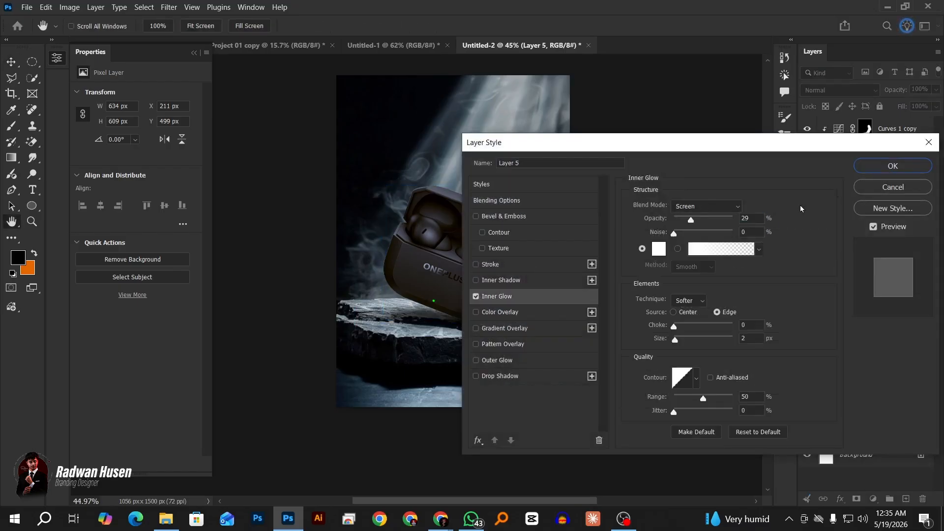
pyautogui.click(475, 296)
pyautogui.click(475, 312)
pyautogui.click(500, 312)
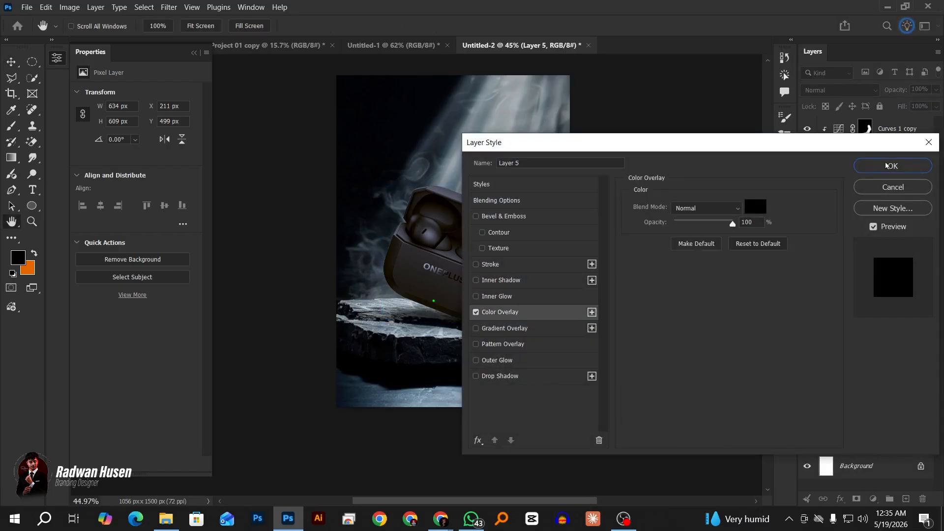
pyautogui.click(892, 166)
pyautogui.click(807, 204)
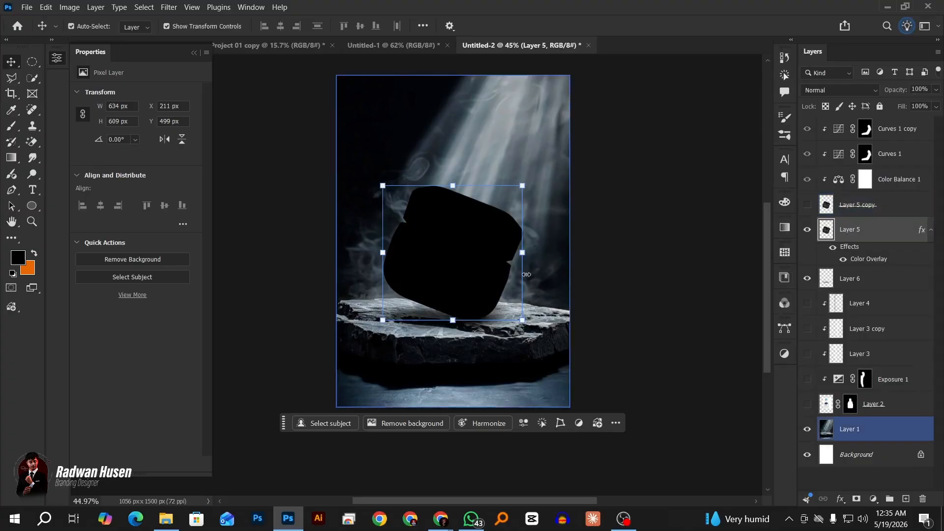
# Flip the black silhouette vertically, move it below the case to about X 211, Y 1097 px, and show the case copy again
pyautogui.hotkey('ctrl', 't')
pyautogui.moveTo(453, 186); pyautogui.dragTo(427, 450)
pyautogui.hotkey('ctrl', 'z')
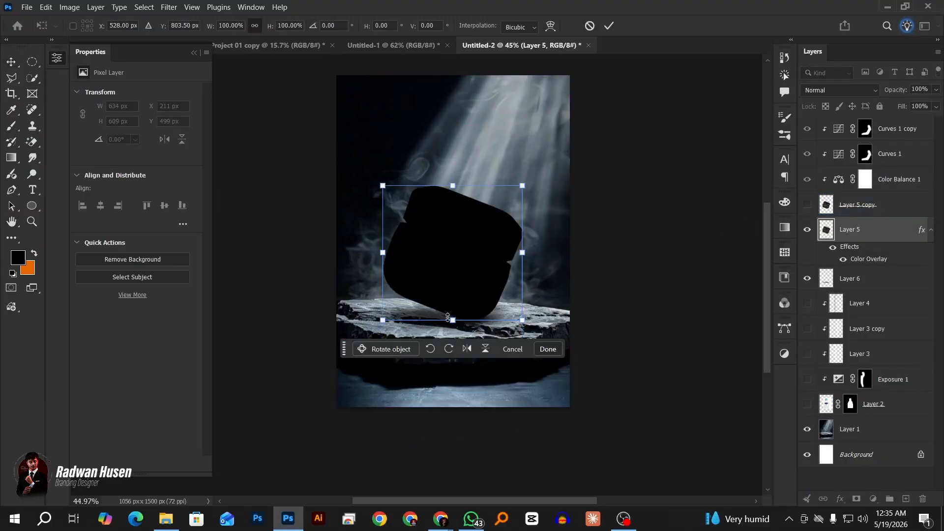
pyautogui.rightClick(472, 245)
pyautogui.click(491, 500)
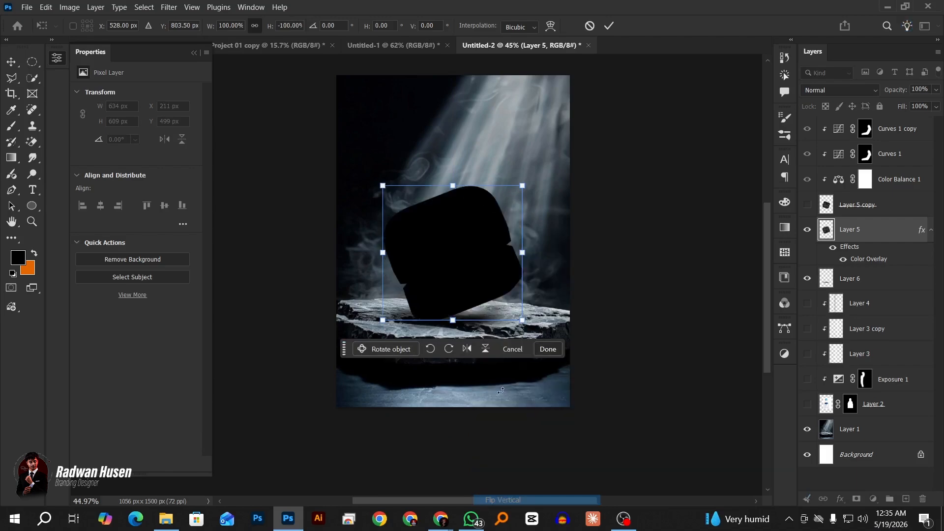
pyautogui.moveTo(453, 279); pyautogui.dragTo(420, 400)
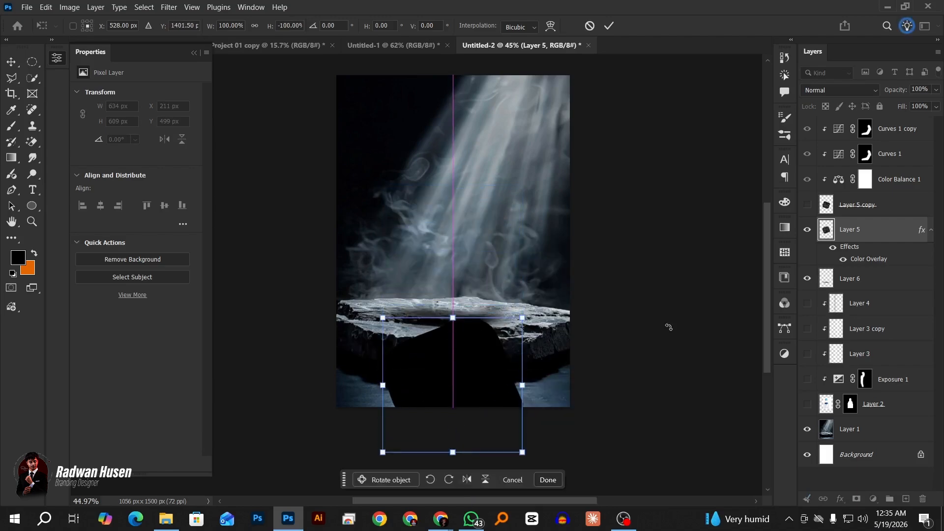
pyautogui.click(806, 205)
pyautogui.moveTo(479, 368); pyautogui.dragTo(481, 360)
# Slant the black silhouette's lower end to the right with a Perspective transform, making it about 698 px wide
pyautogui.scroll(-3, 480, 354)
pyautogui.scroll(1, 478, 348)
pyautogui.scroll(-3, 470, 330)
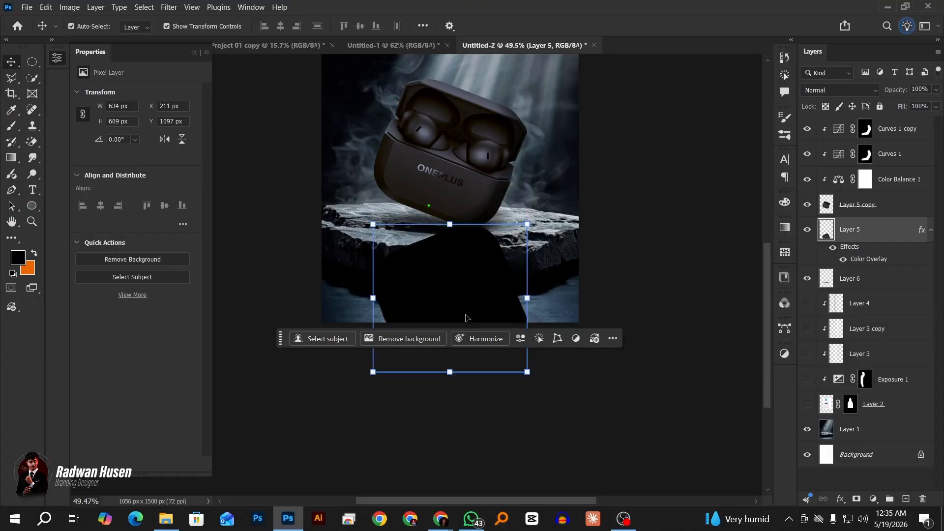
pyautogui.rightClick(471, 311)
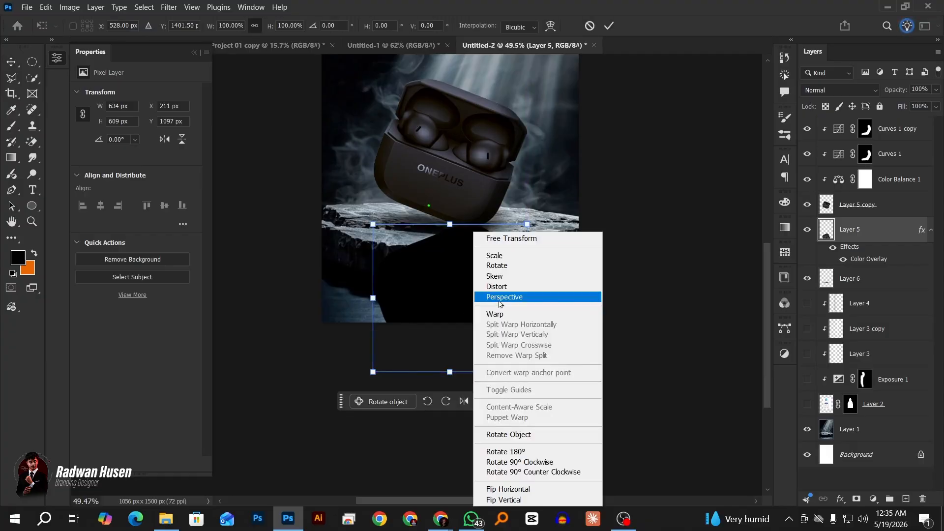
pyautogui.click(499, 297)
pyautogui.moveTo(449, 372); pyautogui.dragTo(500, 341)
pyautogui.click(609, 26)
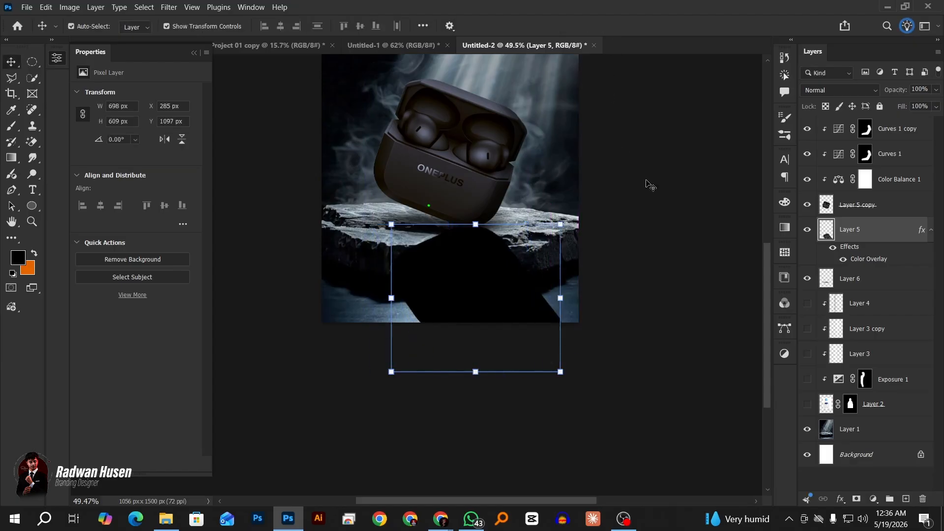
# Nudge the slanted silhouette under the case's lowest corner, to about X 268, Y 1091 px
pyautogui.click(648, 184)
pyautogui.scroll(2, 525, 218)
pyautogui.click(500, 342)
pyautogui.scroll(2, 474, 339)
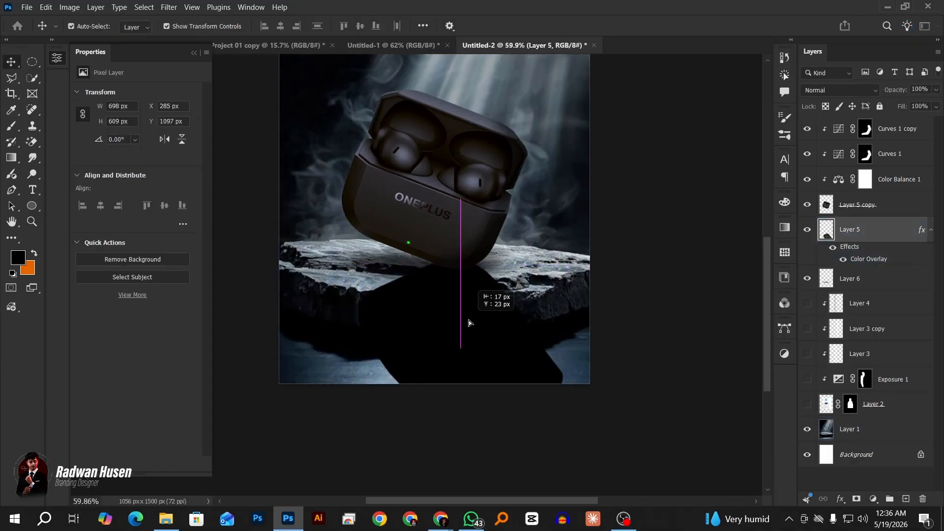
pyautogui.moveTo(467, 324); pyautogui.dragTo(465, 322)
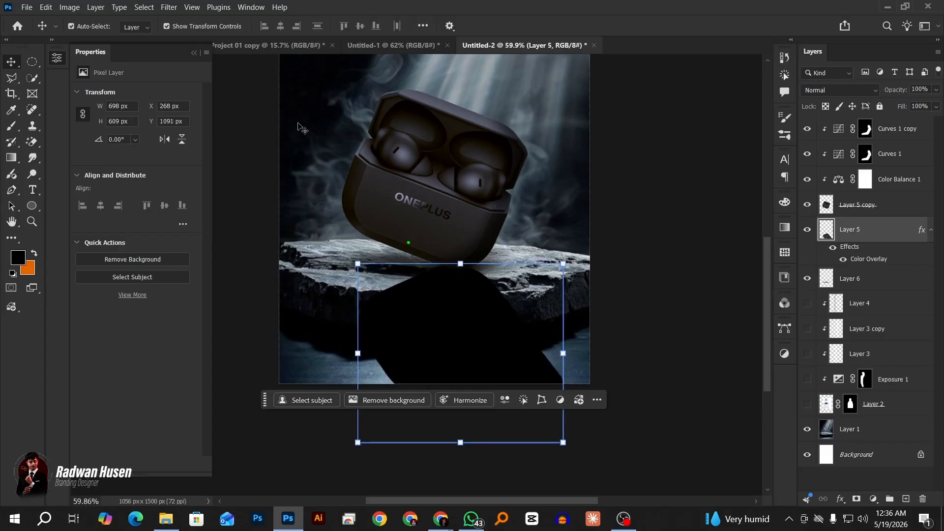
# Start a Tilt-Shift blur on the silhouette layer and set its blur to 69 px
pyautogui.click(166, 6)
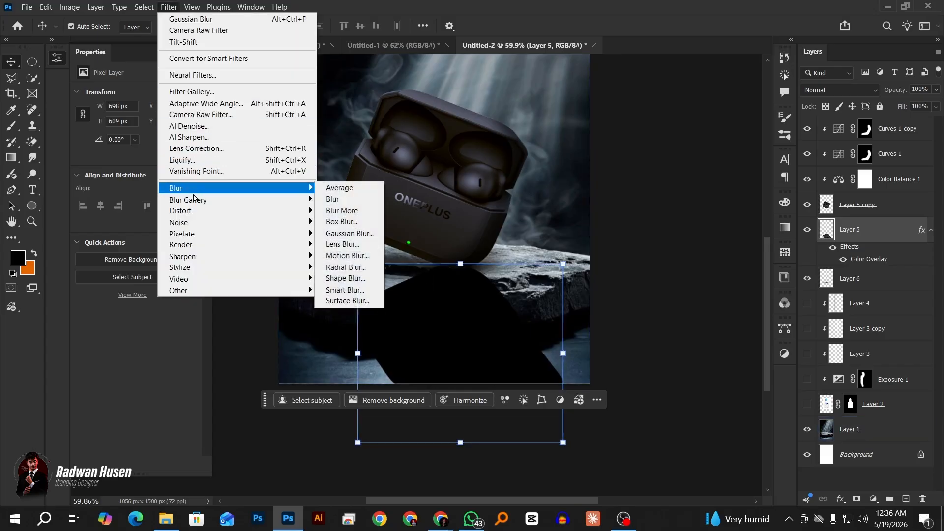
pyautogui.moveTo(197, 201)
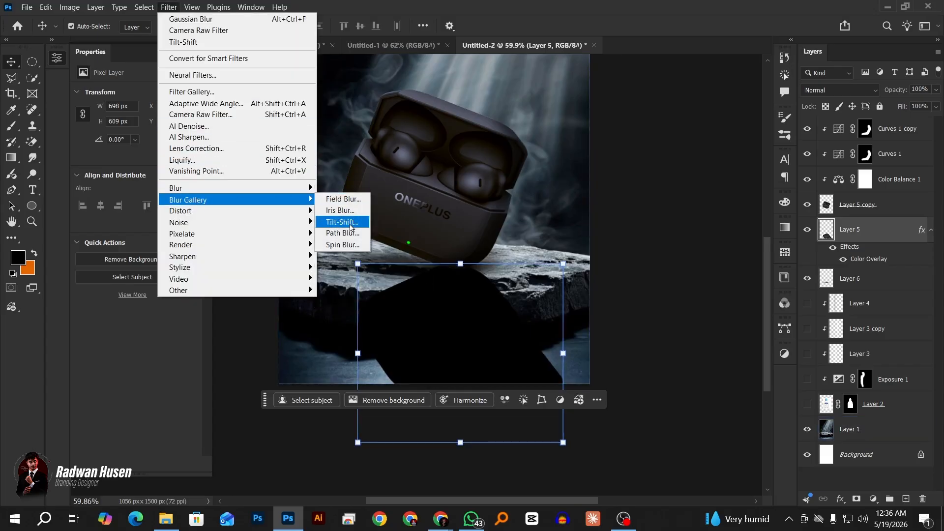
pyautogui.click(351, 227)
pyautogui.scroll(-3, 409, 241)
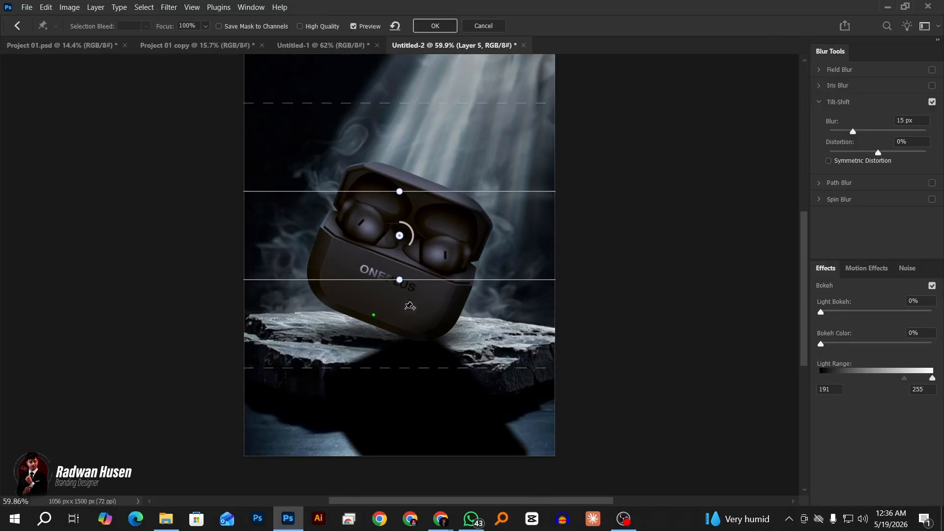
pyautogui.moveTo(403, 238); pyautogui.dragTo(383, 240)
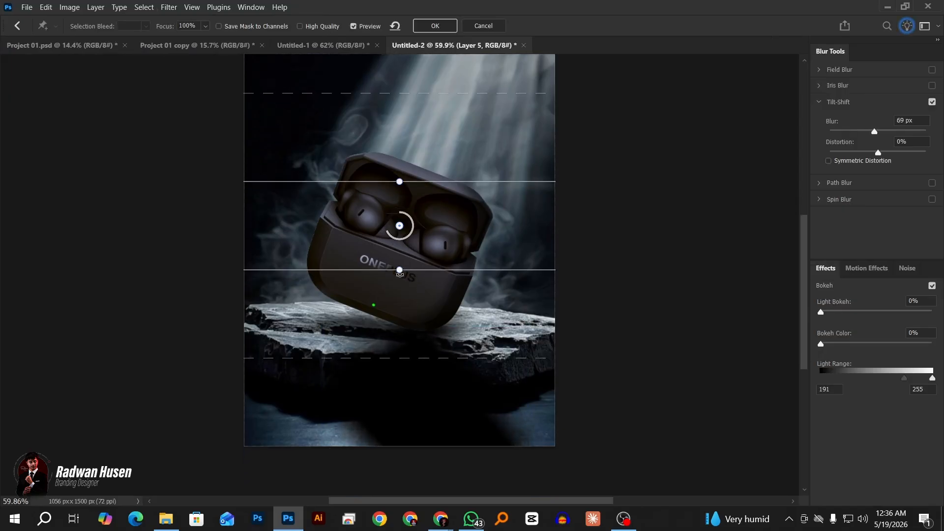
# Lower the Tilt-Shift focus line to just above the case's base, place the lower transition line across the rock's front, and apply the blur
pyautogui.moveTo(421, 269); pyautogui.dragTo(415, 298)
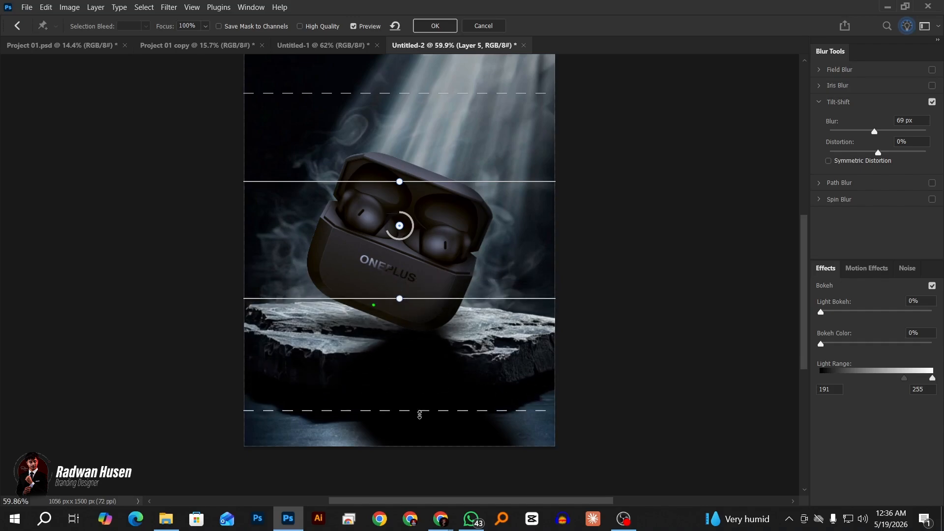
pyautogui.moveTo(419, 414); pyautogui.dragTo(426, 380)
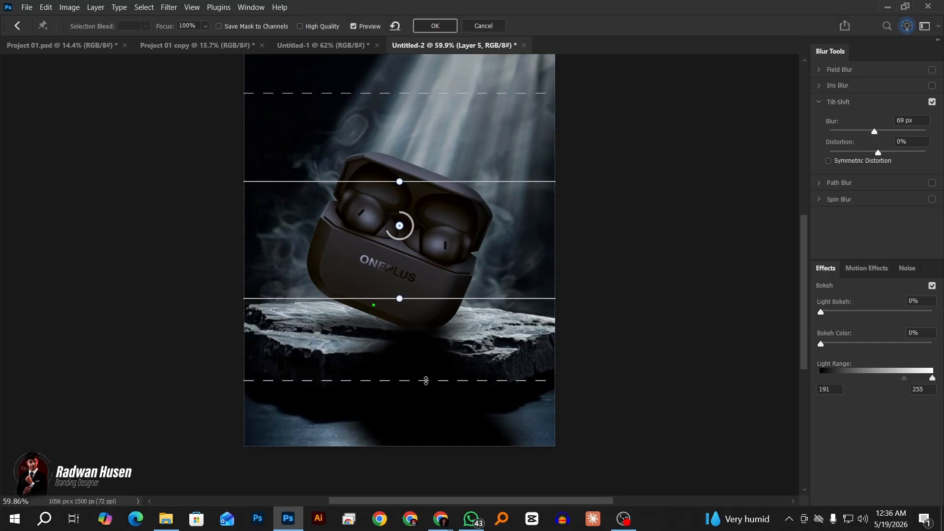
pyautogui.moveTo(449, 302)
pyautogui.mouseDown()
pyautogui.moveTo(449, 289)
pyautogui.moveTo(448, 311)
pyautogui.moveTo(448, 297)
pyautogui.mouseUp()
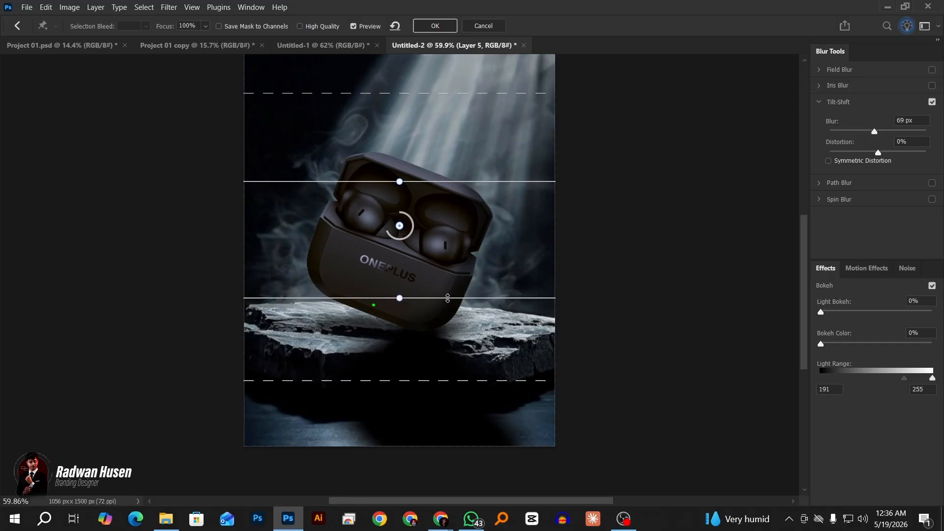
pyautogui.click(436, 26)
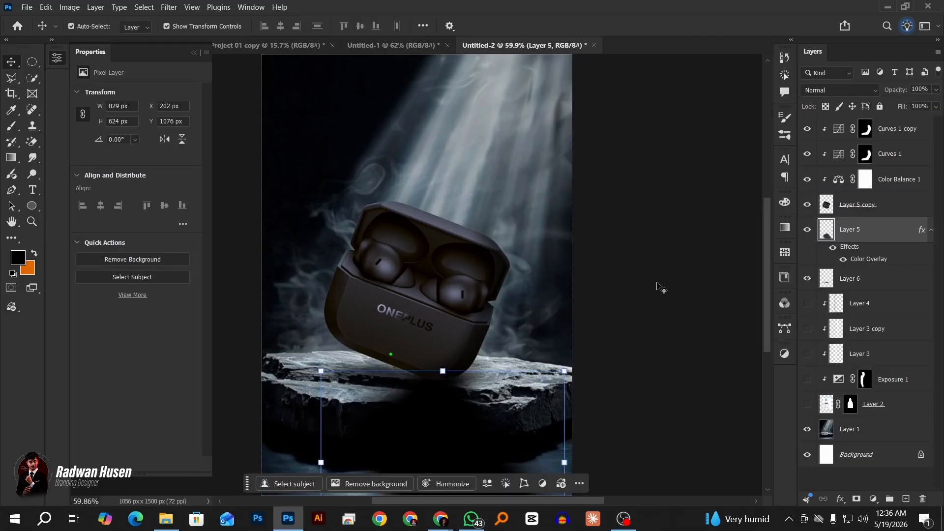
# Reduce the blurred shadow layer's opacity to 77%
pyautogui.scroll(-2, 610, 320)
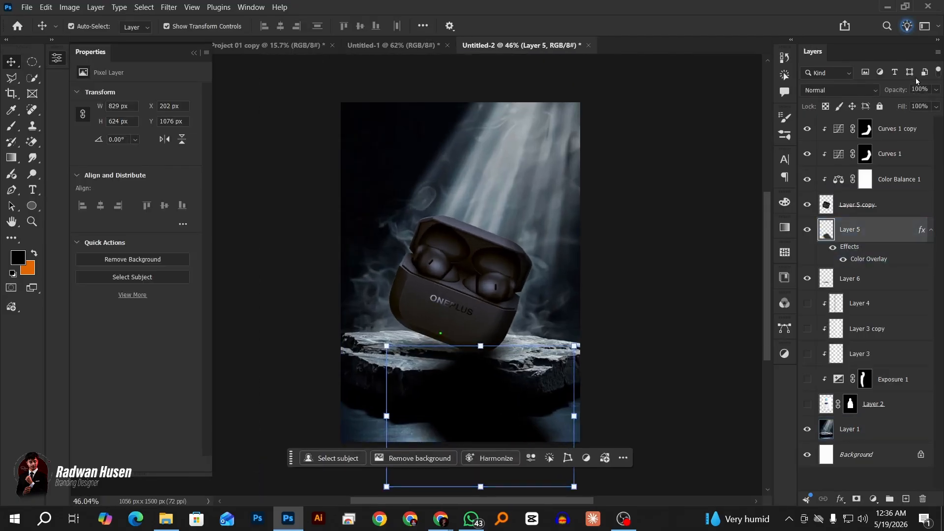
pyautogui.moveTo(926, 107); pyautogui.dragTo(919, 106)
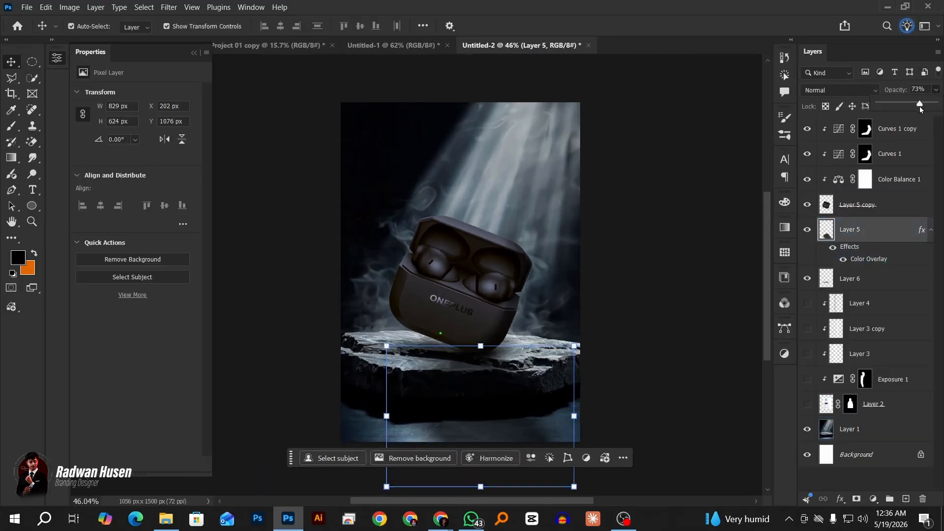
pyautogui.click(708, 253)
pyautogui.scroll(-5, 574, 374)
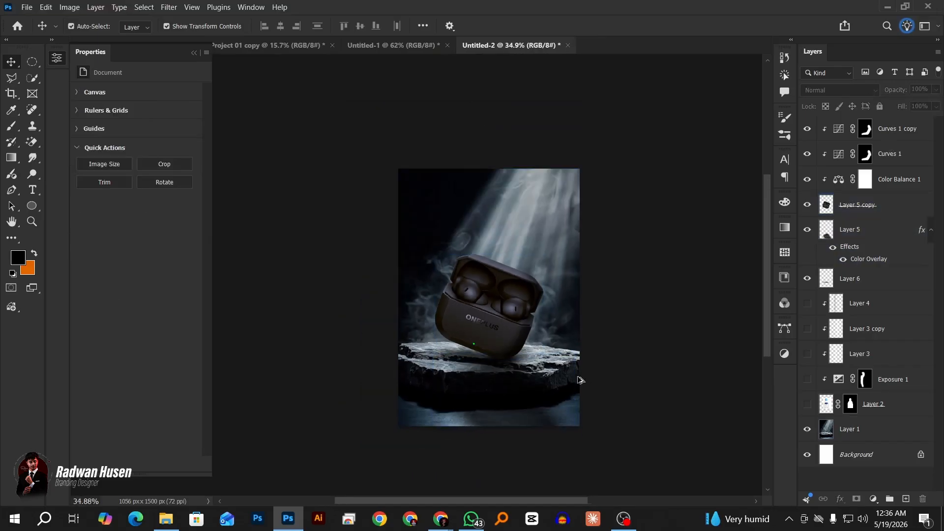
pyautogui.scroll(6, 501, 423)
# Add a mask to the shadow layer and fade the shadow on the ground below the rock with a 465 px black brush at 84% opacity
pyautogui.click(530, 438)
pyautogui.scroll(-1, 581, 345)
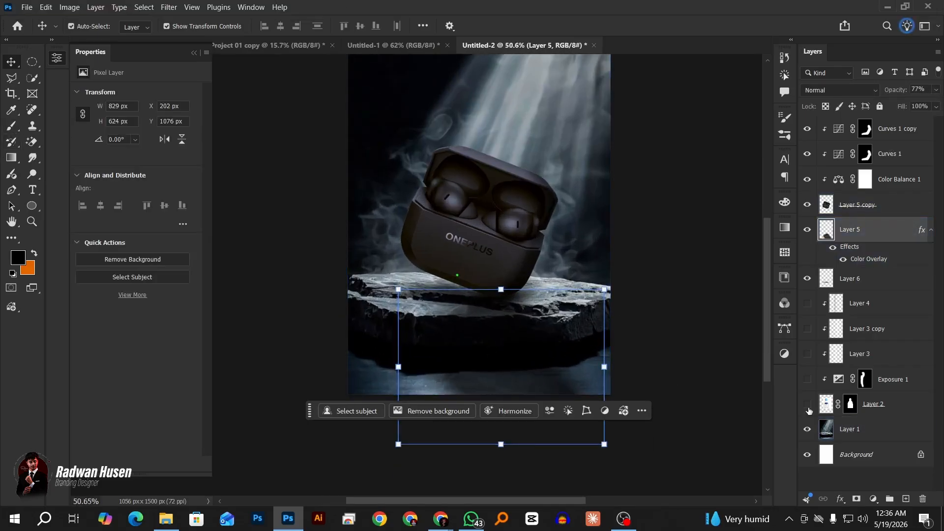
pyautogui.click(857, 499)
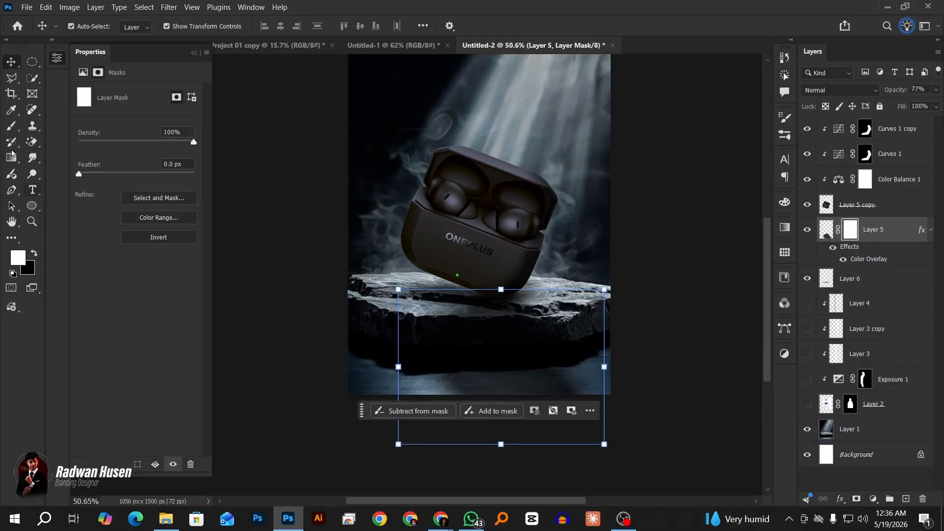
pyautogui.click(9, 127)
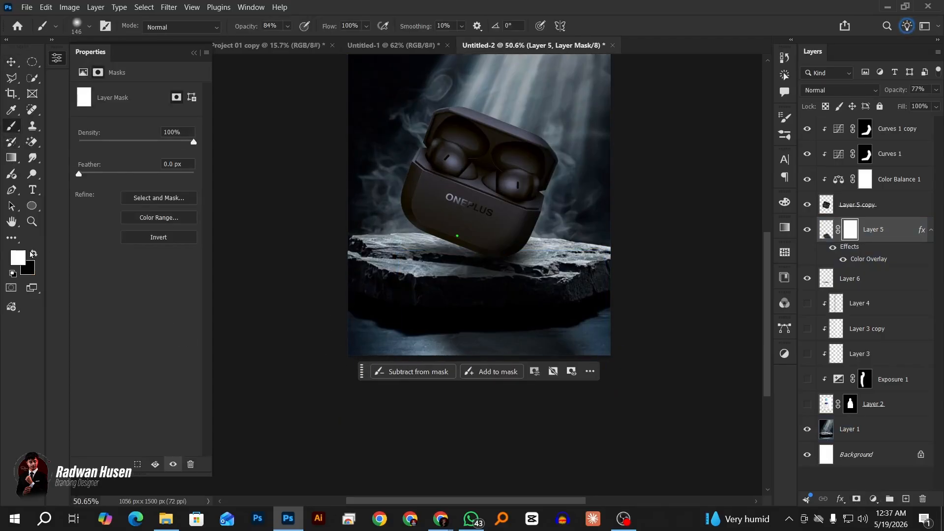
pyautogui.moveTo(488, 357)
pyautogui.mouseDown()
pyautogui.moveTo(485, 367)
pyautogui.moveTo(548, 362)
pyautogui.mouseUp()
pyautogui.moveTo(582, 403); pyautogui.dragTo(427, 410)
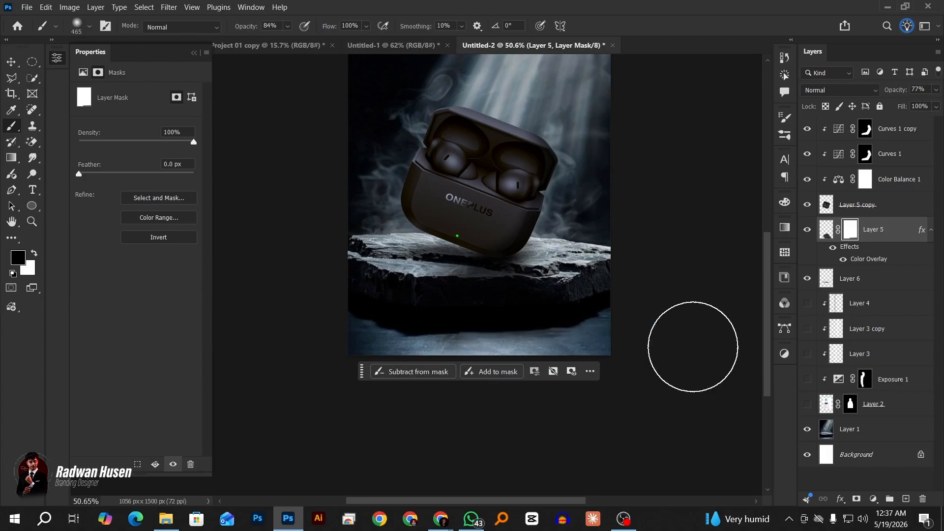
pyautogui.scroll(-2, 489, 361)
pyautogui.scroll(-3, 479, 324)
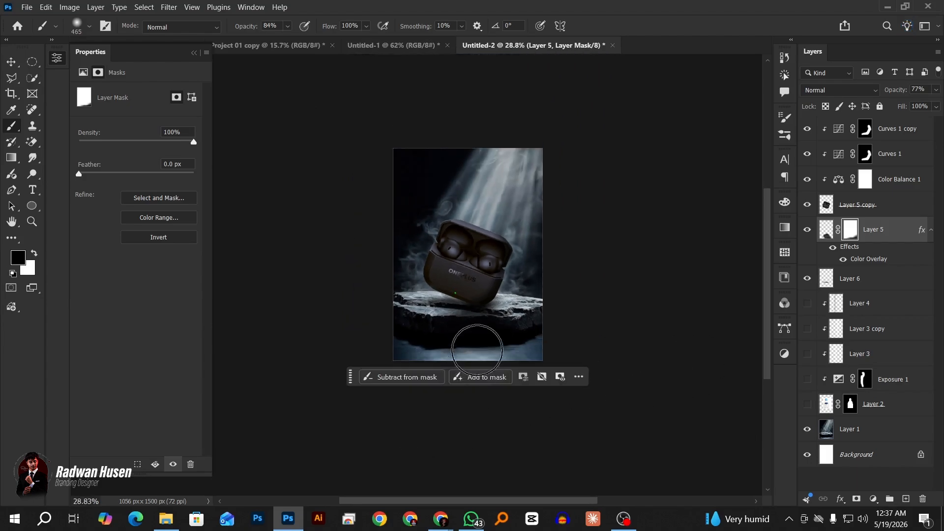
pyautogui.scroll(5, 482, 343)
pyautogui.scroll(-7, 488, 344)
pyautogui.click(11, 61)
pyautogui.click(303, 258)
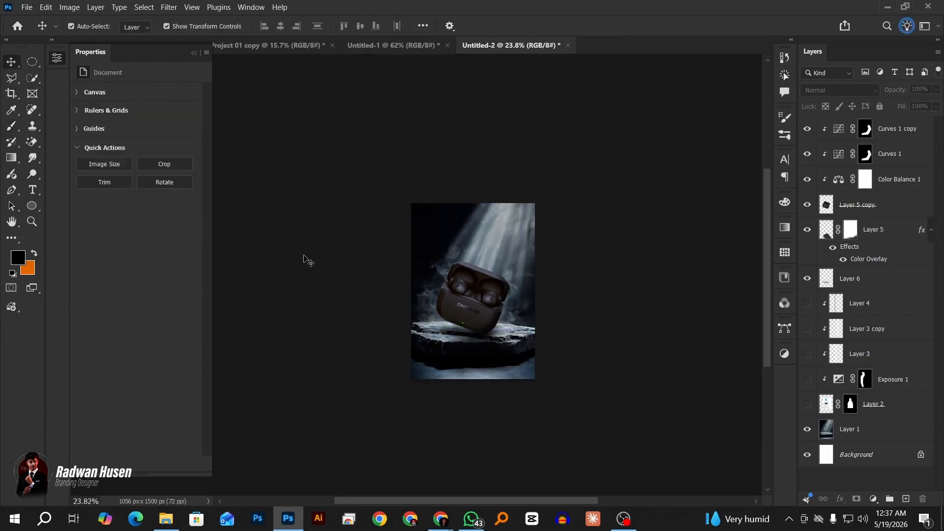
pyautogui.scroll(7, 491, 330)
pyautogui.scroll(-4, 440, 334)
pyautogui.moveTo(286, 113); pyautogui.dragTo(606, 529)
pyautogui.scroll(5, 486, 380)
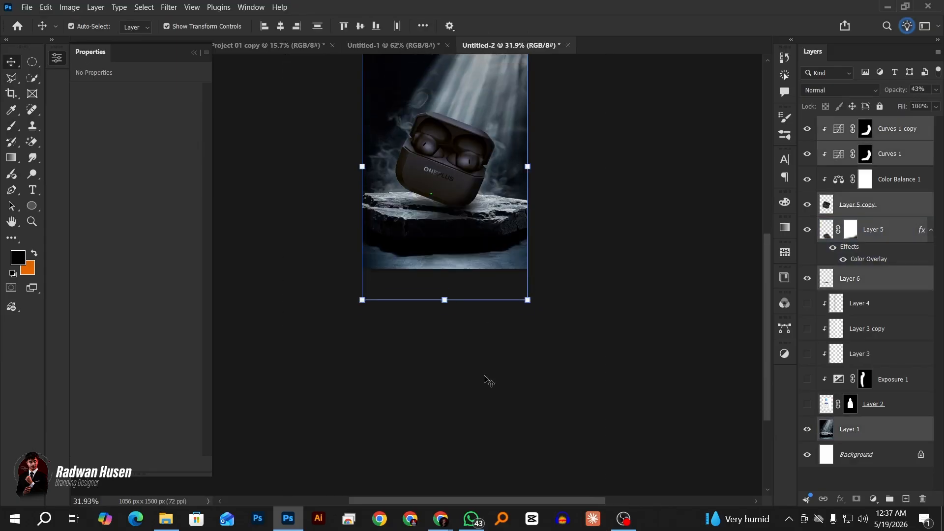
pyautogui.moveTo(442, 256); pyautogui.dragTo(443, 269)
pyautogui.hotkey('ctrl', 'z')
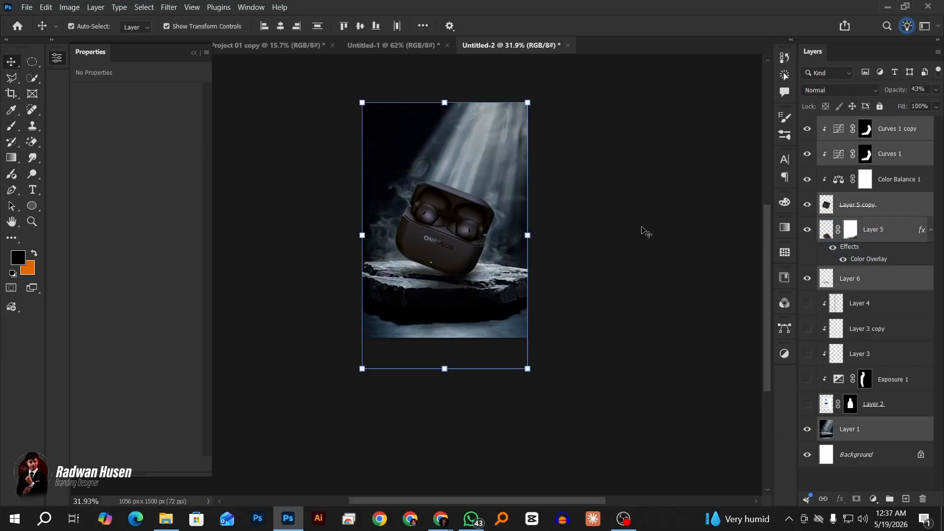
pyautogui.click(642, 230)
pyautogui.scroll(2, 509, 456)
pyautogui.scroll(7, 428, 295)
pyautogui.scroll(-7, 434, 322)
pyautogui.scroll(-3, 555, 294)
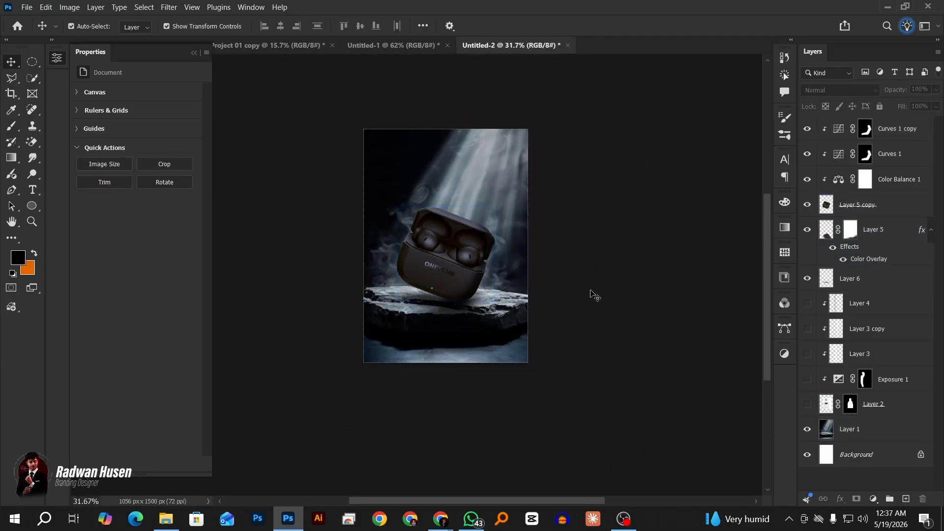
pyautogui.hscroll(3, 550, 307)
pyautogui.scroll(8, 431, 351)
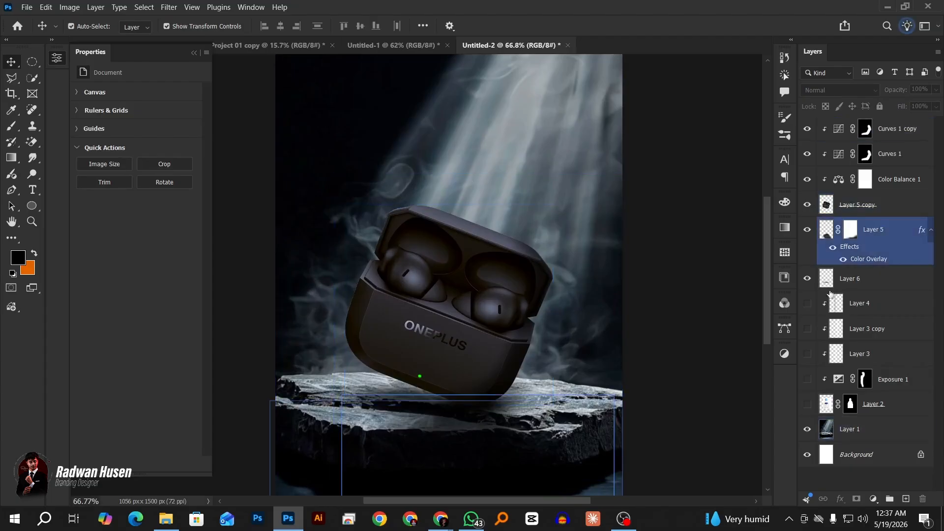
# Duplicate the earbuds case layer, Layer 5 copy
pyautogui.click(858, 209)
pyautogui.click(807, 205)
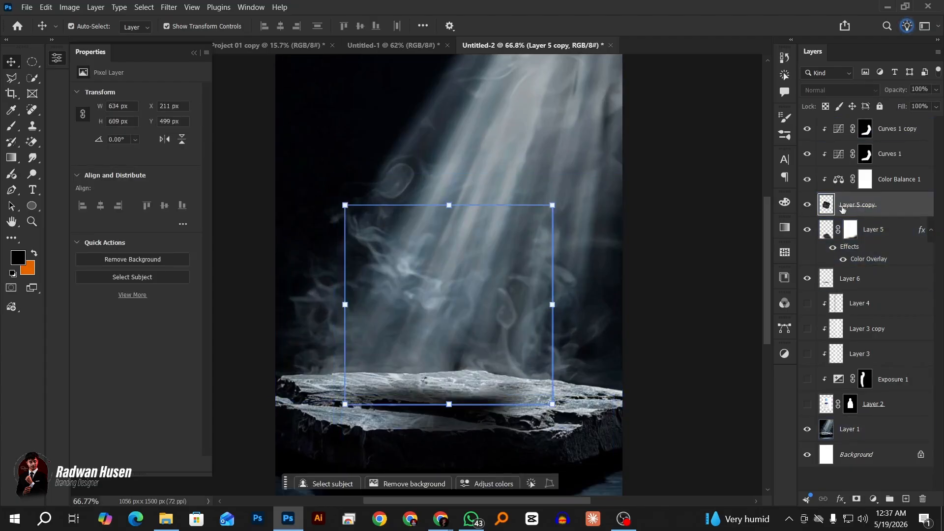
pyautogui.click(806, 206)
pyautogui.hotkey('ctrl', 'j')
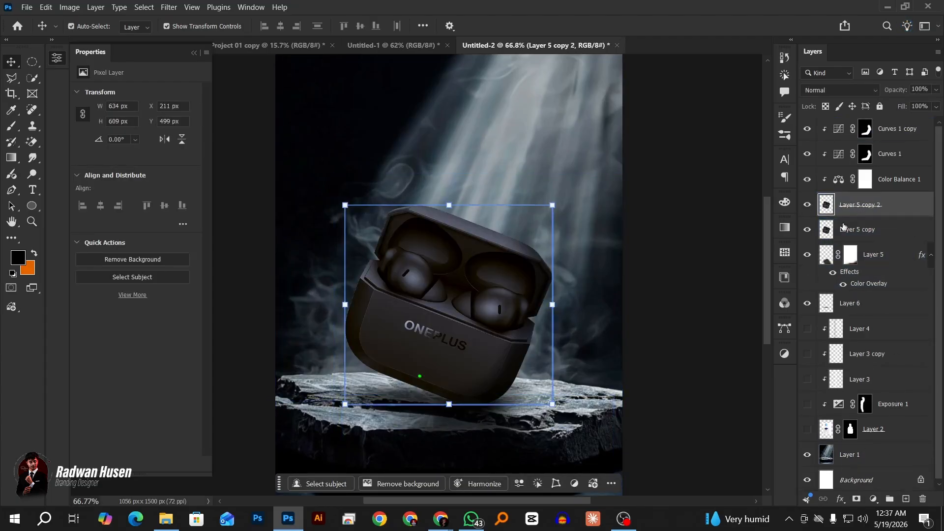
# Add a clipped Exposure adjustment to the duplicated case layer and set its exposure to +1.46
pyautogui.click(871, 500)
pyautogui.click(857, 330)
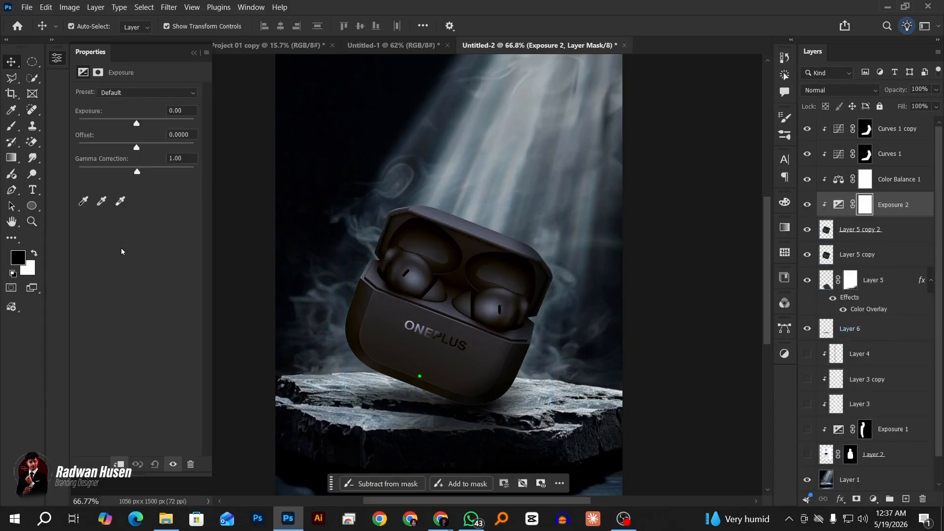
pyautogui.moveTo(140, 125); pyautogui.dragTo(149, 127)
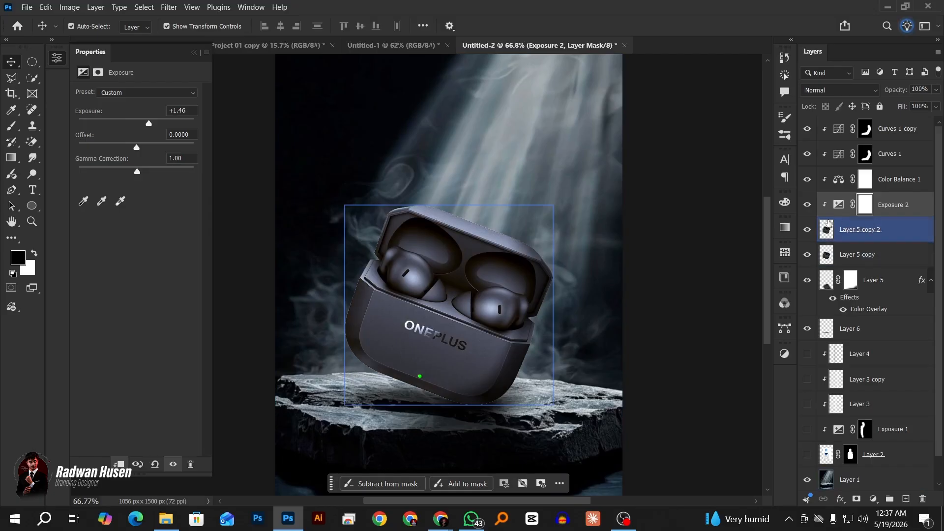
# Invert the Exposure mask to black and paint white along the case's upper-left side and lid with a 465 px brush at 84% opacity
pyautogui.hotkey('ctrl', 'i')
pyautogui.scroll(-1, 665, 269)
pyautogui.scroll(-1, 665, 270)
pyautogui.press('b')
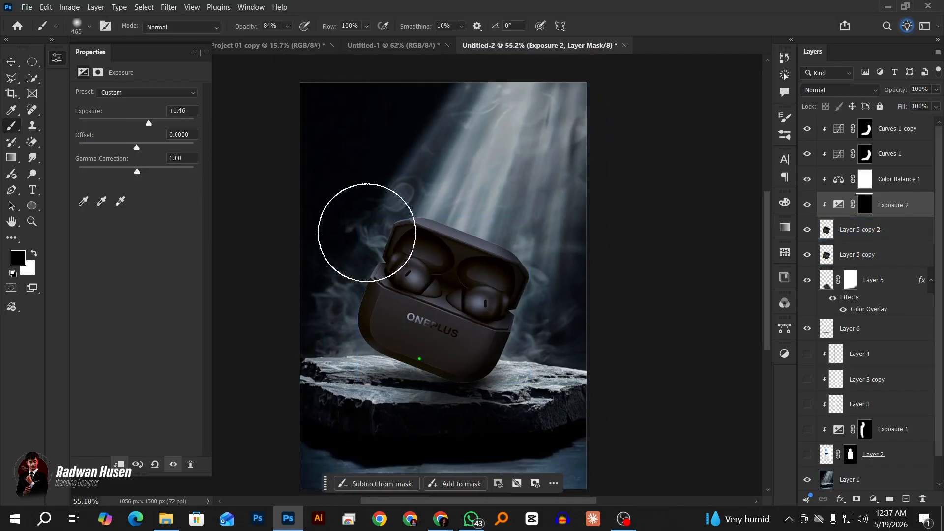
pyautogui.moveTo(361, 235)
pyautogui.mouseDown()
pyautogui.moveTo(383, 215)
pyautogui.moveTo(396, 218)
pyautogui.moveTo(375, 248)
pyautogui.mouseUp()
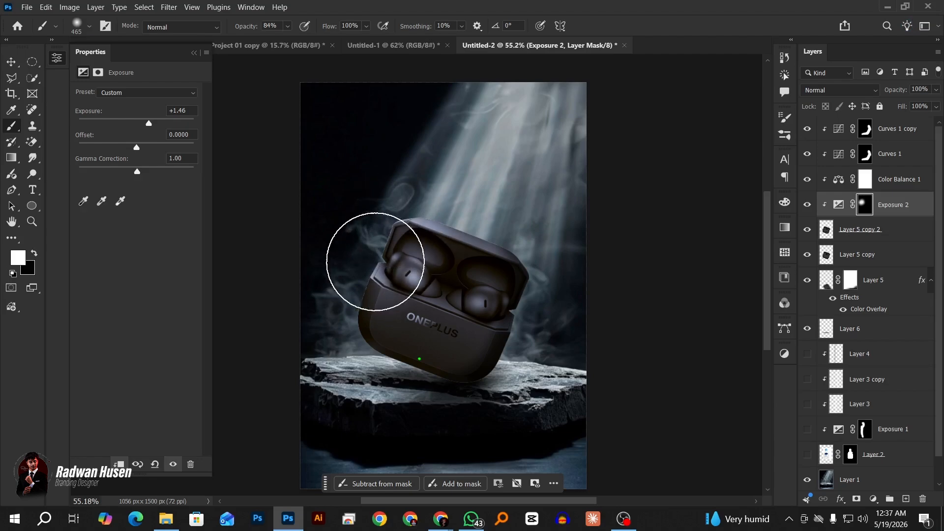
pyautogui.click(806, 205)
pyautogui.click(806, 204)
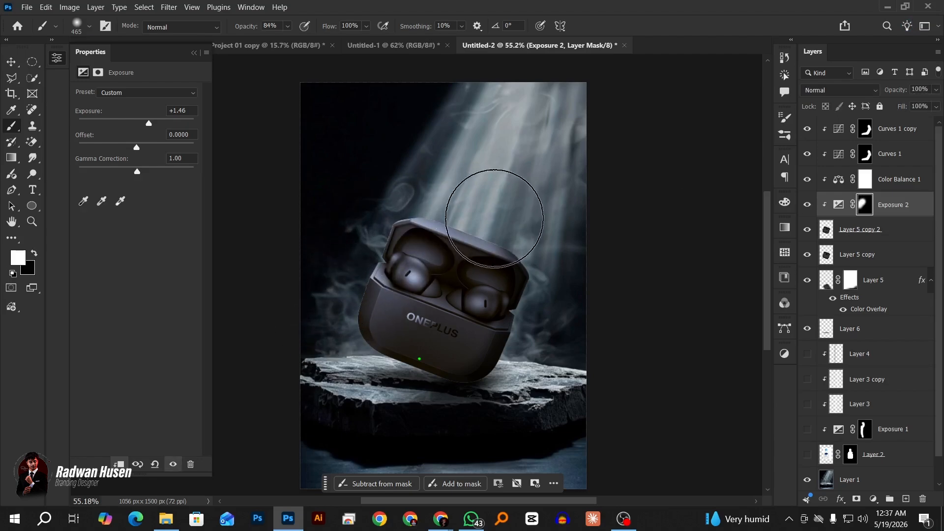
pyautogui.scroll(-4, 514, 378)
pyautogui.scroll(3, 514, 372)
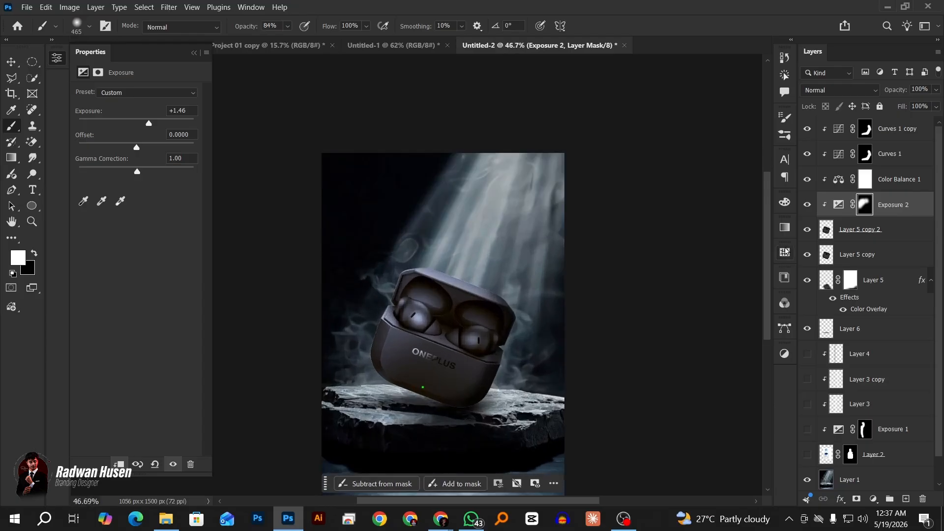
# Compare the case with and without the Exposure adjustment and examine the lighting at different magnifications
pyautogui.click(806, 206)
pyautogui.click(807, 205)
pyautogui.click(806, 206)
pyautogui.click(807, 205)
pyautogui.scroll(-3, 403, 325)
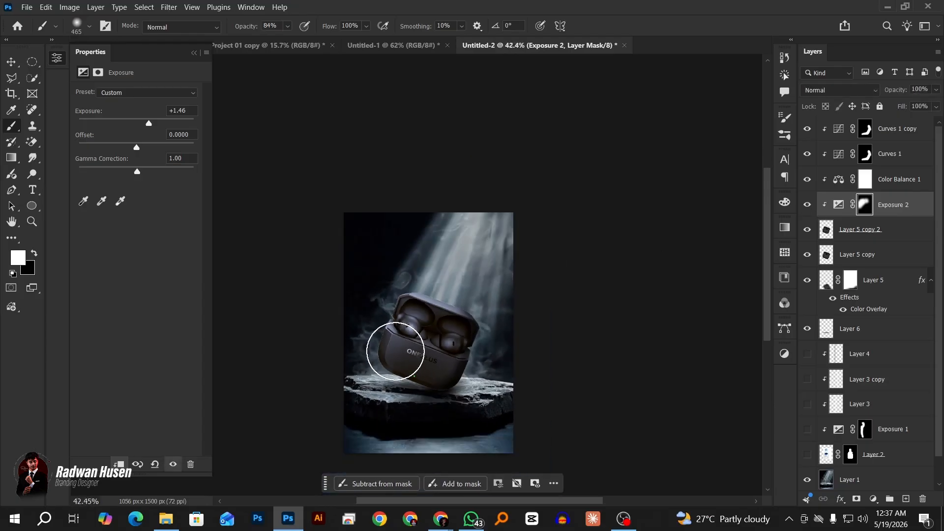
pyautogui.scroll(-2, 413, 329)
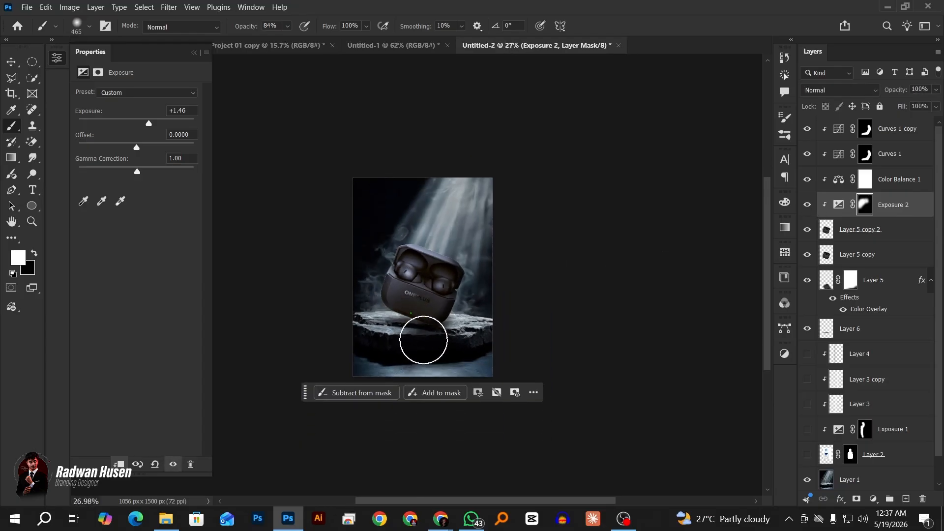
pyautogui.scroll(5, 433, 314)
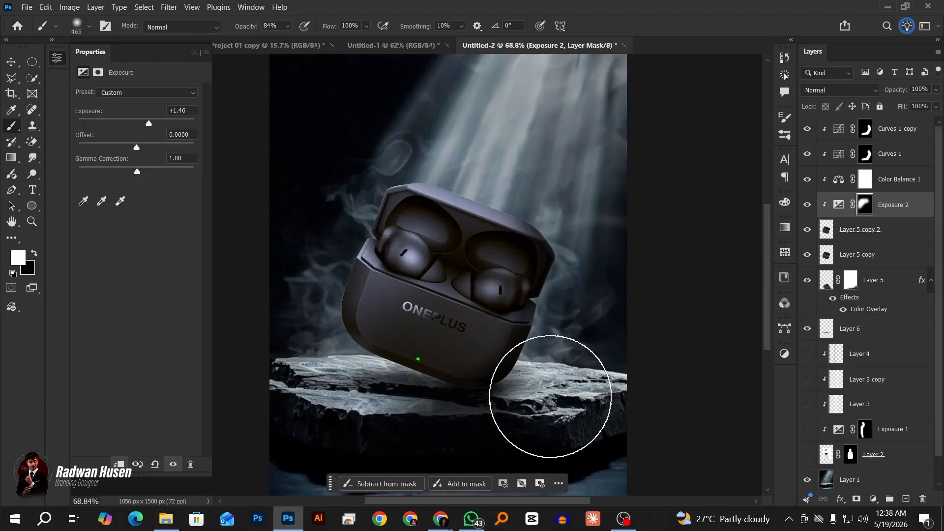
pyautogui.scroll(1, 406, 288)
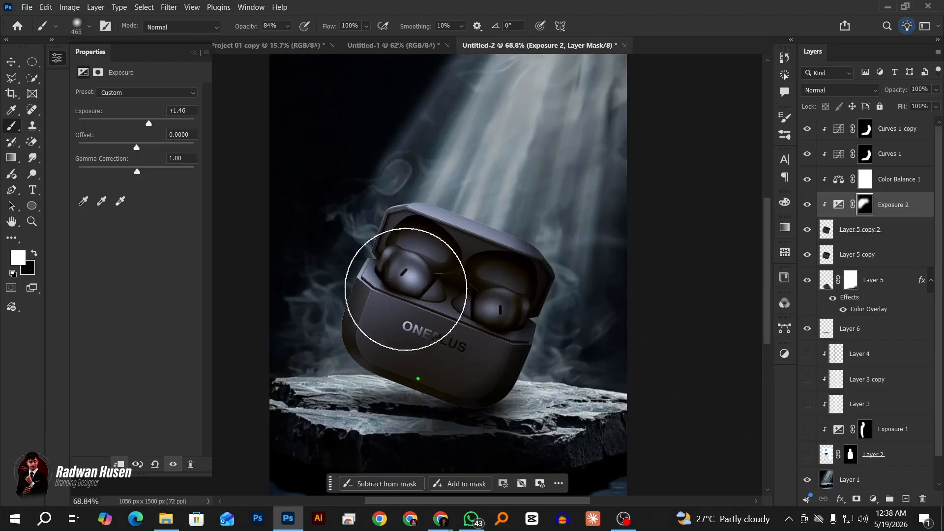
pyautogui.scroll(2, 405, 288)
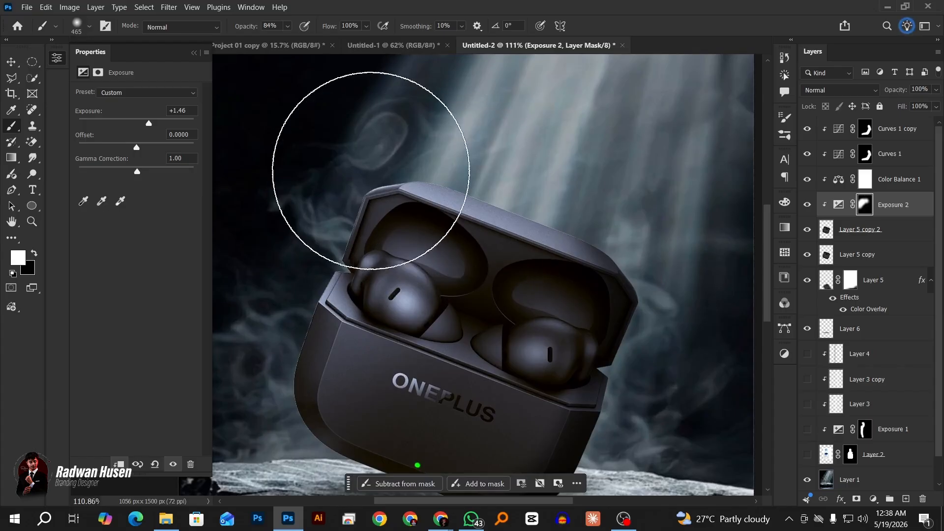
pyautogui.scroll(-3, 370, 170)
pyautogui.press('v')
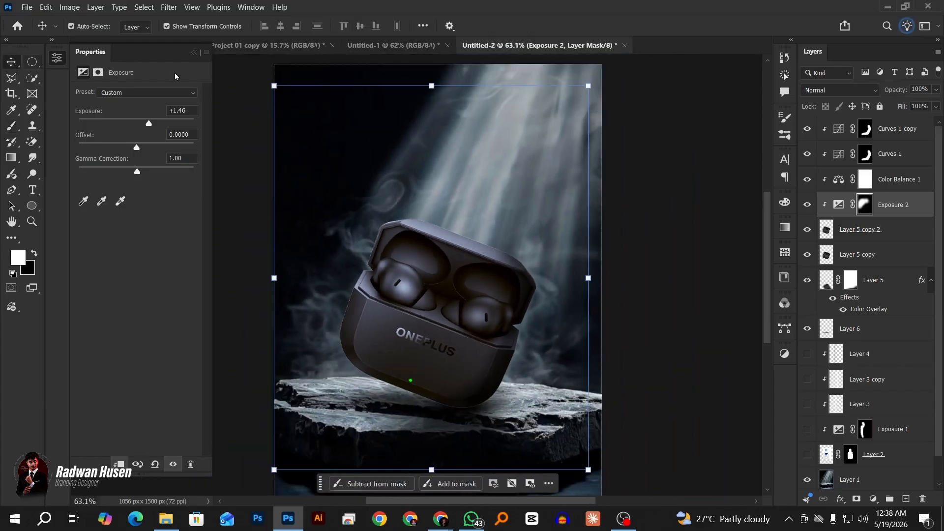
# Switch to the Pinterest page in the Chrome browser and search for "glow effect"
pyautogui.moveTo(441, 518)
pyautogui.click(373, 457)
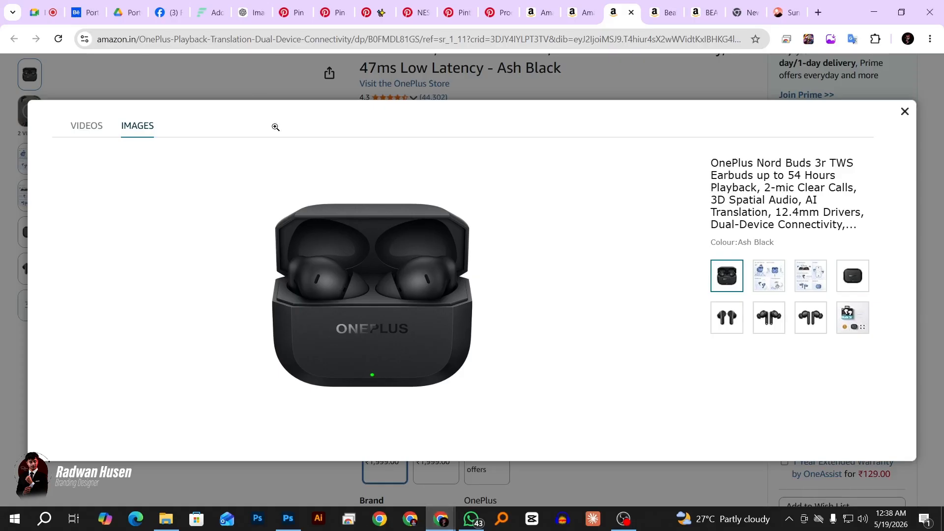
pyautogui.click(300, 14)
pyautogui.click(256, 90)
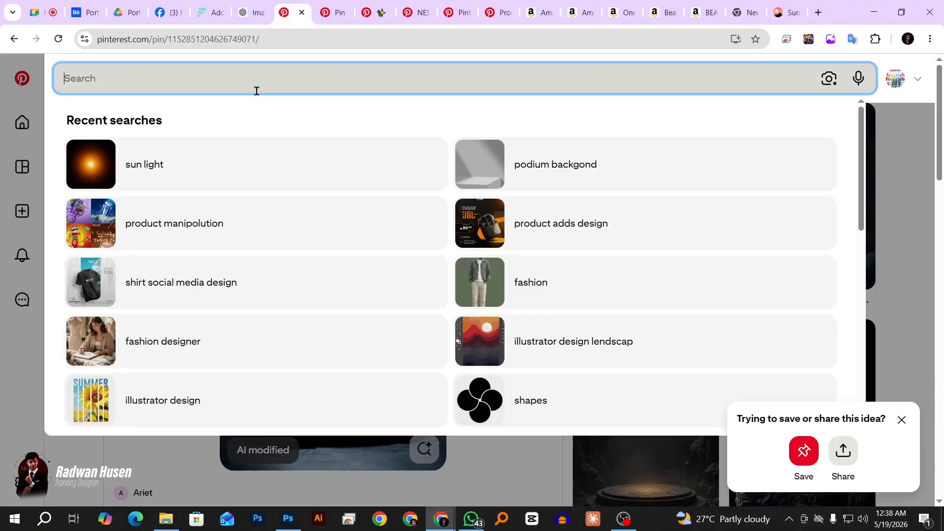
pyautogui.write('glow effect')
pyautogui.press('Return')
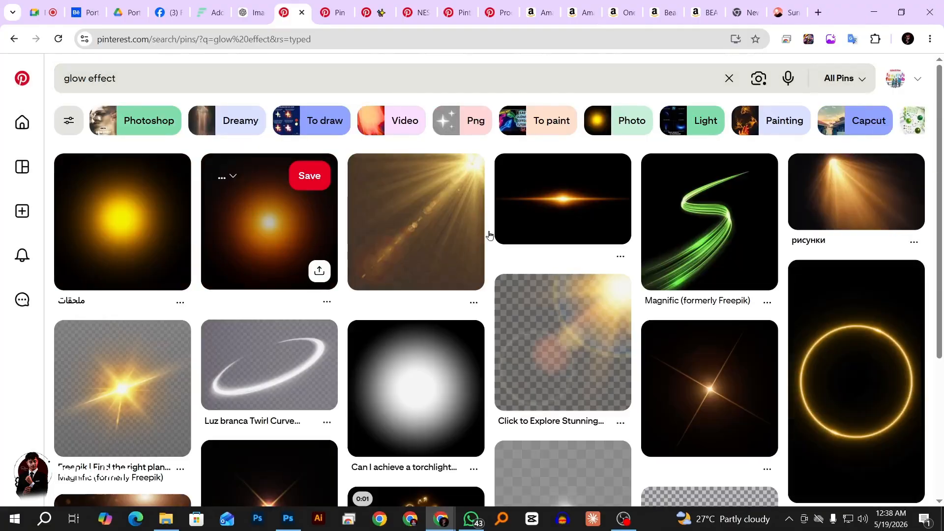
# Open the horizontal orange flare pin, go on to the related vertical orange flare, and copy its image
pyautogui.click(493, 234)
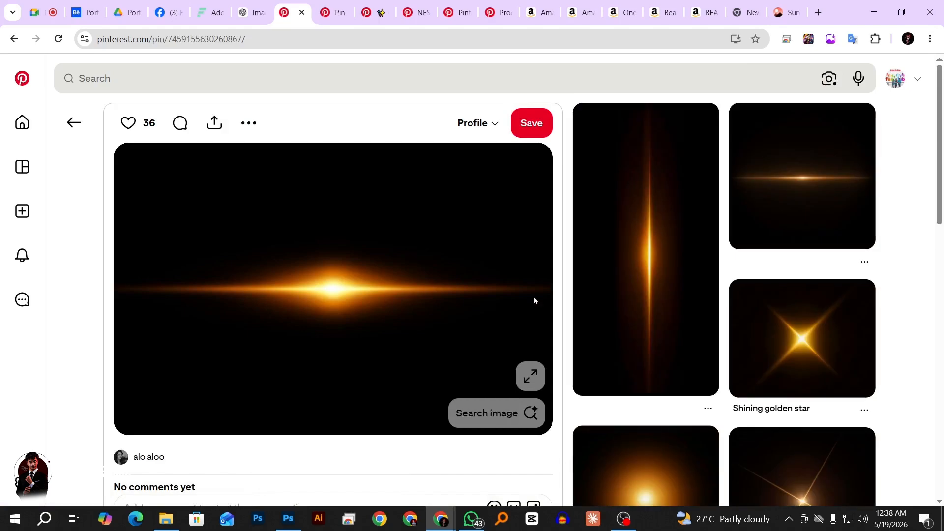
pyautogui.click(638, 271)
pyautogui.rightClick(313, 238)
pyautogui.click(337, 281)
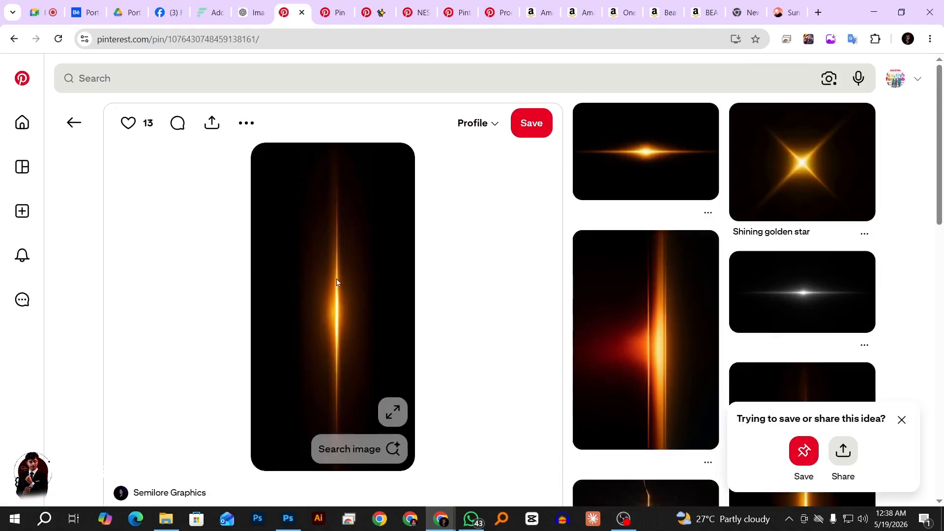
pyautogui.rightClick(268, 244)
pyautogui.click(306, 299)
pyautogui.rightClick(306, 246)
pyautogui.click(329, 299)
# Find the thin horizontal blue light streak titled "Tia sáng" among the related pins, open it and copy its image
pyautogui.scroll(-5, 598, 319)
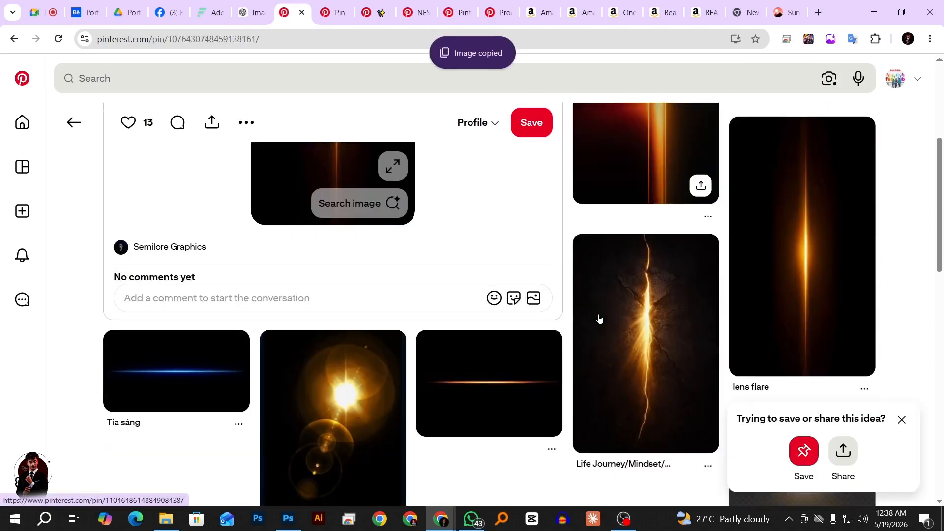
pyautogui.scroll(5, 598, 319)
pyautogui.scroll(-3, 689, 301)
pyautogui.click(171, 436)
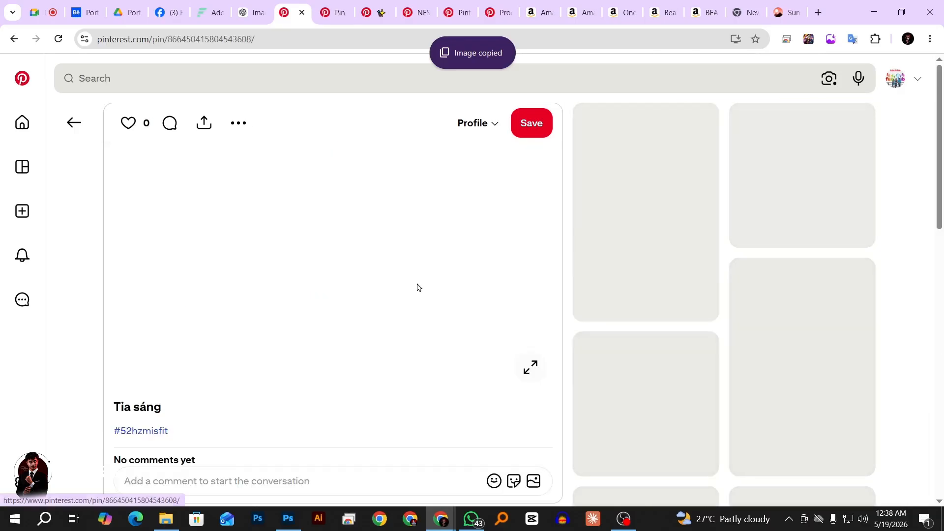
pyautogui.rightClick(328, 216)
pyautogui.click(359, 268)
pyautogui.rightClick(284, 216)
pyautogui.click(320, 267)
pyautogui.rightClick(281, 232)
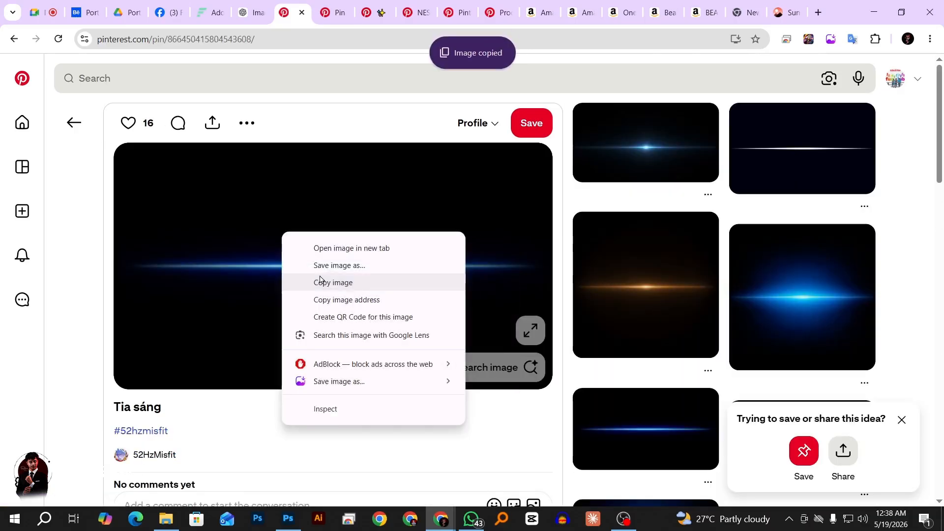
pyautogui.click(319, 281)
pyautogui.rightClick(254, 201)
pyautogui.click(305, 252)
# Switch to Photoshop, paste the blue streak image, bring it to the top of the layer stack and release its clipping mask
pyautogui.click(286, 521)
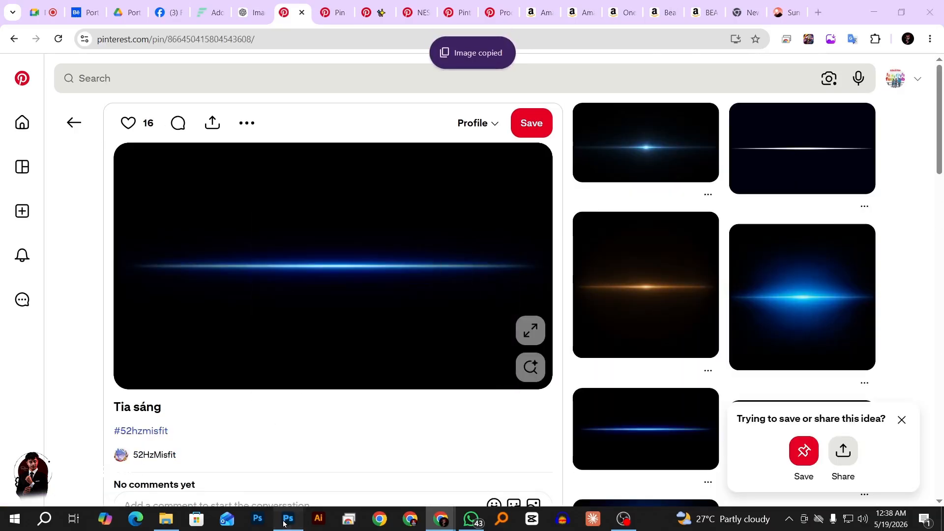
pyautogui.hotkey('ctrl', 'v')
pyautogui.moveTo(432, 317)
pyautogui.mouseDown()
pyautogui.moveTo(434, 262)
pyautogui.moveTo(434, 312)
pyautogui.mouseUp()
pyautogui.hotkey('ctrl', 'shift', ']')
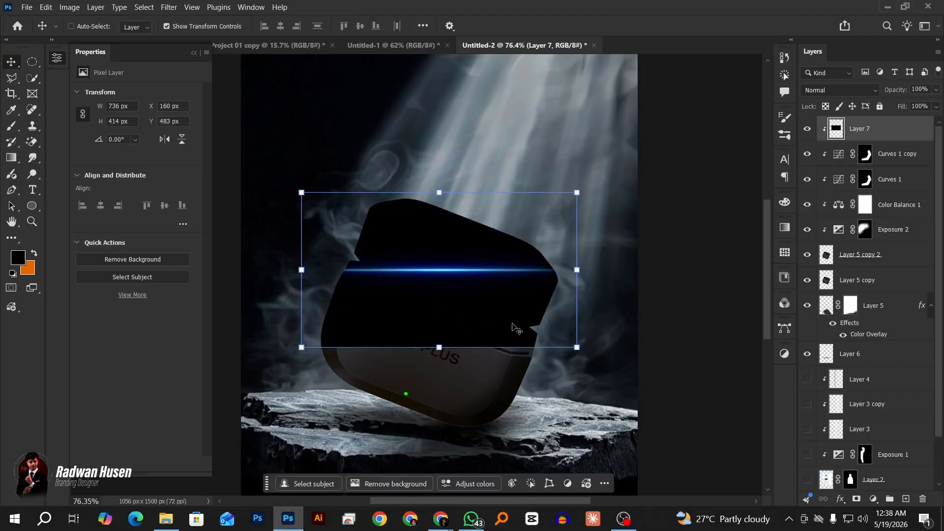
pyautogui.keyDown('alt'); pyautogui.click(878, 140); pyautogui.keyUp('alt')
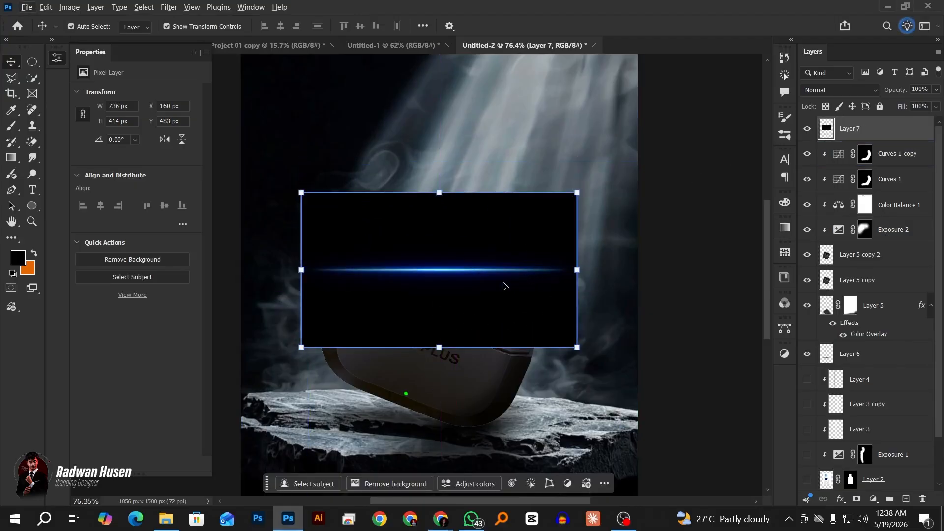
# Set the blue streak layer's blend mode to Screen and move it over the case's upper-left corner
pyautogui.moveTo(504, 285); pyautogui.dragTo(498, 331)
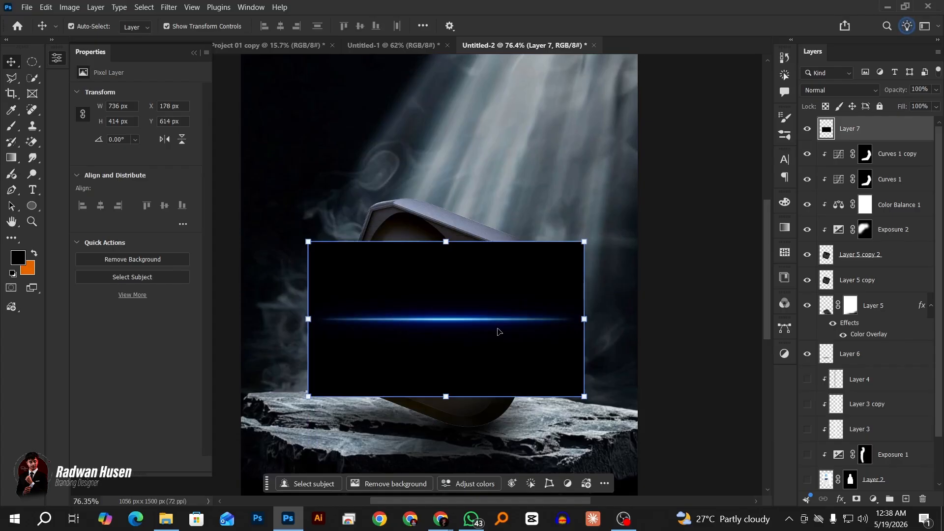
pyautogui.click(839, 90)
pyautogui.click(818, 206)
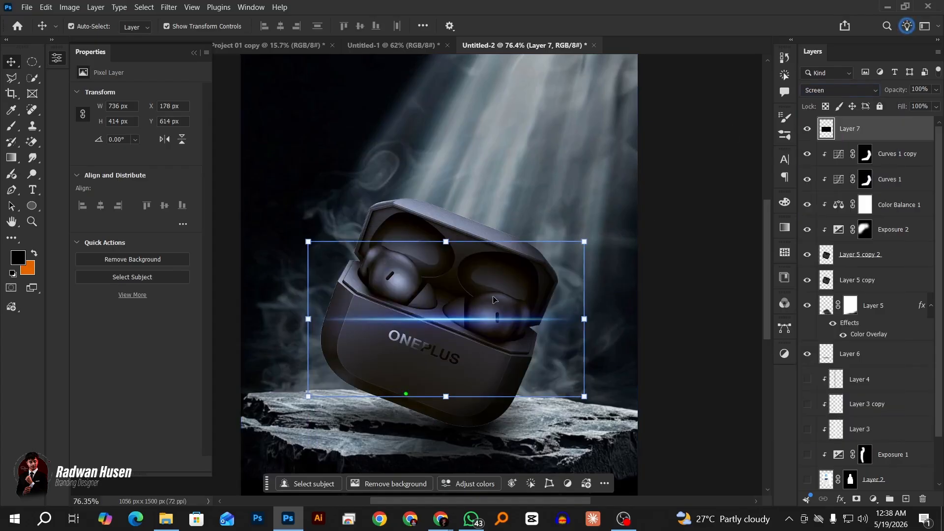
pyautogui.moveTo(467, 336); pyautogui.dragTo(400, 264)
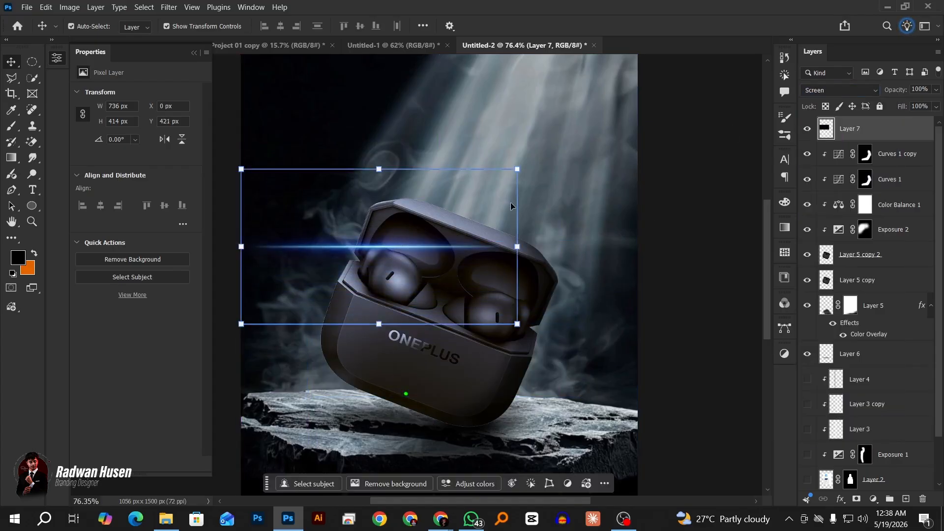
# Rotate the blue streak to about -61.87°, shift it beside the case's left side and scale it to 58.14%
pyautogui.moveTo(529, 163); pyautogui.dragTo(377, 75)
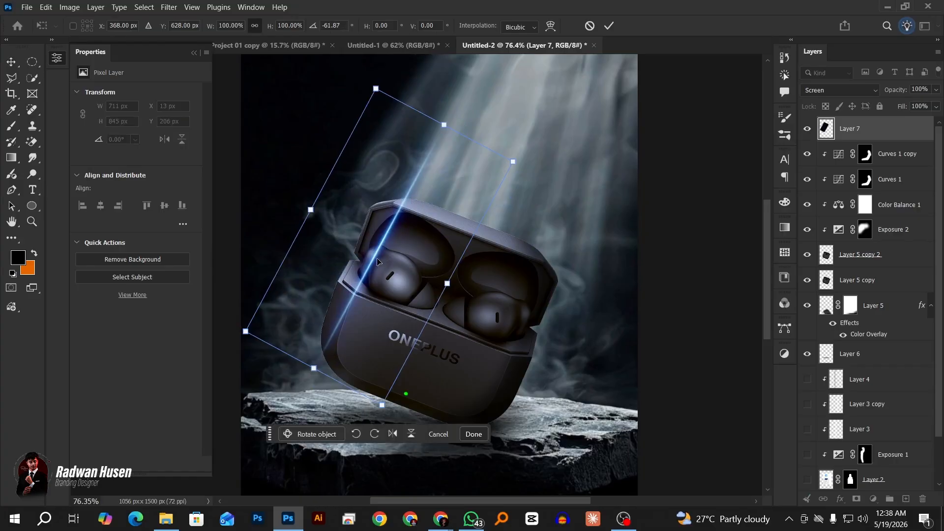
pyautogui.moveTo(366, 261); pyautogui.dragTo(332, 284)
pyautogui.moveTo(480, 185); pyautogui.dragTo(392, 294)
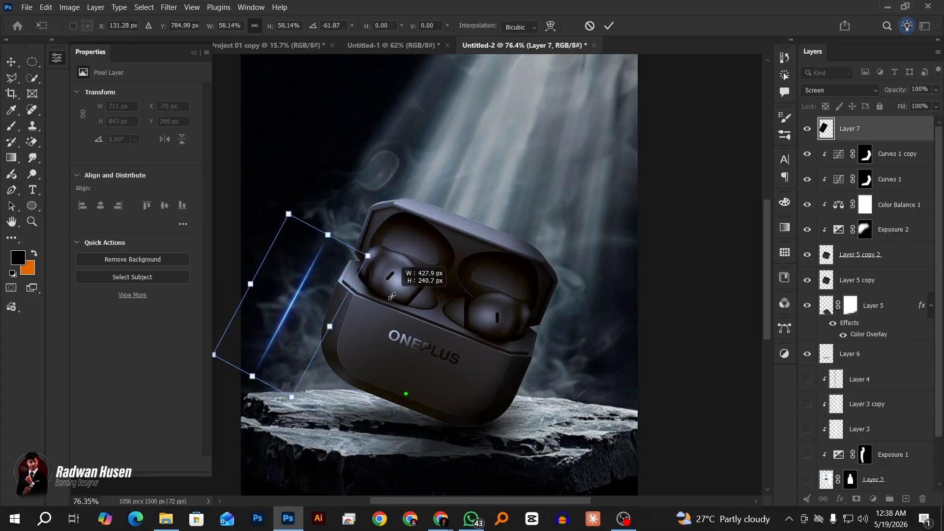
# Place the blue streak along the case's left edge, shrink it to about 355 × 424 px overall and apply the transform
pyautogui.scroll(5, 301, 313)
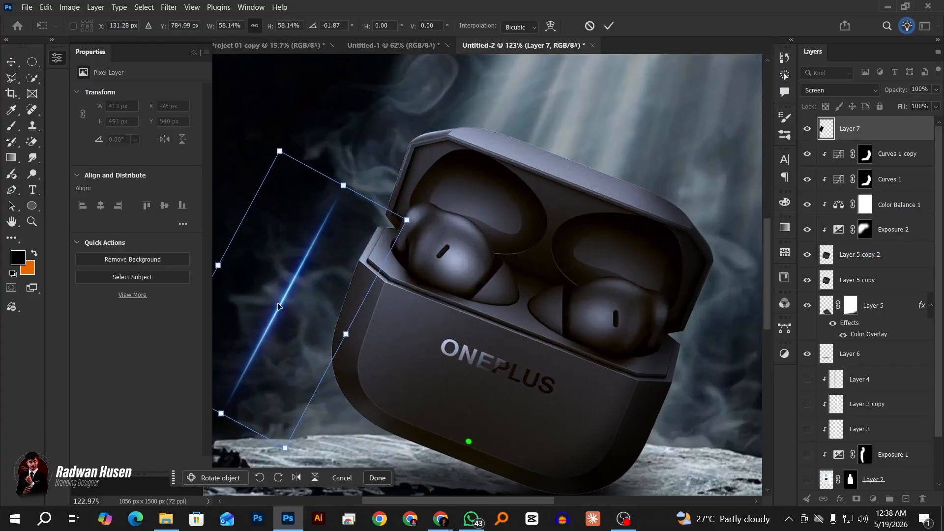
pyautogui.moveTo(278, 306); pyautogui.dragTo(359, 258)
pyautogui.scroll(3, 359, 258)
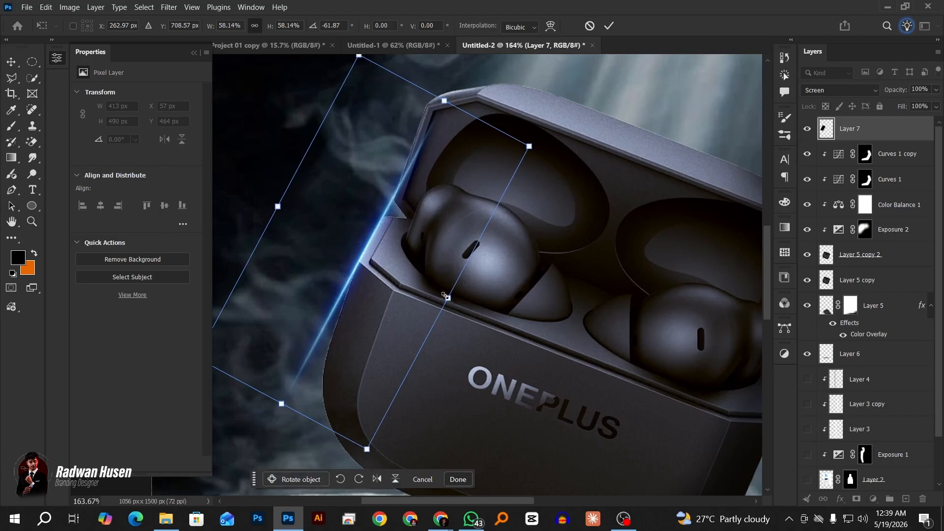
pyautogui.moveTo(445, 296); pyautogui.dragTo(376, 264)
pyautogui.doubleClick(375, 253)
pyautogui.scroll(7, 358, 256)
pyautogui.scroll(-3, 386, 269)
pyautogui.moveTo(469, 248); pyautogui.dragTo(604, 250)
pyautogui.click(609, 28)
# Add a layer mask to the blue streak layer, and try clipping it to the layer below before undoing the clipping
pyautogui.scroll(-6, 605, 260)
pyautogui.click(605, 263)
pyautogui.scroll(5, 414, 334)
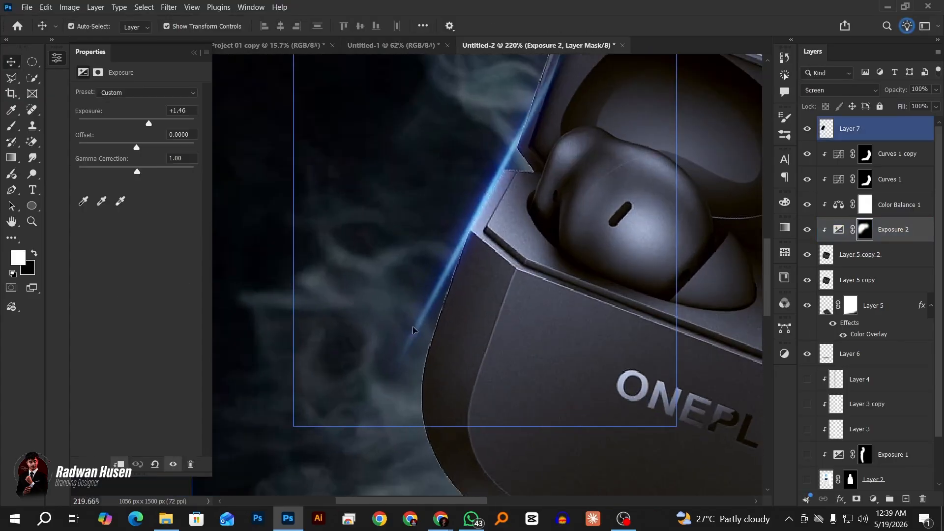
pyautogui.scroll(-3, 413, 330)
pyautogui.click(413, 329)
pyautogui.click(855, 500)
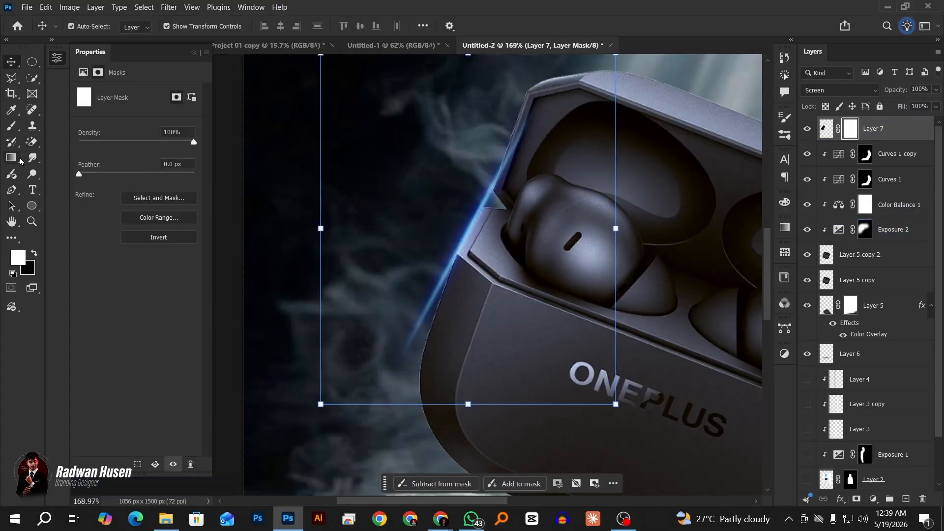
pyautogui.keyDown('alt'); pyautogui.click(869, 141); pyautogui.keyUp('alt')
pyautogui.hotkey('ctrl', 'z')
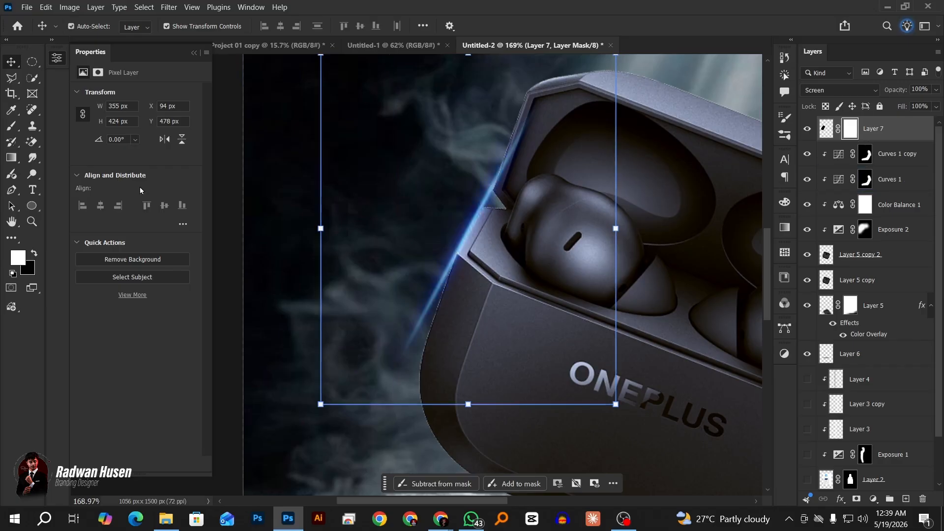
# Paint with a soft black brush on the blue streak's layer mask to hide the glow beyond the case's upper-left edge segment
pyautogui.click(12, 127)
pyautogui.click(36, 254)
pyautogui.moveTo(452, 198)
pyautogui.mouseDown()
pyautogui.moveTo(438, 187)
pyautogui.moveTo(468, 206)
pyautogui.mouseUp()
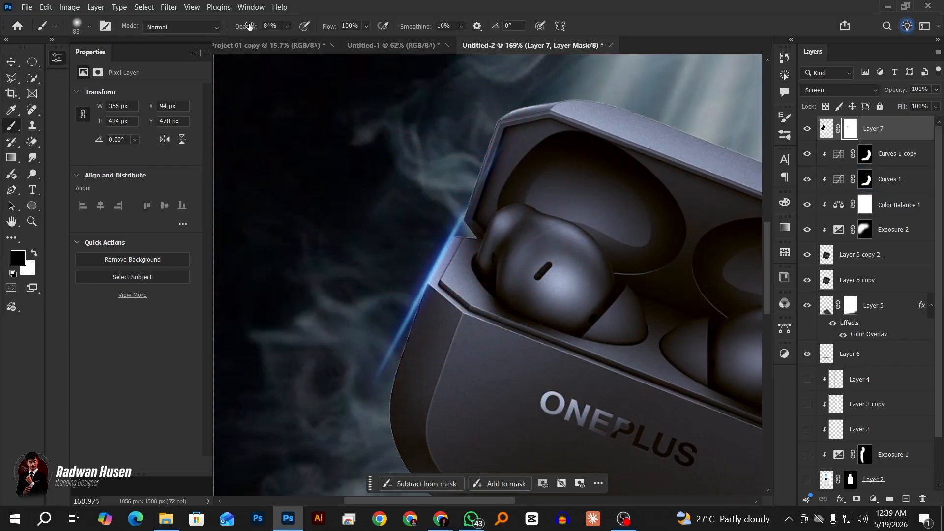
pyautogui.moveTo(362, 318)
pyautogui.mouseDown()
pyautogui.moveTo(402, 326)
pyautogui.moveTo(437, 312)
pyautogui.mouseUp()
pyautogui.scroll(4, 409, 315)
pyautogui.moveTo(373, 239); pyautogui.dragTo(357, 244)
pyautogui.moveTo(410, 329)
pyautogui.mouseDown()
pyautogui.moveTo(419, 320)
pyautogui.moveTo(374, 406)
pyautogui.mouseUp()
pyautogui.scroll(-3, 356, 365)
pyautogui.moveTo(488, 168); pyautogui.dragTo(491, 2)
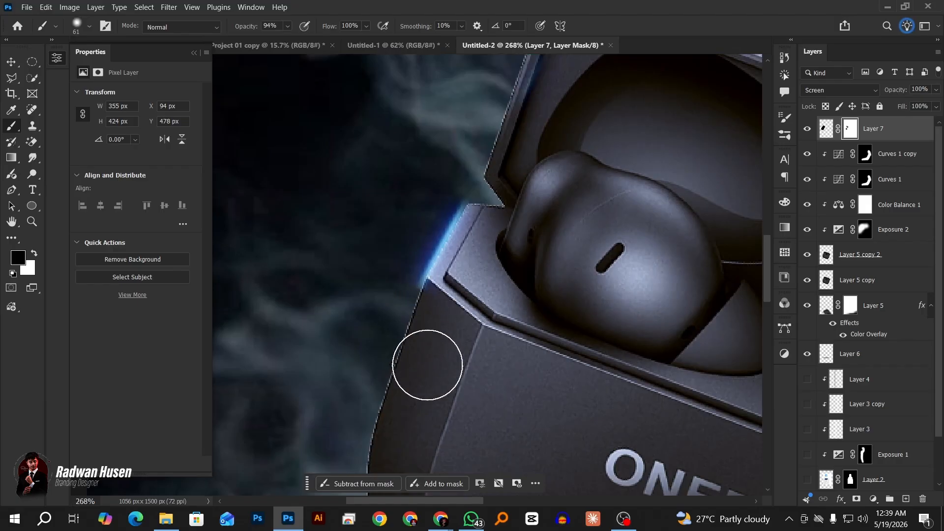
# Examine the masked blue glow up close and against the whole poster
pyautogui.click(15, 60)
pyautogui.scroll(6, 442, 261)
pyautogui.moveTo(458, 248); pyautogui.dragTo(472, 243)
pyautogui.scroll(-10, 472, 243)
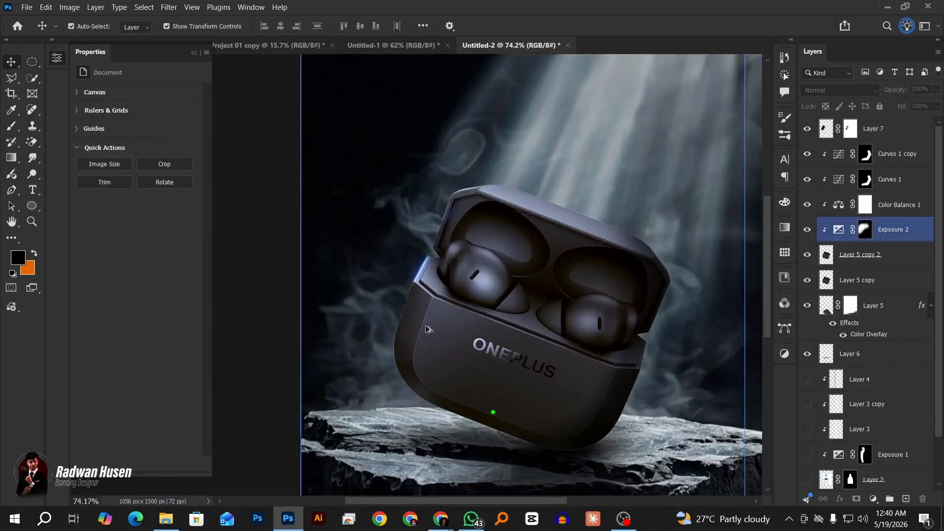
pyautogui.scroll(-1, 535, 336)
pyautogui.click(536, 335)
pyautogui.scroll(2, 538, 344)
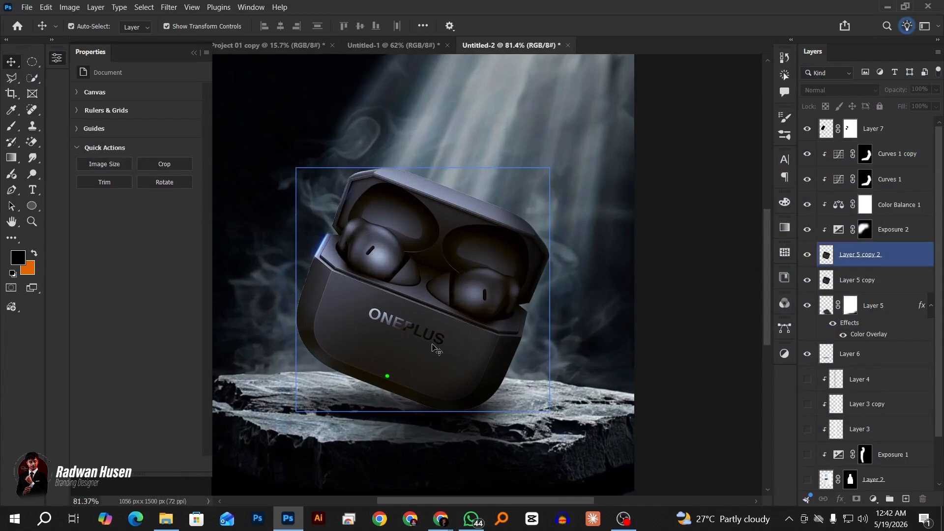
pyautogui.scroll(-5, 432, 348)
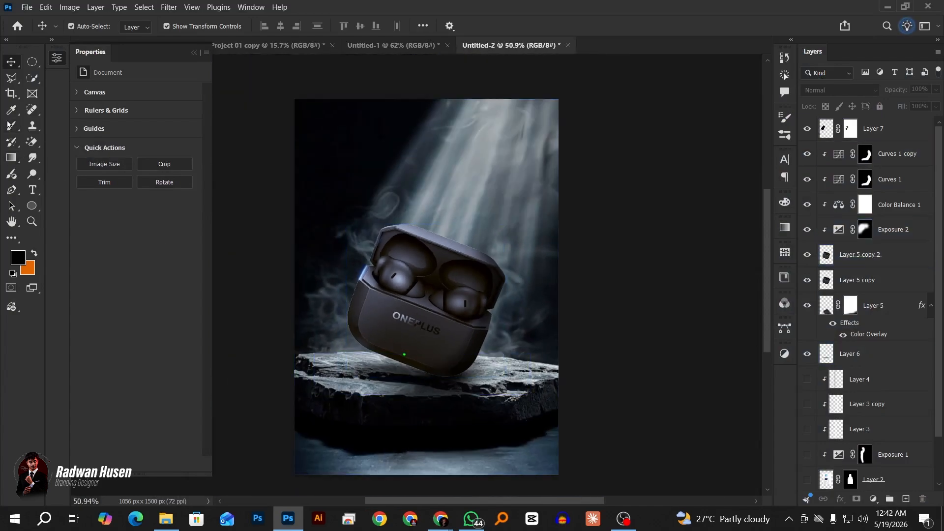
# Trace a closed pen path around the case's lower-left edge and part of its front face, and convert it to a shape
pyautogui.click(14, 191)
pyautogui.scroll(10, 372, 342)
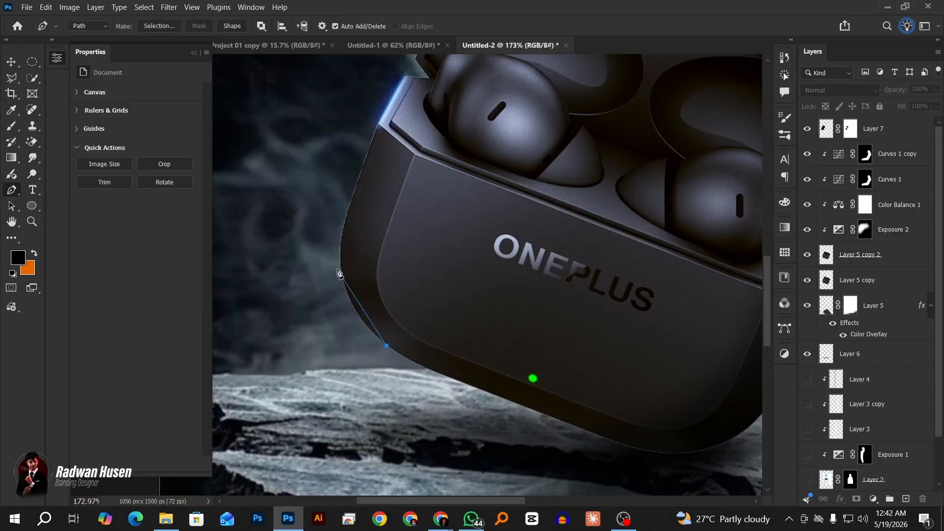
pyautogui.scroll(2, 340, 274)
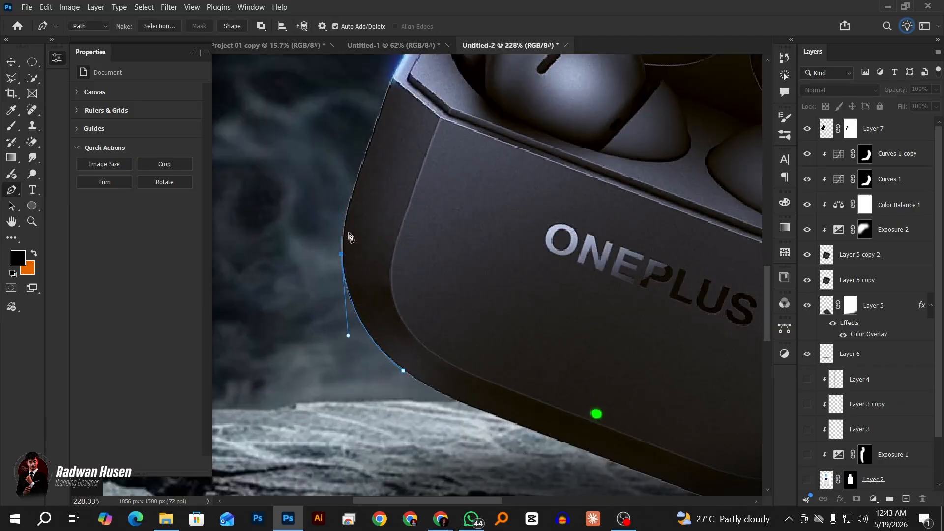
pyautogui.scroll(2, 350, 237)
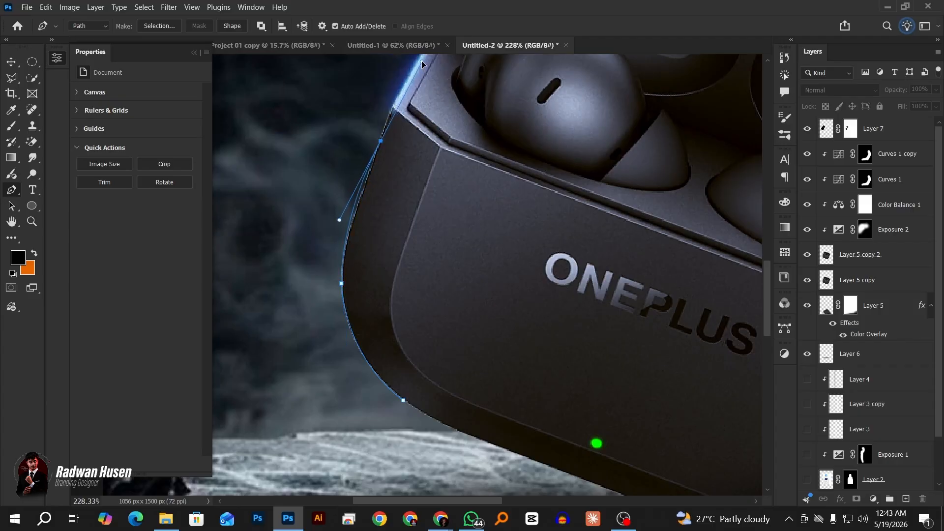
pyautogui.moveTo(421, 62); pyautogui.dragTo(424, 63)
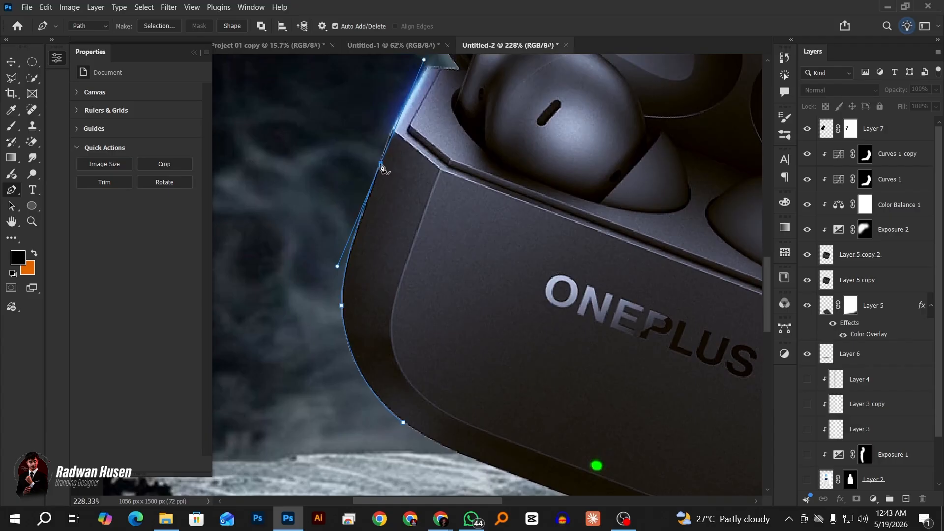
pyautogui.click(393, 131)
pyautogui.scroll(-2, 406, 156)
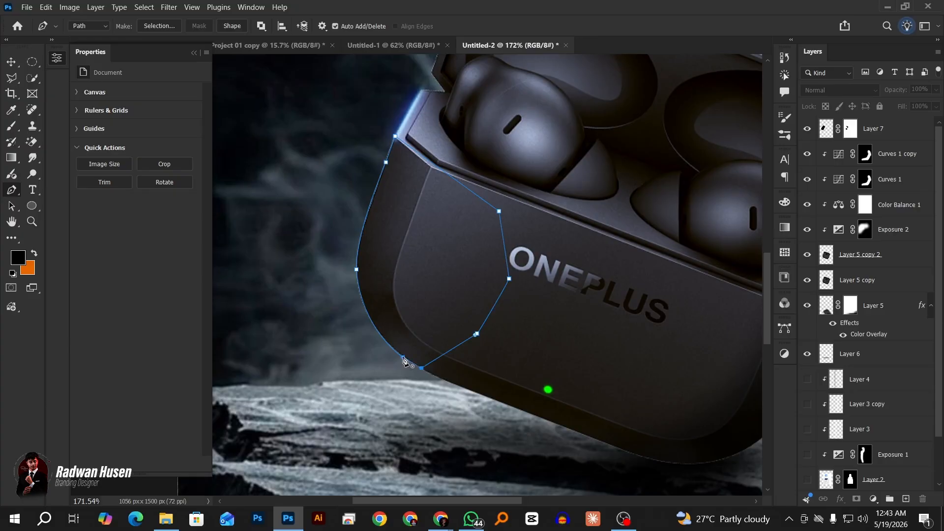
pyautogui.click(402, 358)
pyautogui.scroll(-3, 403, 360)
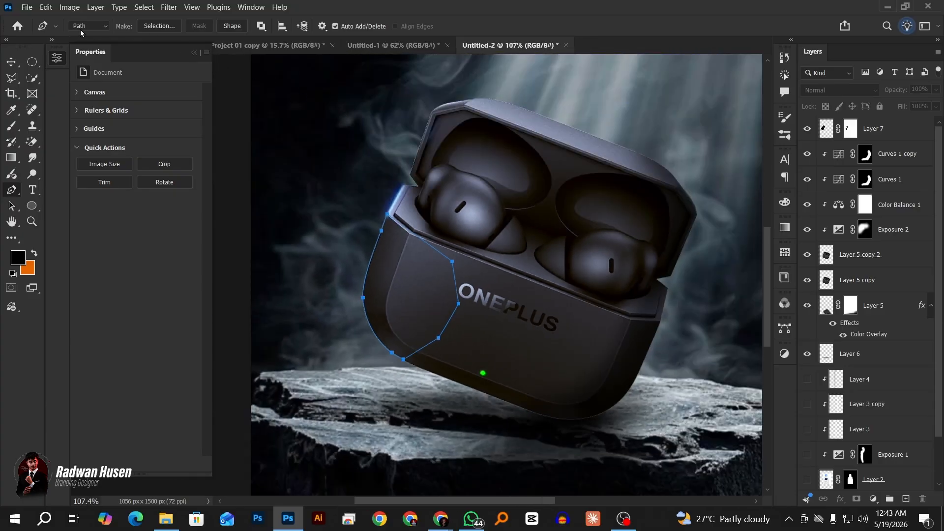
pyautogui.click(229, 25)
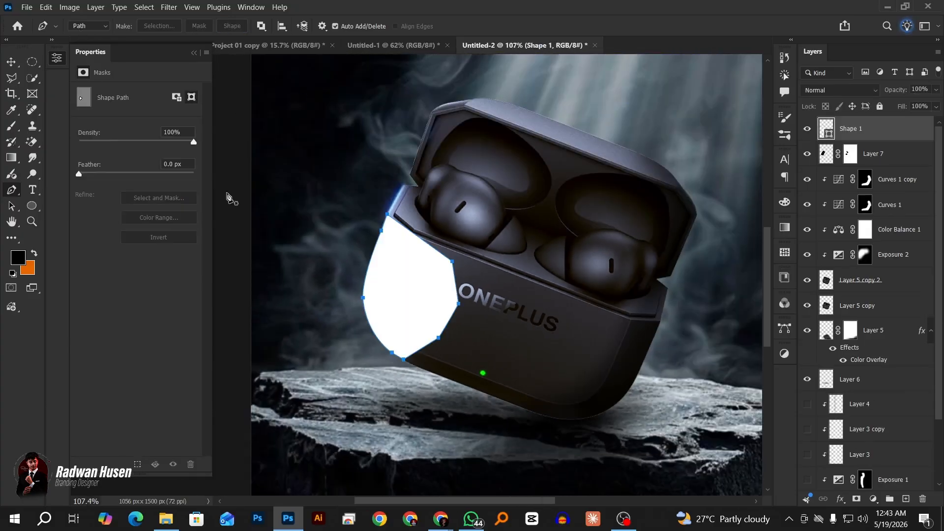
# Set the shape's fill to 0% and add a smooth Inner Bevel effect with a blue Screen highlight
pyautogui.scroll(-1, 431, 299)
pyautogui.click(935, 106)
pyautogui.moveTo(936, 120); pyautogui.dragTo(776, 149)
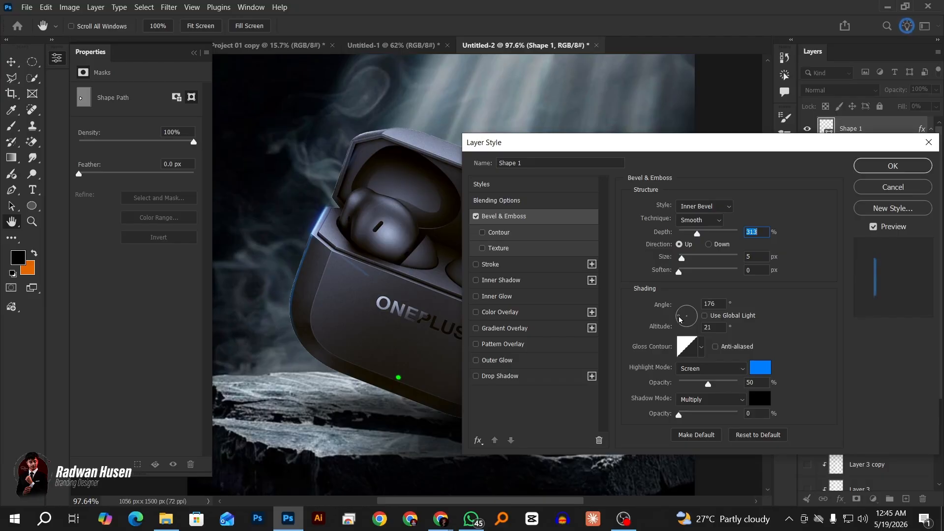
# Set the bevel's angle to 180°, depth to 584%, size to 4 px and highlight opacity to 77%, and apply the effect
pyautogui.write('180')
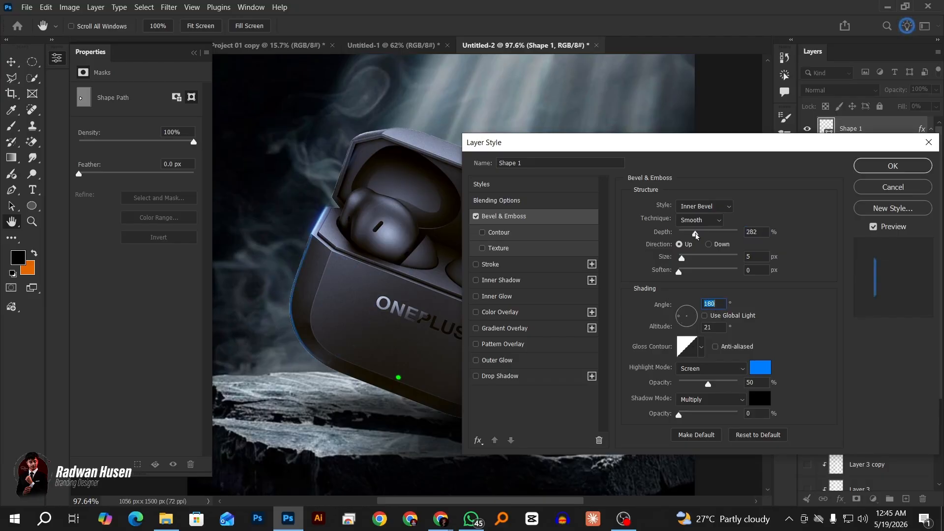
pyautogui.moveTo(681, 264); pyautogui.dragTo(679, 273)
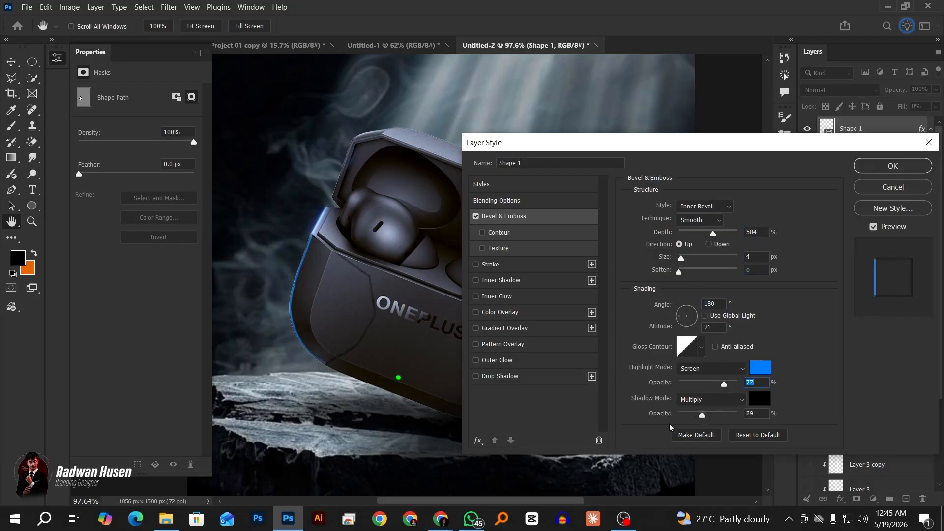
pyautogui.click(892, 166)
pyautogui.hotkey('ctrl', '0')
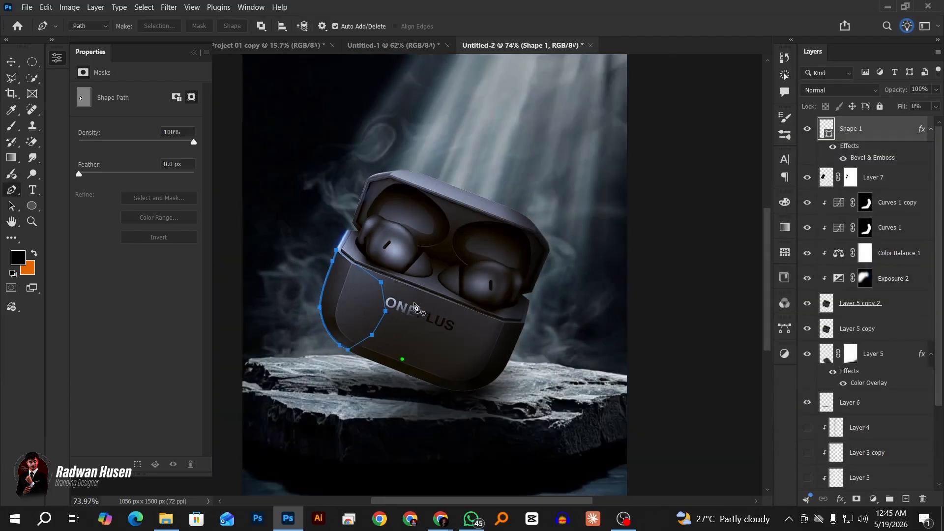
pyautogui.press('v')
pyautogui.click(648, 293)
pyautogui.scroll(6, 373, 277)
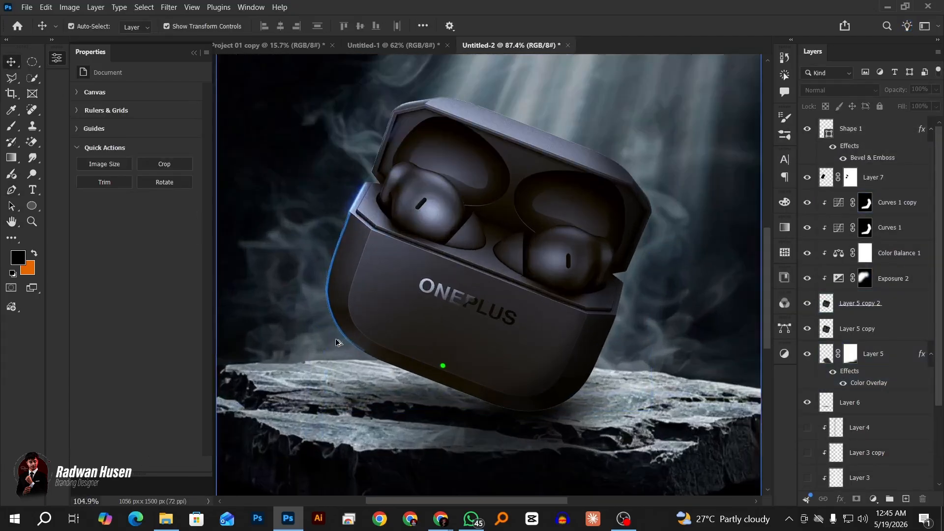
# Try adding a layer mask to the shape and brushing away the lower end of its blue rim
pyautogui.click(371, 274)
pyautogui.scroll(-3, 432, 315)
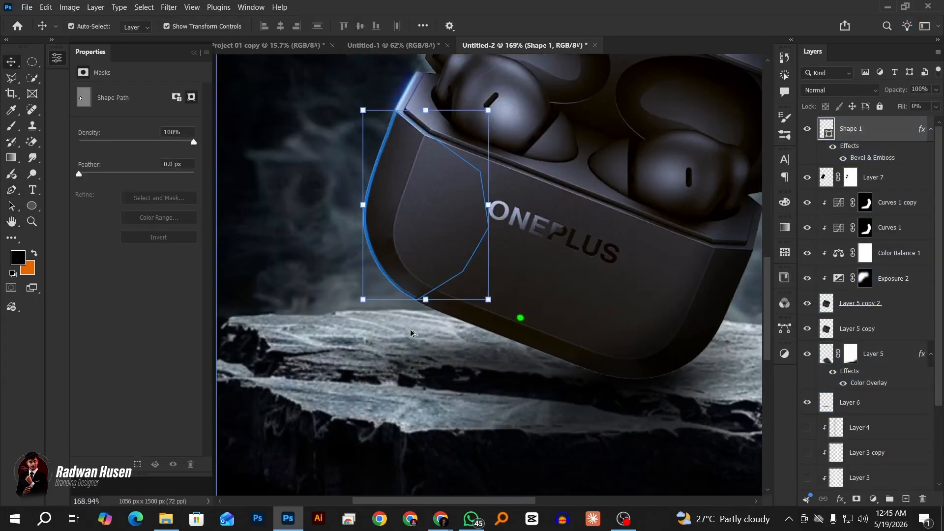
pyautogui.click(856, 498)
pyautogui.scroll(2, 599, 332)
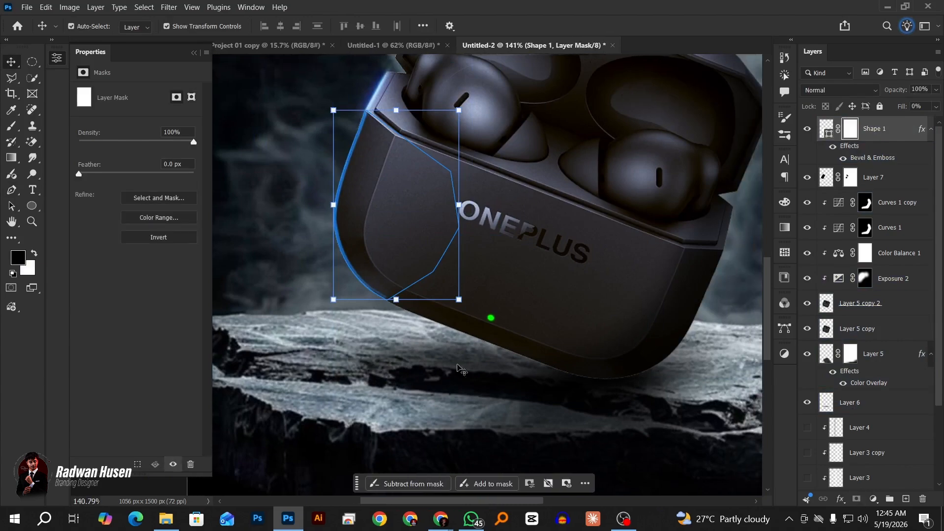
pyautogui.press('b')
pyautogui.moveTo(379, 283); pyautogui.dragTo(376, 305)
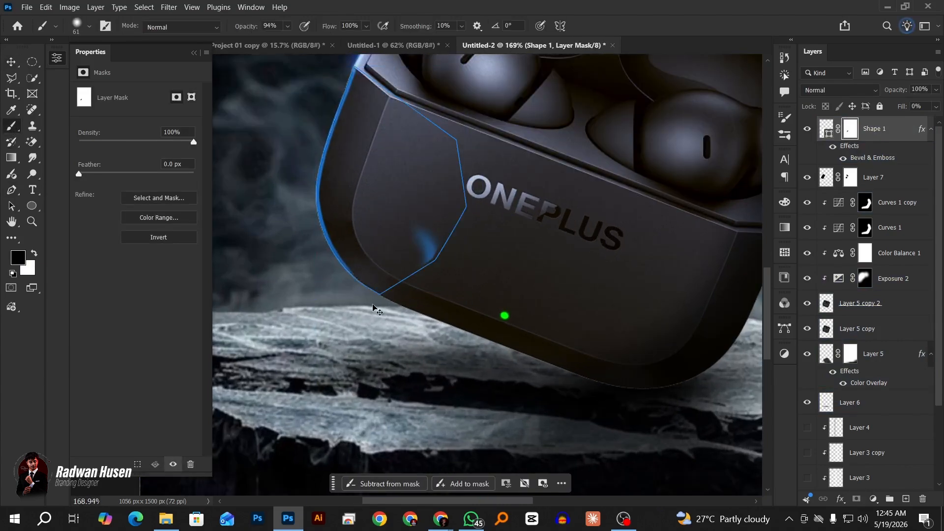
pyautogui.hotkey('ctrl', 'z')
# Convert the blue rim's shape layer to a smart object
pyautogui.click(826, 129)
pyautogui.rightClick(869, 136)
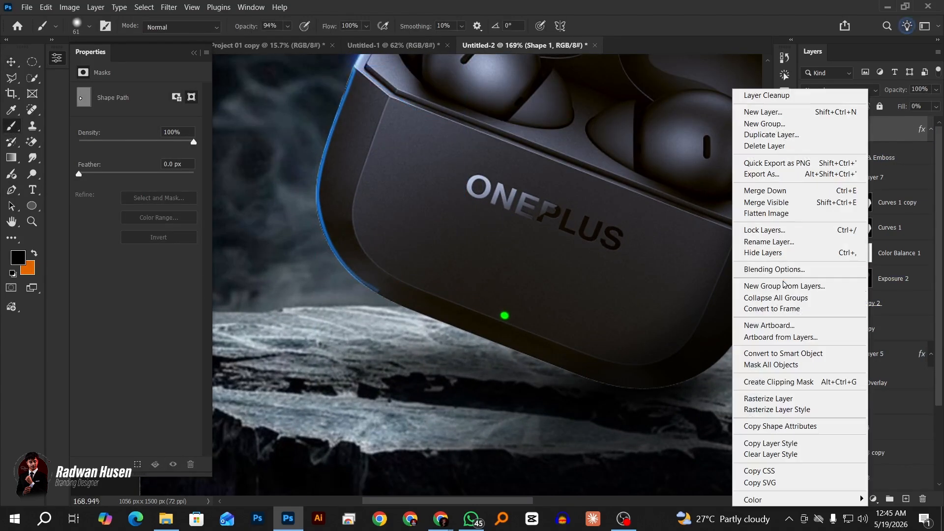
pyautogui.click(771, 354)
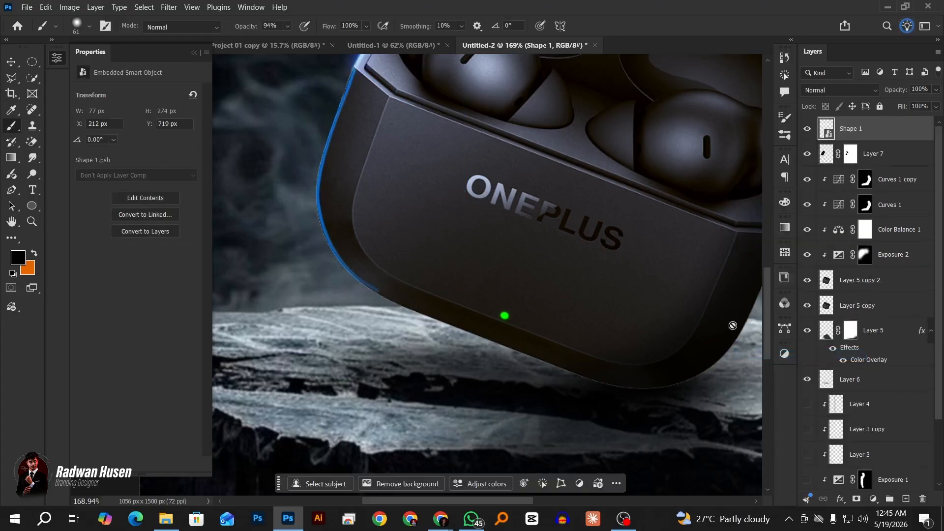
# Add a layer mask to the blue rim smart object and paint out the rim's lower end in black
pyautogui.scroll(2, 439, 345)
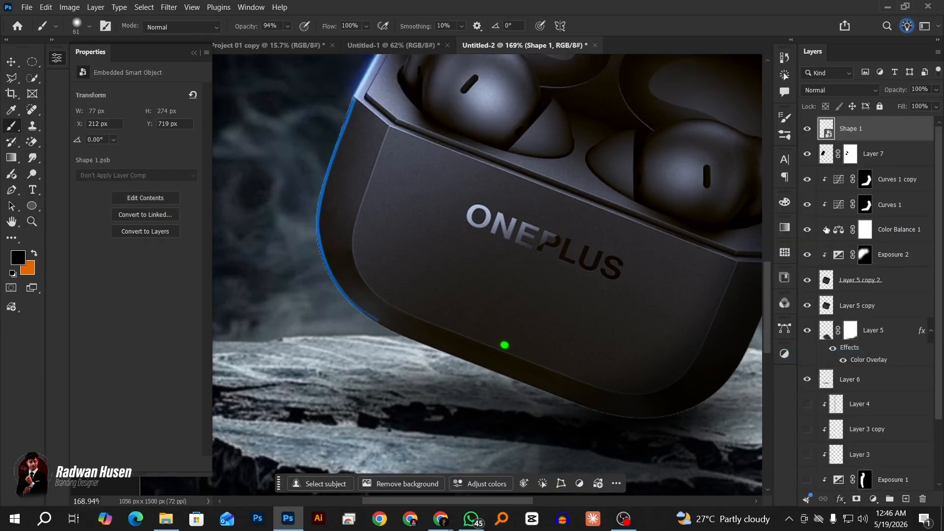
pyautogui.click(857, 499)
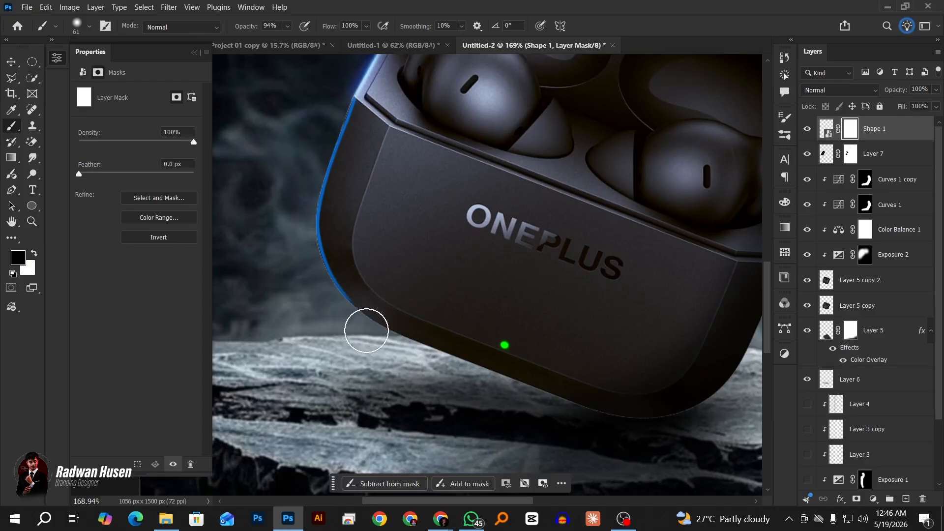
pyautogui.scroll(3, 381, 343)
pyautogui.scroll(-8, 385, 340)
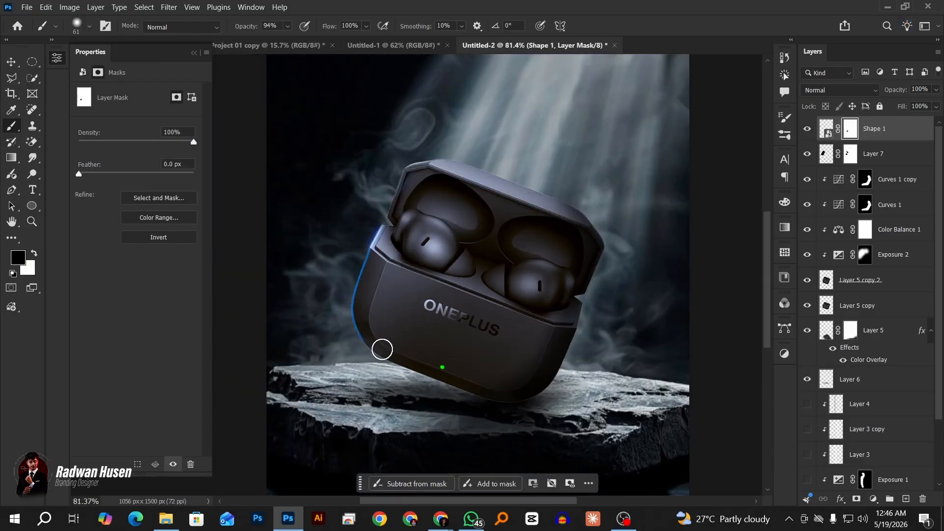
pyautogui.scroll(3, 380, 340)
pyautogui.scroll(-2, 380, 340)
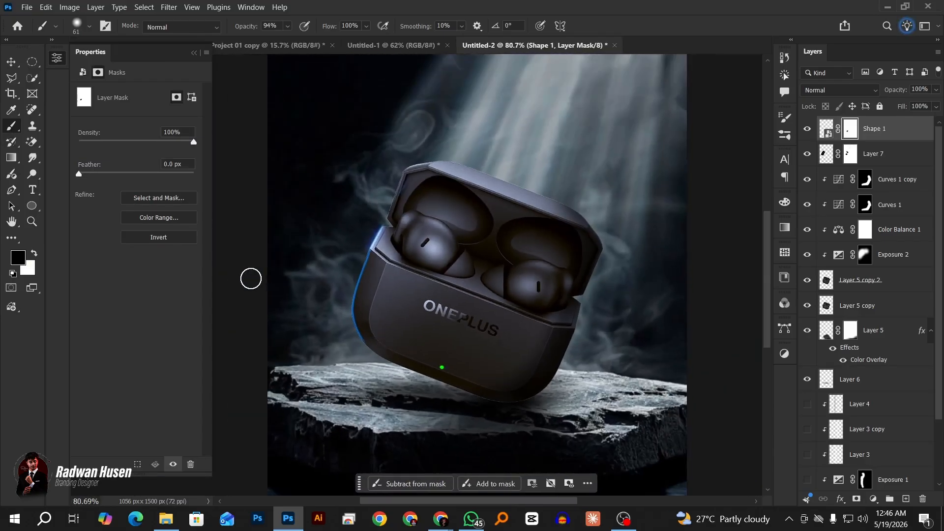
# Deselect the layers and examine the blue rim and the case's lid within the whole poster
pyautogui.click(8, 66)
pyautogui.click(713, 315)
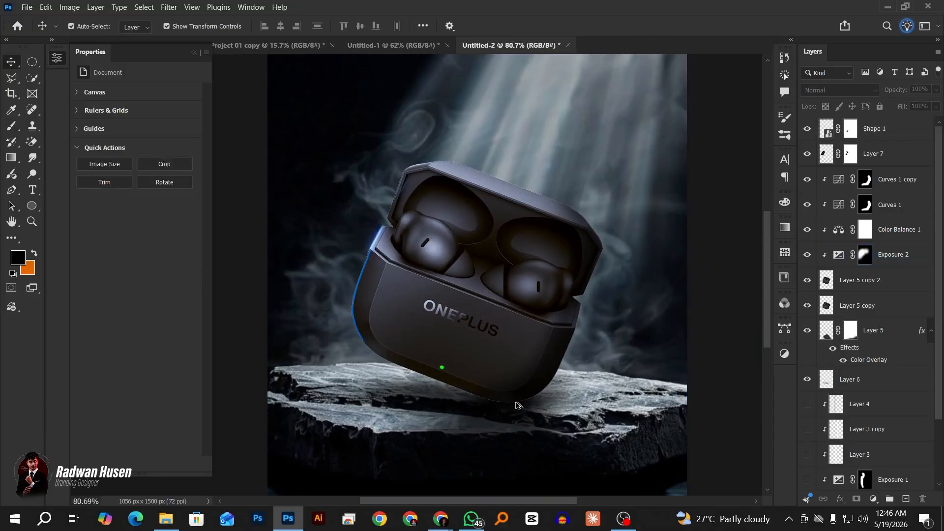
pyautogui.scroll(-3, 492, 402)
pyautogui.moveTo(482, 417); pyautogui.dragTo(473, 449)
pyautogui.hscroll(2, 439, 378)
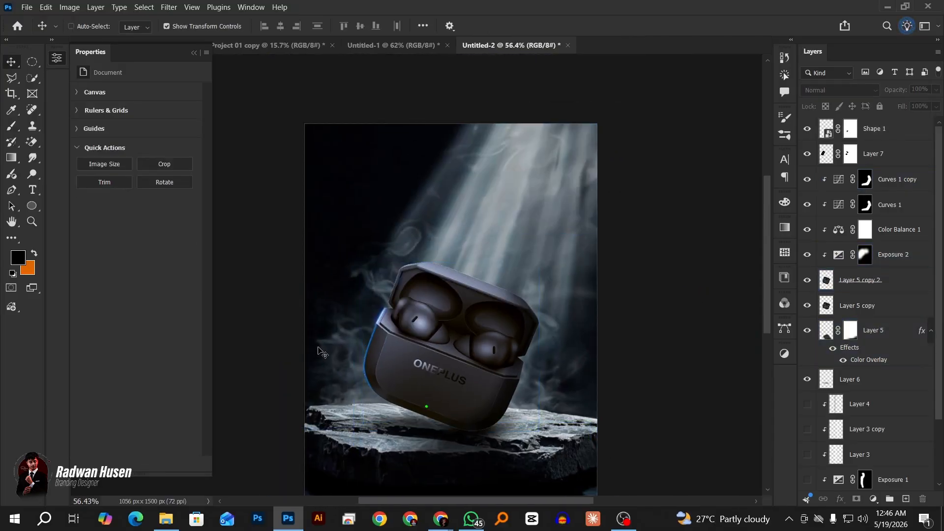
pyautogui.scroll(5, 415, 372)
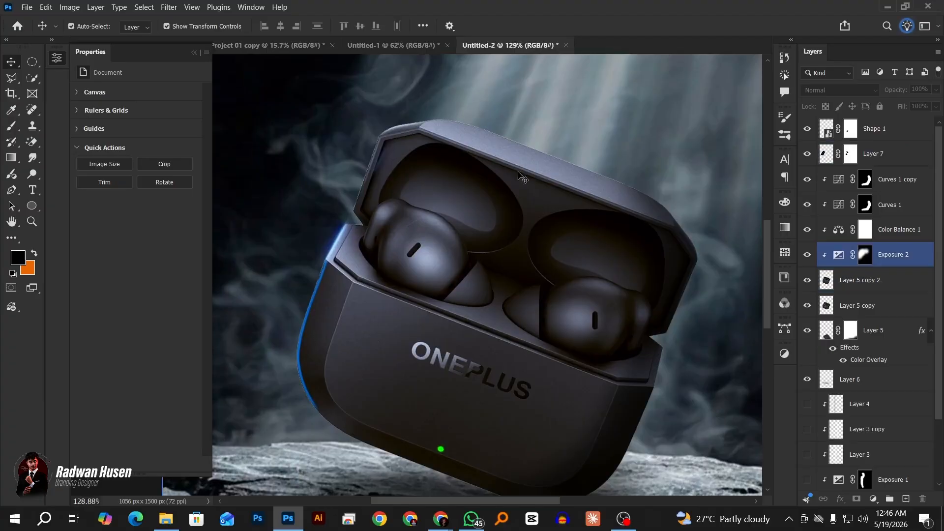
pyautogui.scroll(-2, 547, 230)
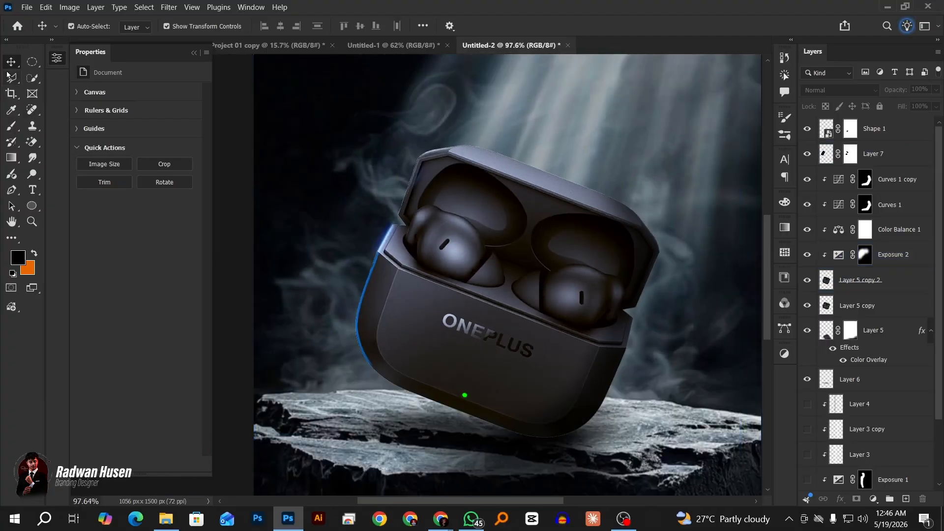
# Trace the lid's top outer edge with a curved Pen path, following it from the left bend around the right corner
pyautogui.click(12, 190)
pyautogui.scroll(3, 441, 136)
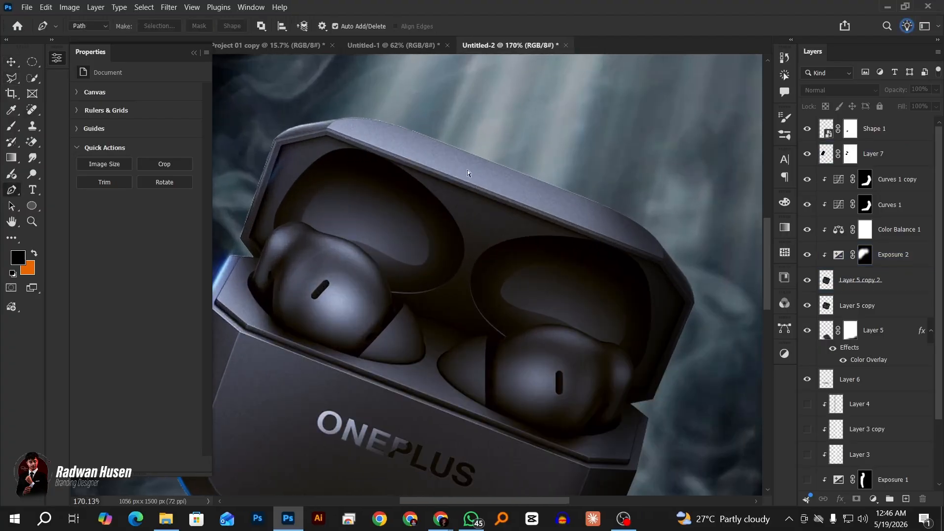
pyautogui.click(443, 132)
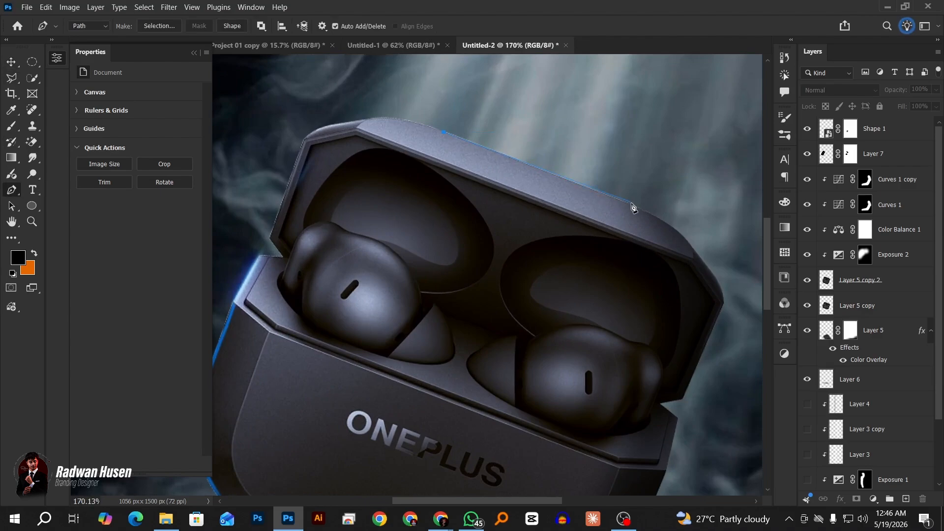
pyautogui.hotkey('ctrl', 'z')
pyautogui.click(365, 123)
pyautogui.keyDown('alt'); pyautogui.click(448, 133); pyautogui.keyUp('alt')
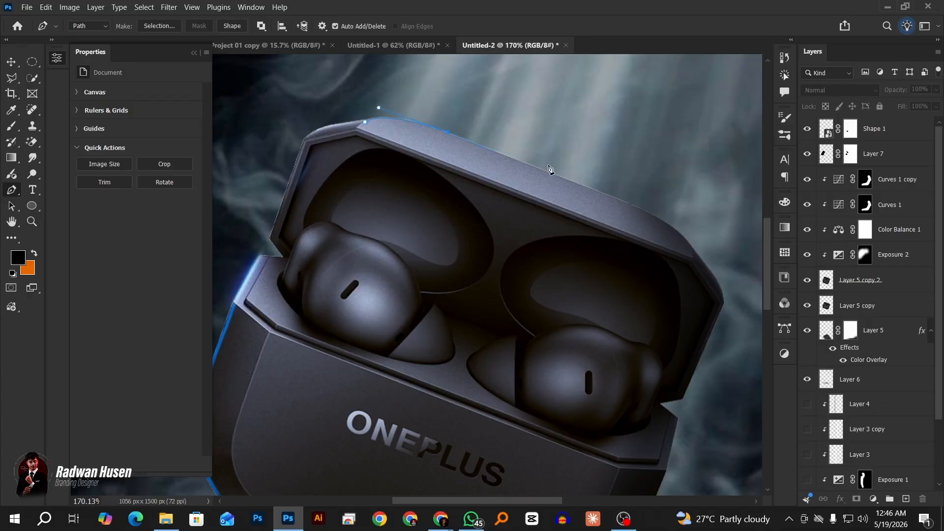
pyautogui.click(584, 186)
pyautogui.scroll(2, 661, 221)
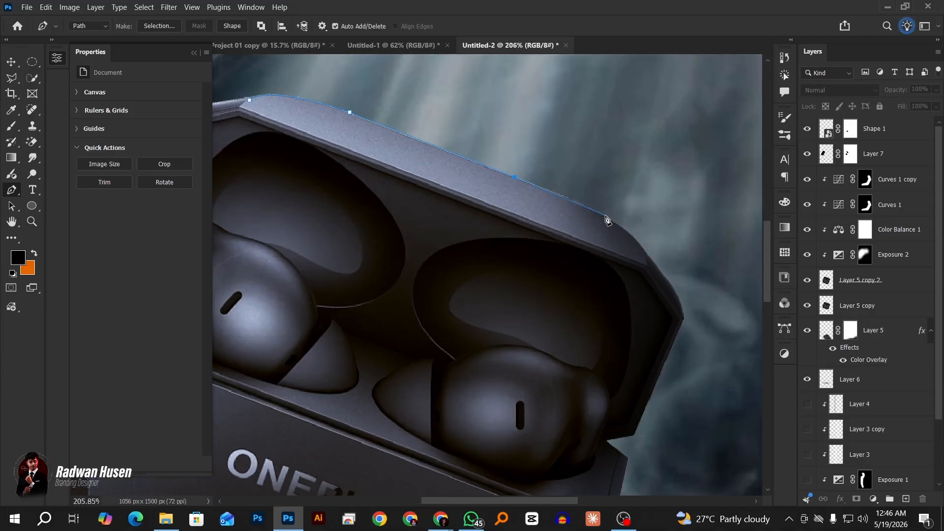
pyautogui.moveTo(619, 223); pyautogui.dragTo(649, 264)
pyautogui.keyDown('alt'); pyautogui.click(644, 254); pyautogui.keyUp('alt')
pyautogui.scroll(3, 649, 266)
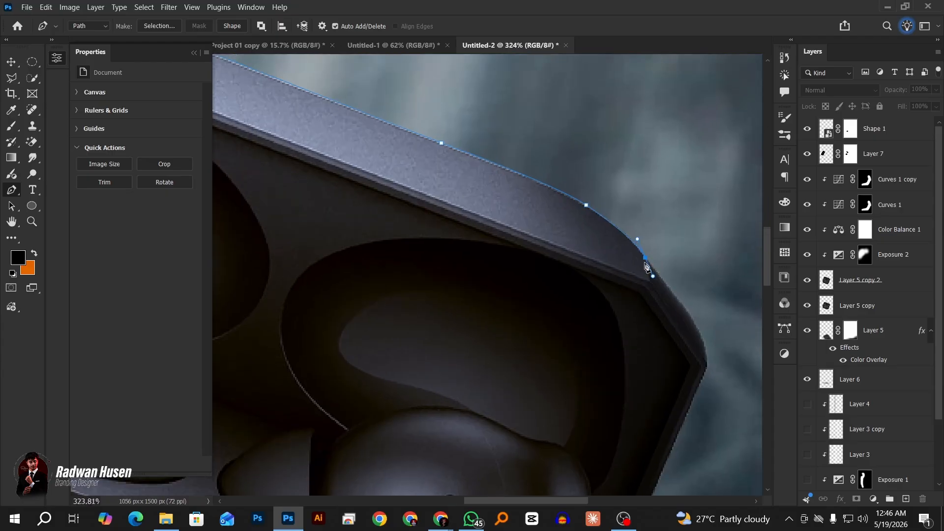
pyautogui.scroll(-3, 648, 263)
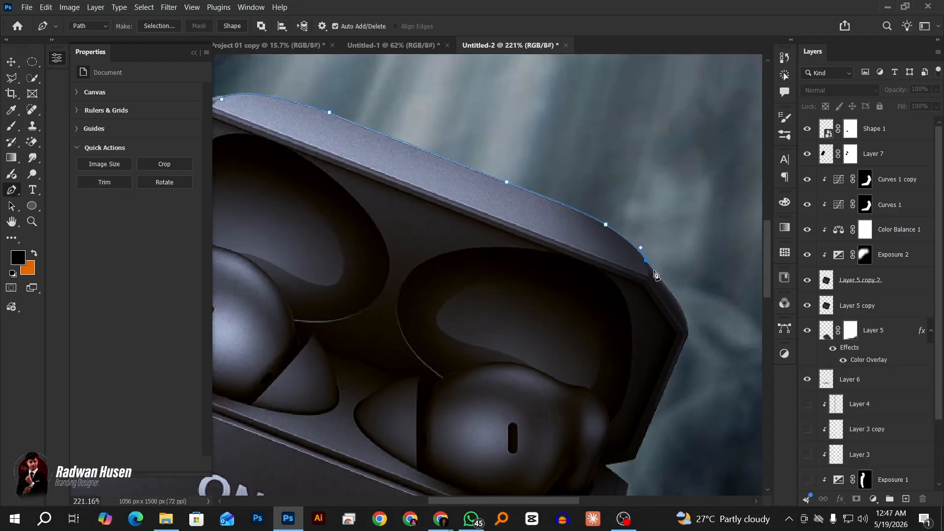
# Continue the path back through the lid's interior with straight segments and close it at its starting point
pyautogui.click(654, 274)
pyautogui.click(632, 307)
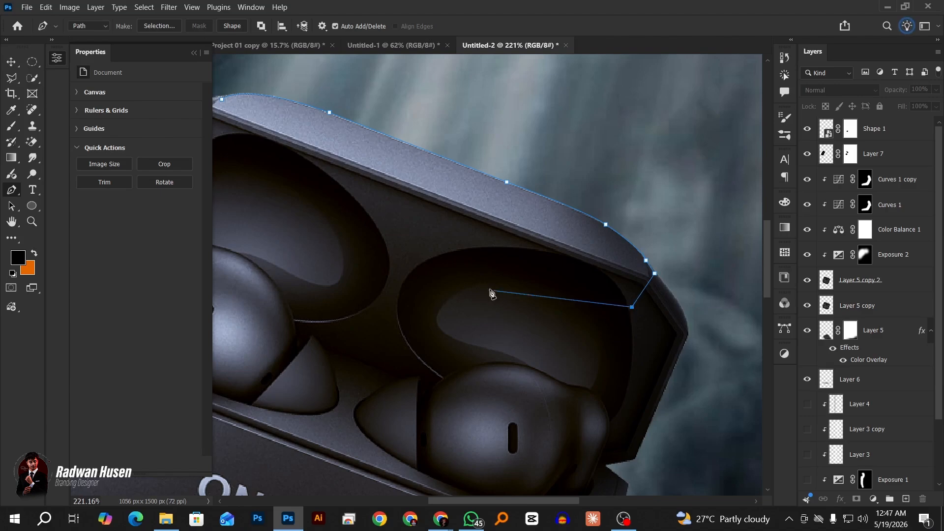
pyautogui.click(494, 290)
pyautogui.click(424, 280)
pyautogui.click(315, 231)
pyautogui.click(244, 208)
pyautogui.click(218, 122)
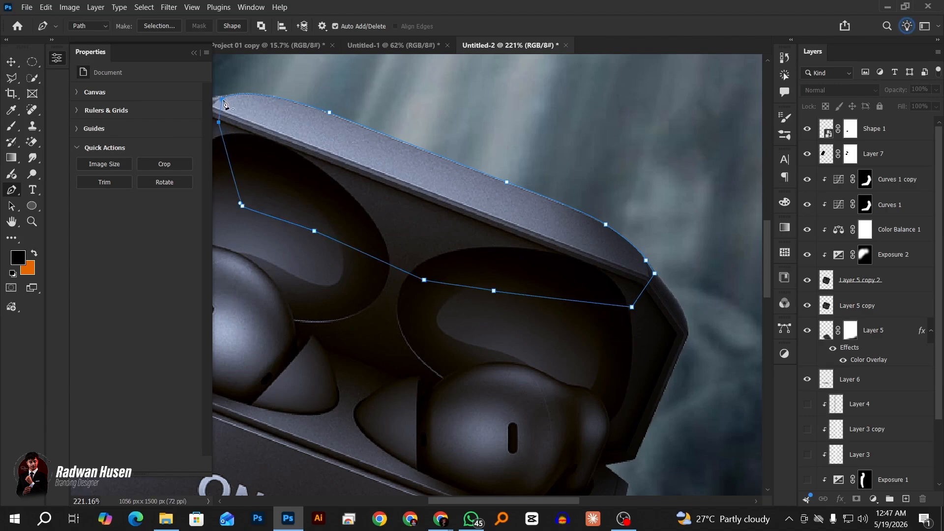
pyautogui.click(223, 100)
# Convert the closed lid path into a shape layer and set its fill to 0%
pyautogui.scroll(-3, 432, 211)
pyautogui.scroll(3, 499, 257)
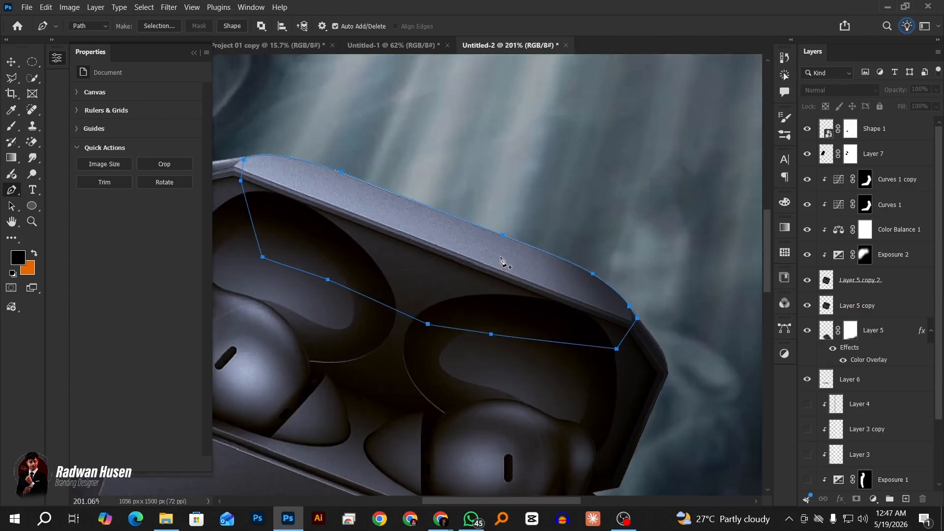
pyautogui.scroll(-2, 522, 259)
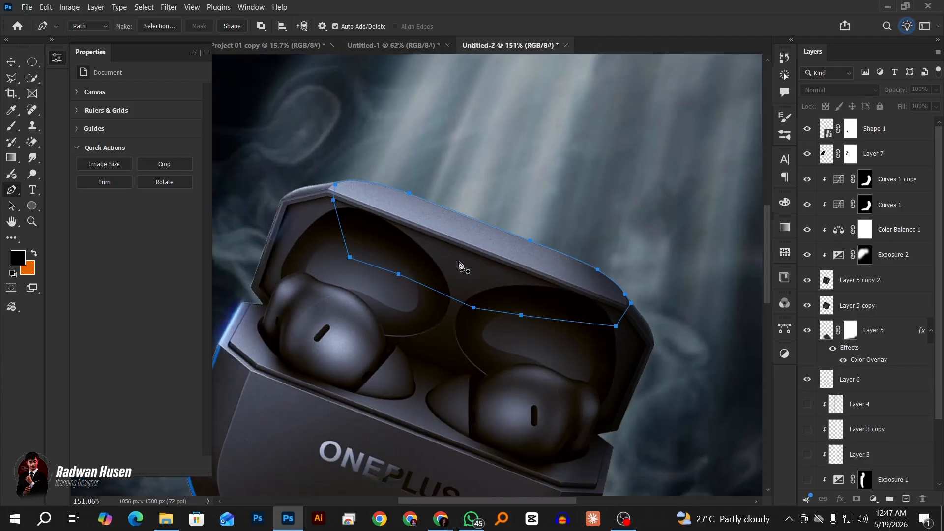
pyautogui.scroll(1, 459, 265)
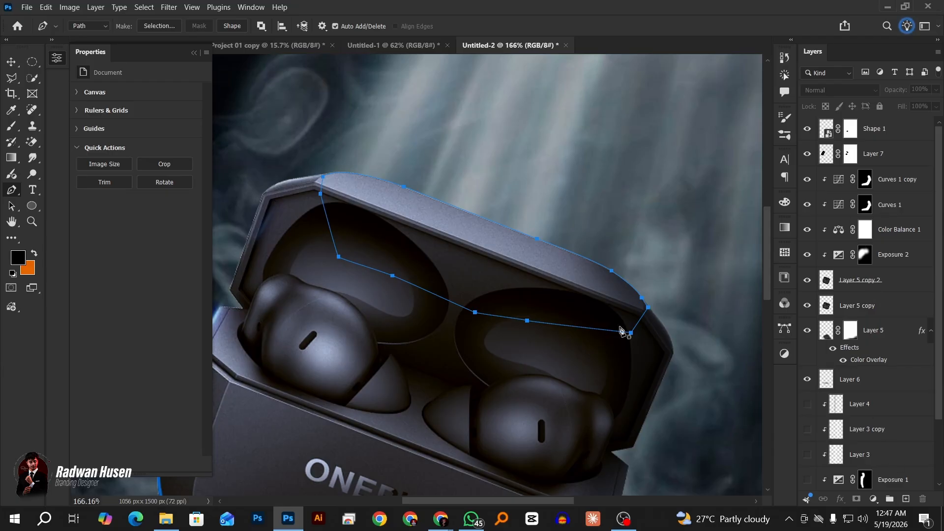
pyautogui.click(231, 26)
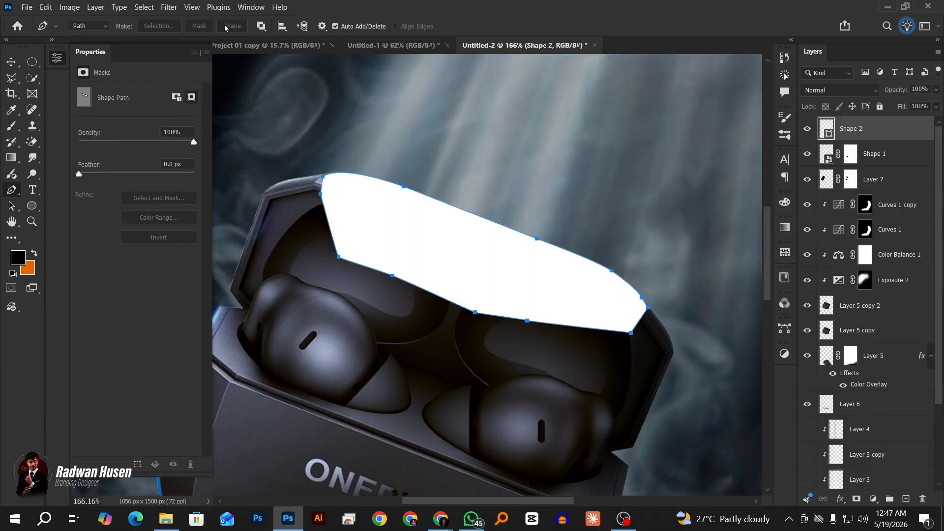
pyautogui.click(936, 107)
pyautogui.moveTo(920, 121); pyautogui.dragTo(817, 128)
pyautogui.click(936, 108)
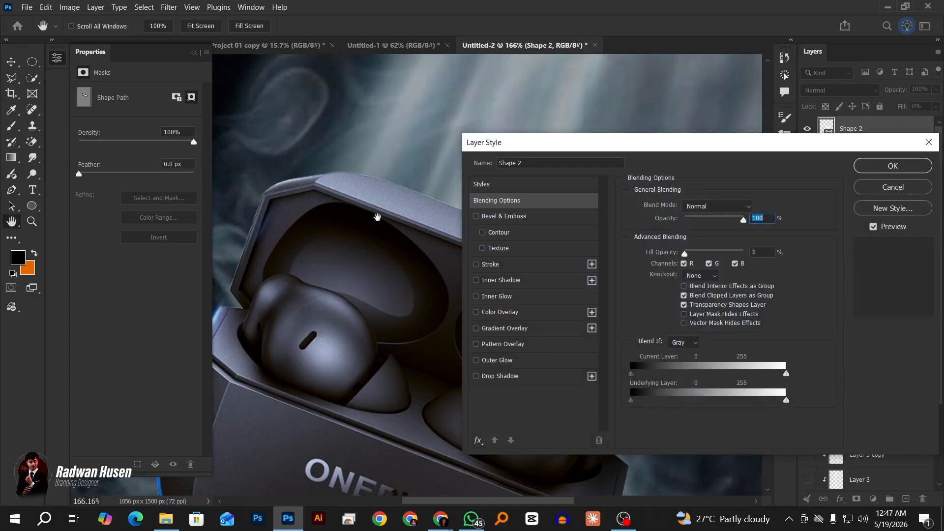
# Apply a Bevel & Emboss effect to the lid shape with a light angle of 100° and an altitude of 0°
pyautogui.click(476, 217)
pyautogui.moveTo(560, 146); pyautogui.dragTo(672, 126)
pyautogui.click(615, 196)
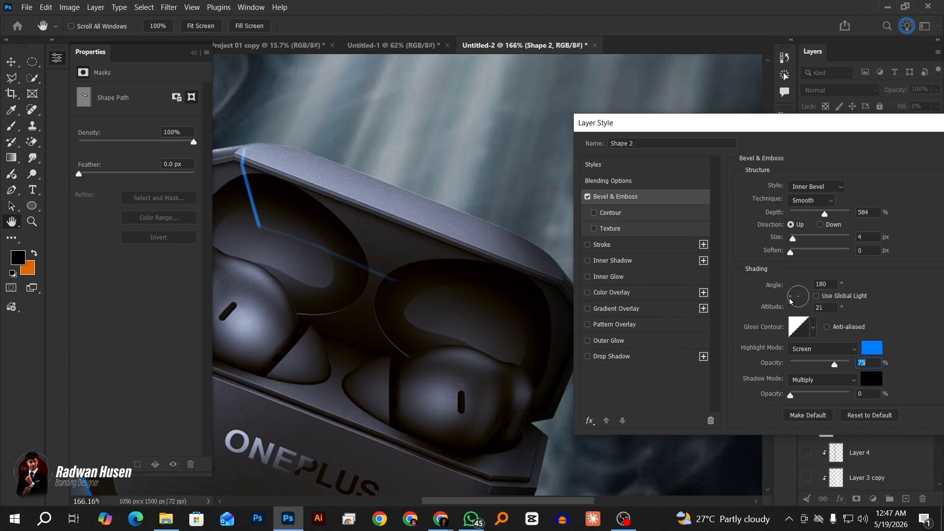
pyautogui.moveTo(790, 295); pyautogui.dragTo(790, 293)
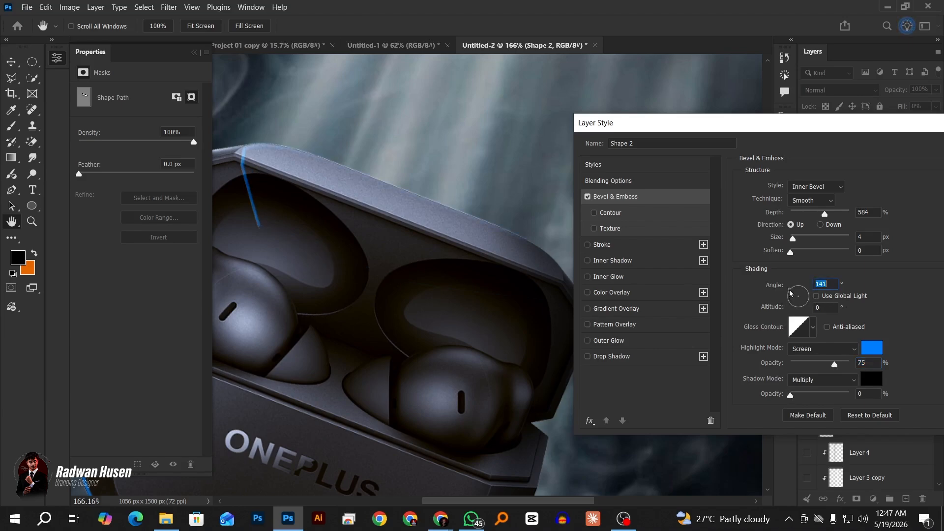
pyautogui.write('190')
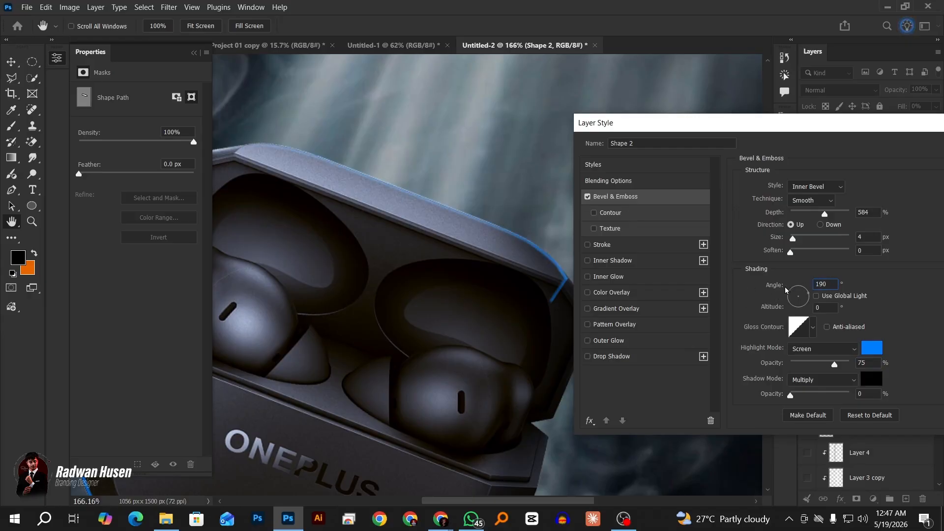
pyautogui.write('90')
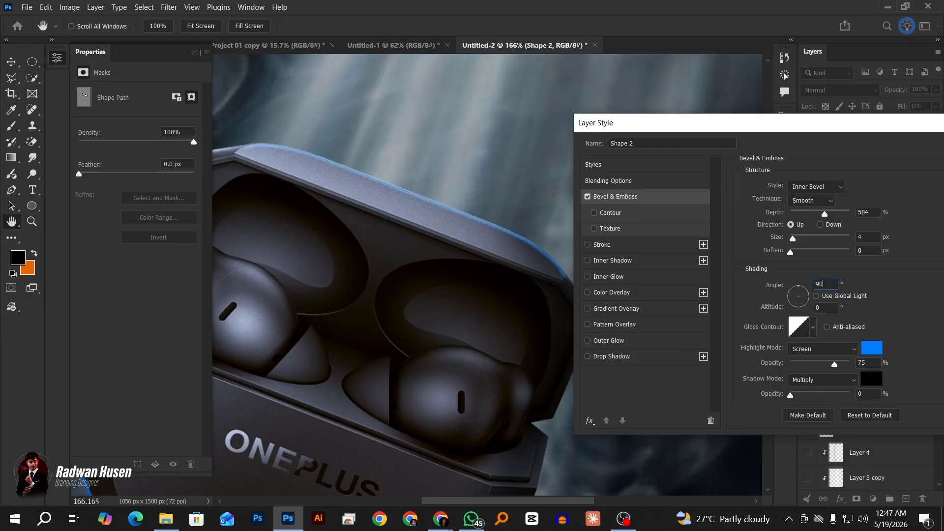
pyautogui.click(586, 199)
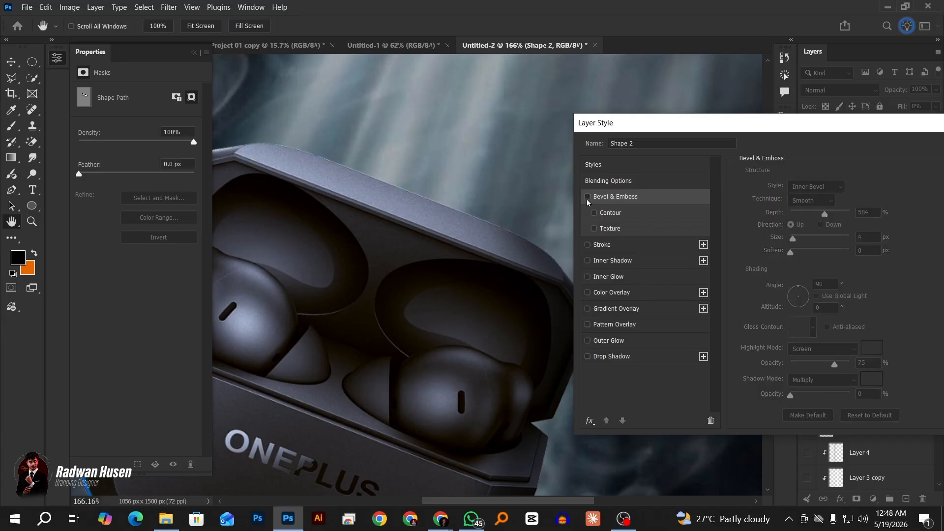
pyautogui.click(586, 199)
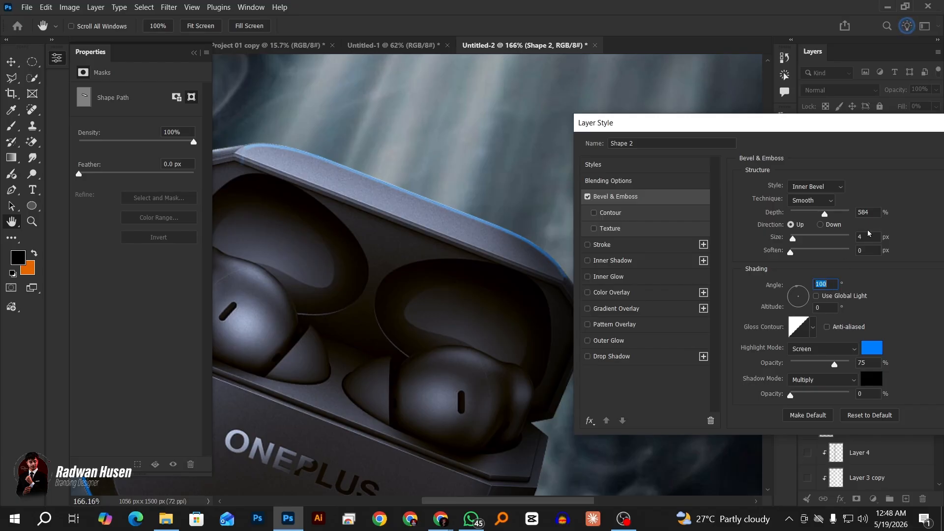
# Raise the bevel's highlight opacity to 100%, keep the blue #007eff highlight colour, and apply the layer style
pyautogui.moveTo(834, 364); pyautogui.dragTo(888, 376)
pyautogui.click(880, 350)
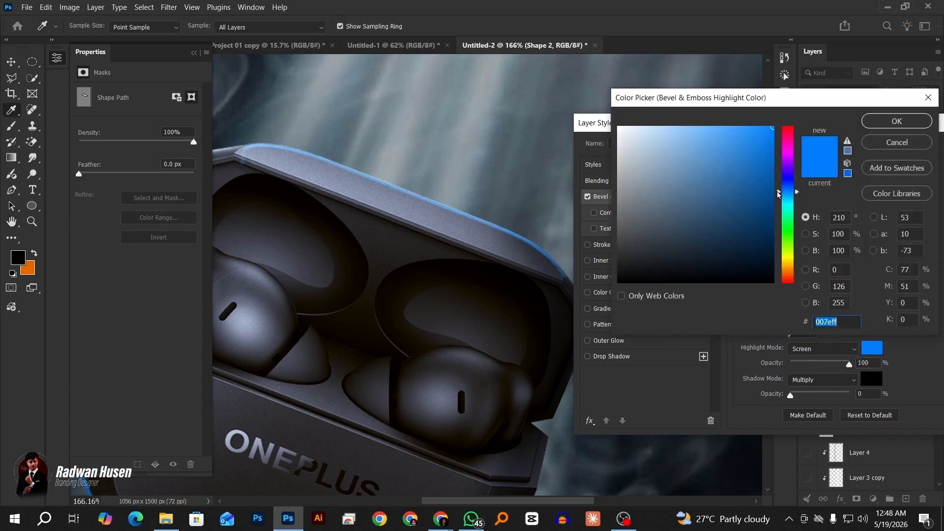
pyautogui.moveTo(787, 191)
pyautogui.mouseDown()
pyautogui.moveTo(786, 148)
pyautogui.moveTo(785, 203)
pyautogui.moveTo(784, 195)
pyautogui.mouseUp()
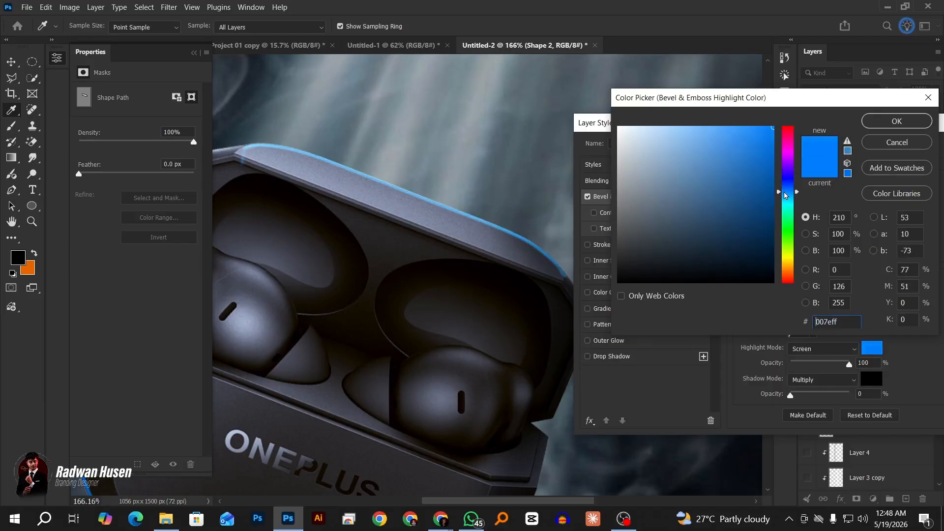
pyautogui.click(879, 126)
pyautogui.moveTo(872, 127); pyautogui.dragTo(771, 128)
pyautogui.click(891, 149)
# Deselect the lid path and convert its shape layer to a smart object
pyautogui.scroll(-4, 469, 342)
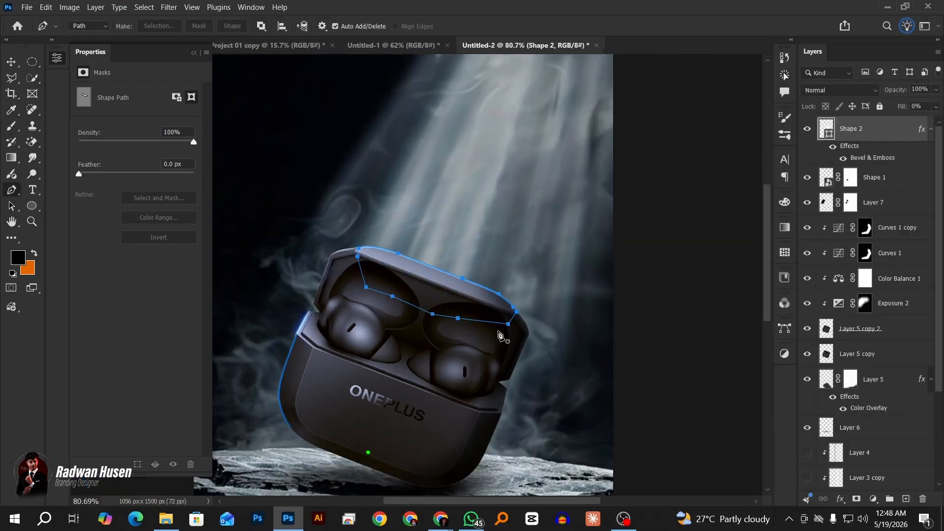
pyautogui.click(690, 259)
pyautogui.hscroll(1, 635, 325)
pyautogui.keyDown('ctrl'); pyautogui.click(635, 343); pyautogui.keyUp('ctrl')
pyautogui.scroll(1, 463, 344)
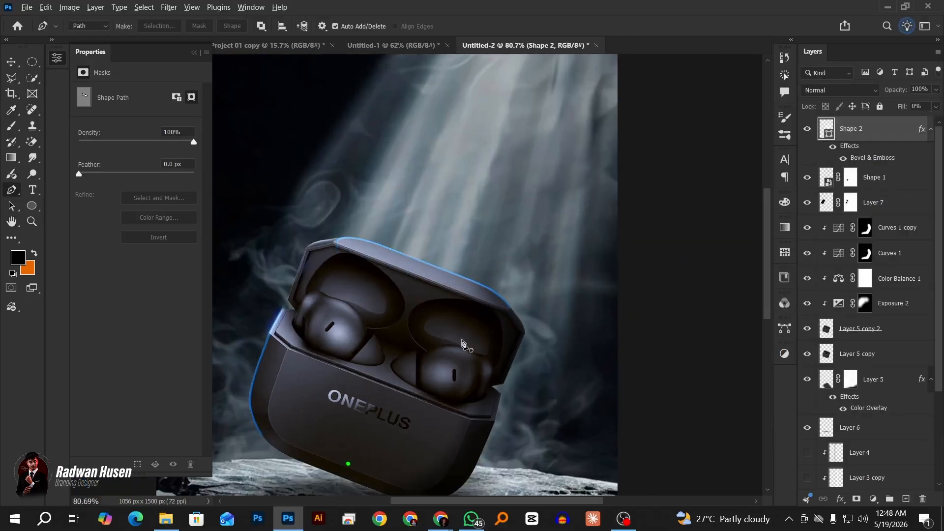
pyautogui.scroll(2, 462, 344)
pyautogui.rightClick(874, 136)
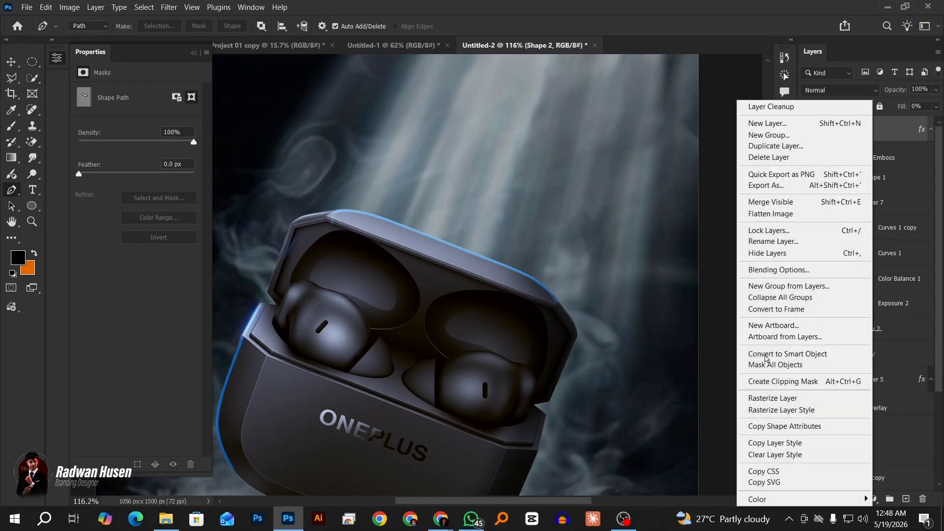
pyautogui.click(806, 352)
# Set the lid rim smart object's blend mode to Color
pyautogui.scroll(-1, 463, 325)
pyautogui.scroll(1, 463, 322)
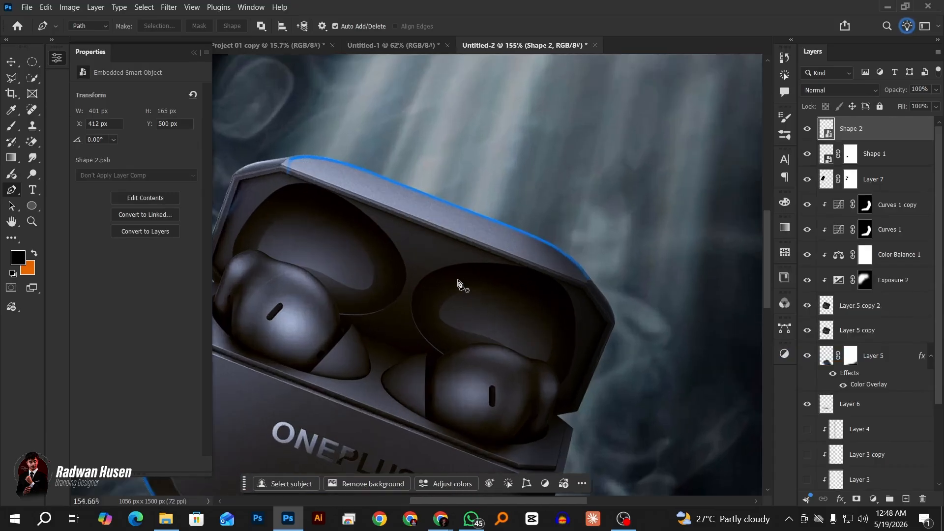
pyautogui.scroll(-3, 460, 280)
pyautogui.scroll(2, 558, 325)
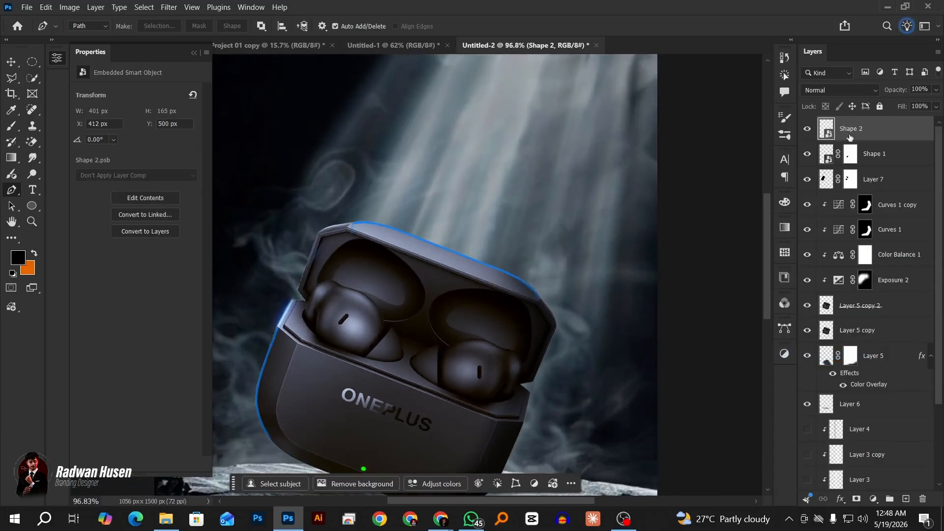
pyautogui.click(831, 91)
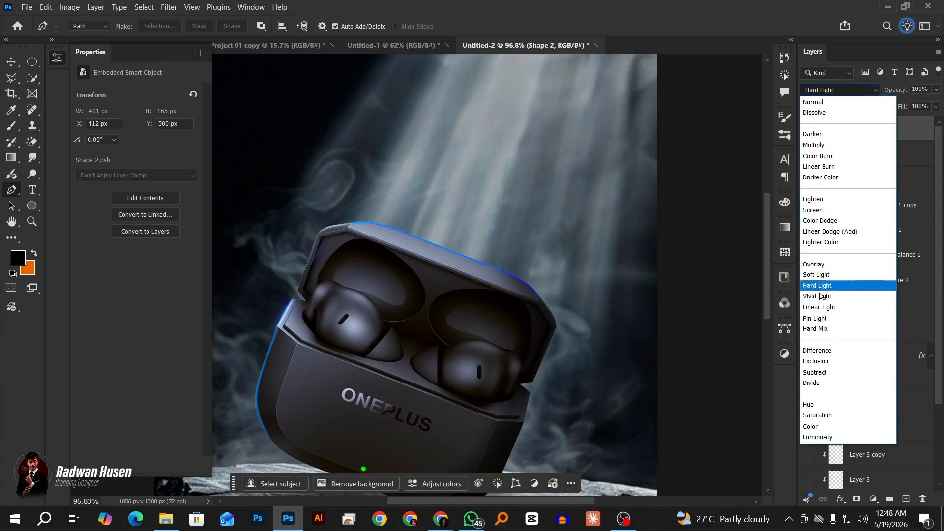
pyautogui.click(820, 430)
# Add a layer mask to the lid rim and brush out both ends of the blue line in black
pyautogui.click(856, 499)
pyautogui.scroll(4, 482, 274)
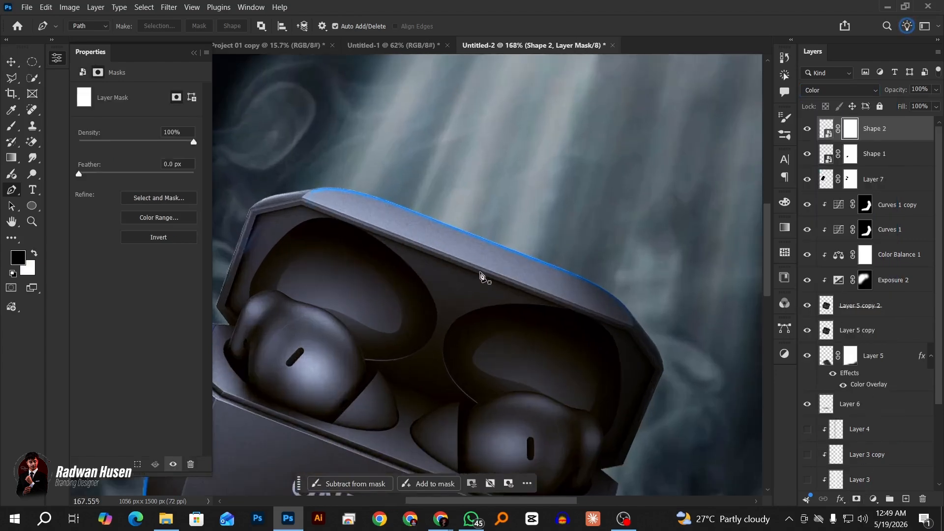
pyautogui.click(12, 126)
pyautogui.scroll(2, 580, 307)
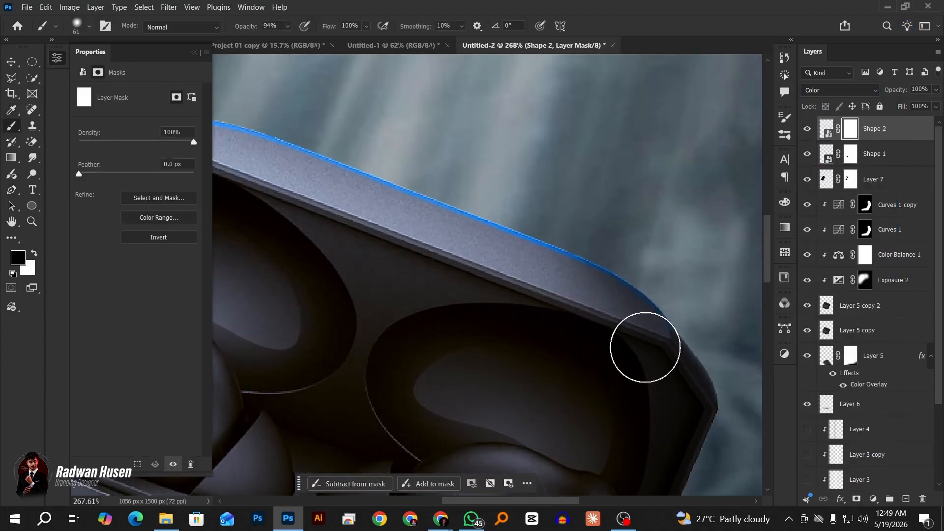
pyautogui.moveTo(645, 348); pyautogui.dragTo(637, 337)
pyautogui.scroll(-2, 634, 344)
pyautogui.hscroll(-2, 632, 344)
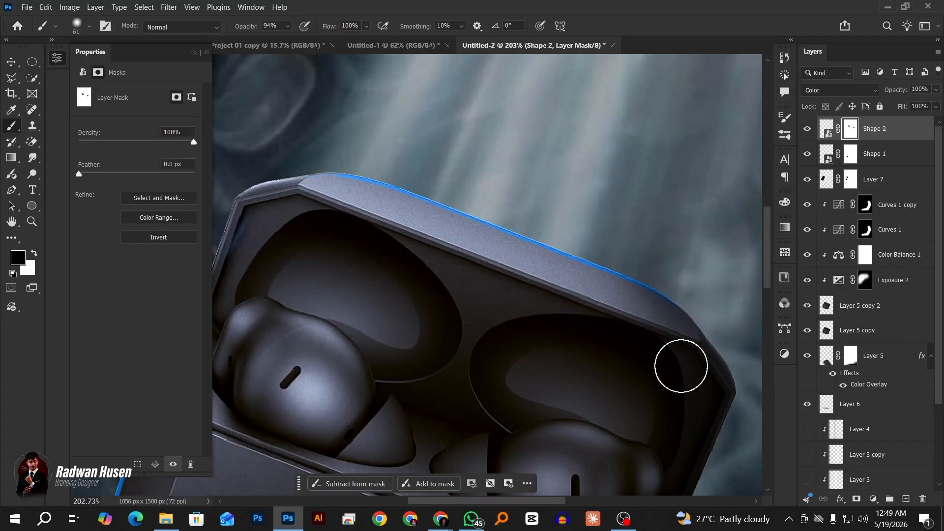
pyautogui.scroll(-5, 680, 364)
pyautogui.scroll(-1, 609, 256)
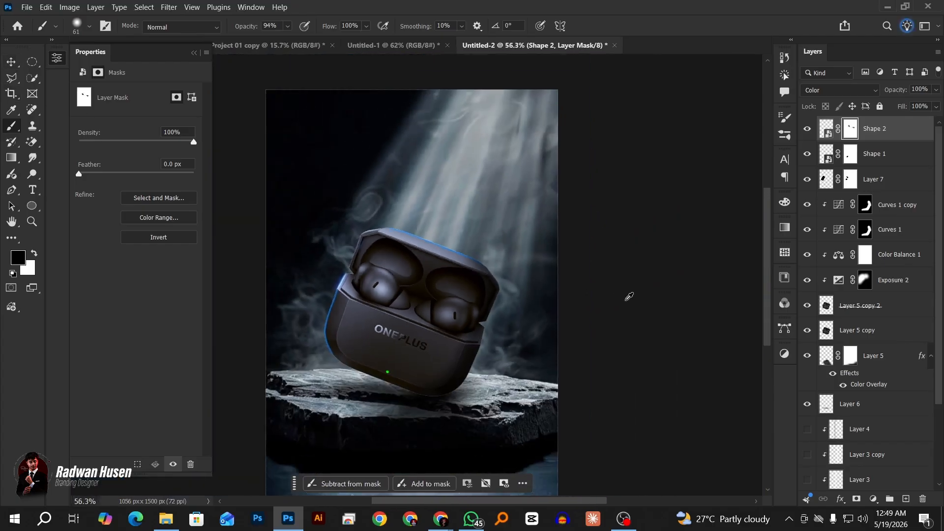
# Compare the poster with the lid's blue rim hidden and shown, leaving it visible and the layers deselected
pyautogui.press('v')
pyautogui.click(807, 129)
pyautogui.click(807, 128)
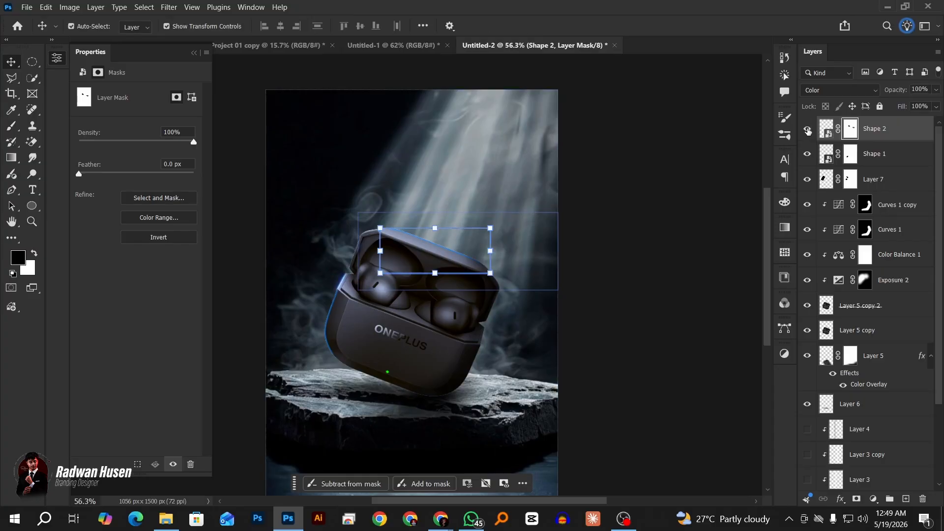
pyautogui.click(807, 128)
pyautogui.click(807, 129)
pyautogui.click(653, 251)
# Examine the case on the podium, from the lid's blue rim down to the lower edge
pyautogui.scroll(-1, 515, 363)
pyautogui.scroll(-2, 512, 362)
pyautogui.scroll(10, 491, 303)
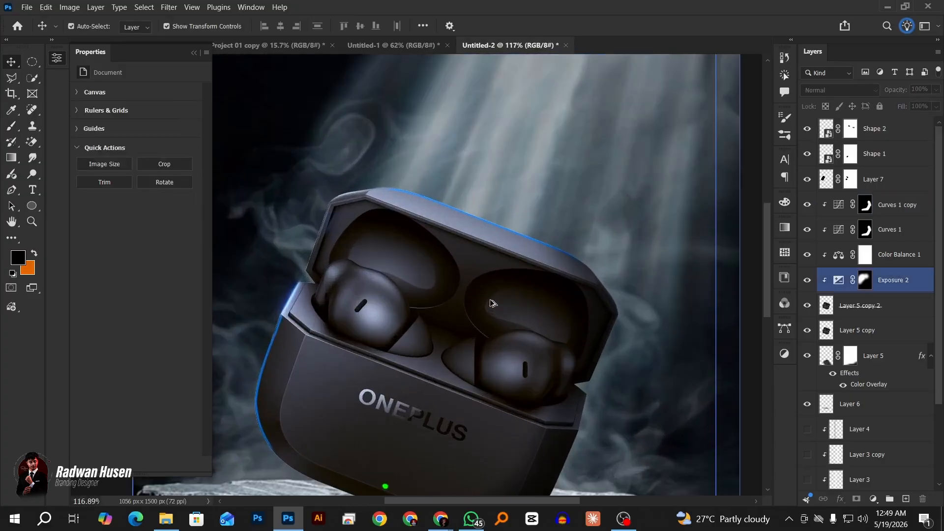
pyautogui.scroll(-8, 490, 301)
pyautogui.scroll(-2, 601, 421)
pyautogui.scroll(4, 443, 374)
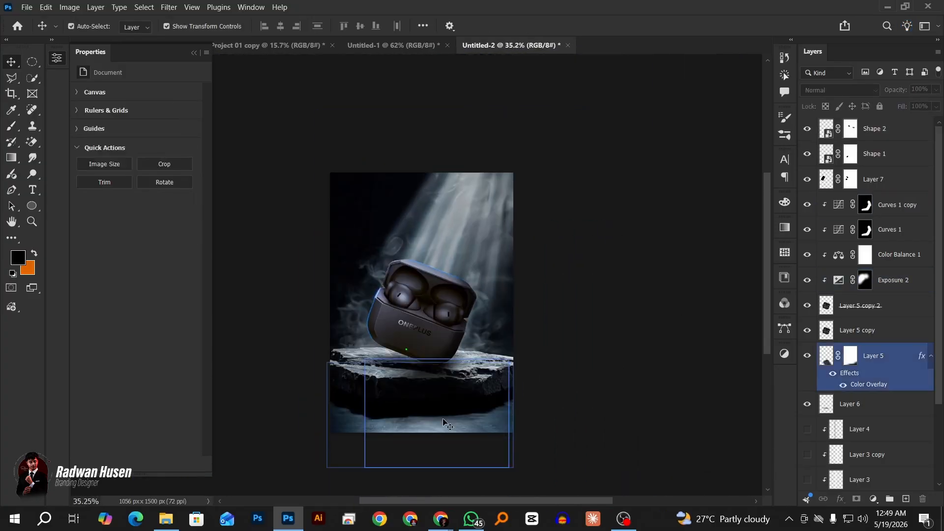
pyautogui.scroll(6, 354, 346)
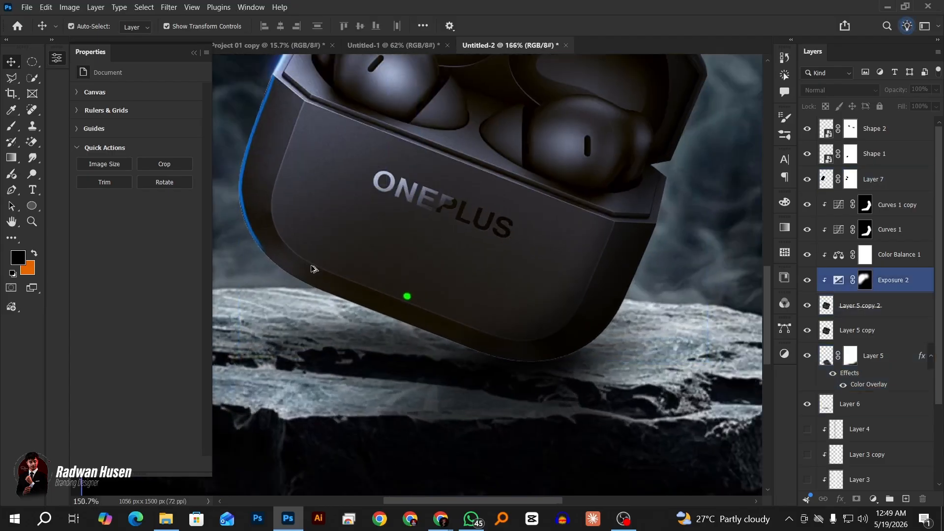
# Start a Pen path on the lower bevel line of the case's front face and curve it around the face's lower-left corner
pyautogui.scroll(-5, 312, 268)
pyautogui.scroll(3, 375, 252)
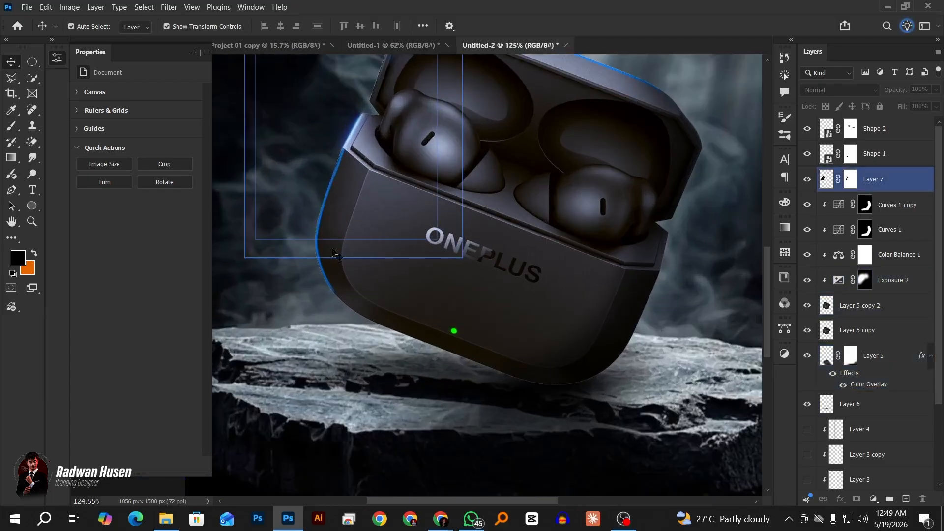
pyautogui.scroll(2, 364, 273)
pyautogui.scroll(1, 704, 305)
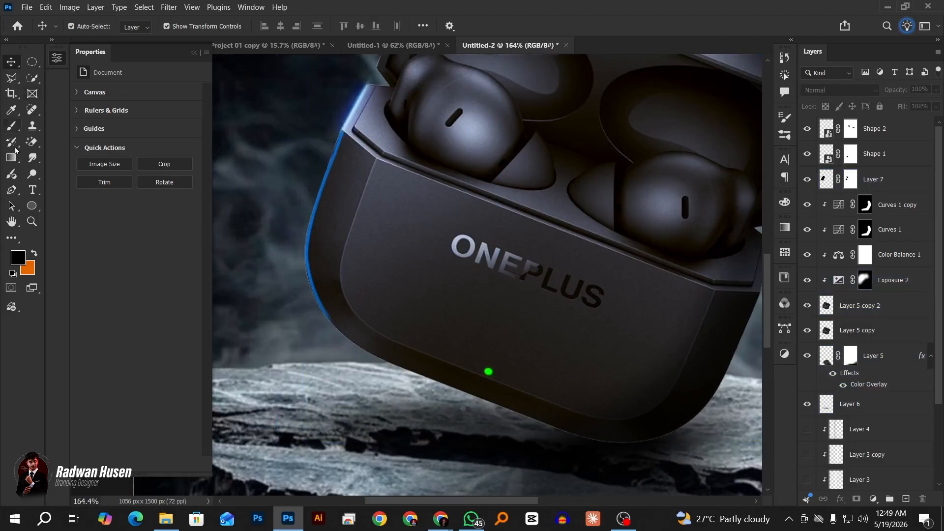
pyautogui.click(11, 191)
pyautogui.scroll(2, 428, 379)
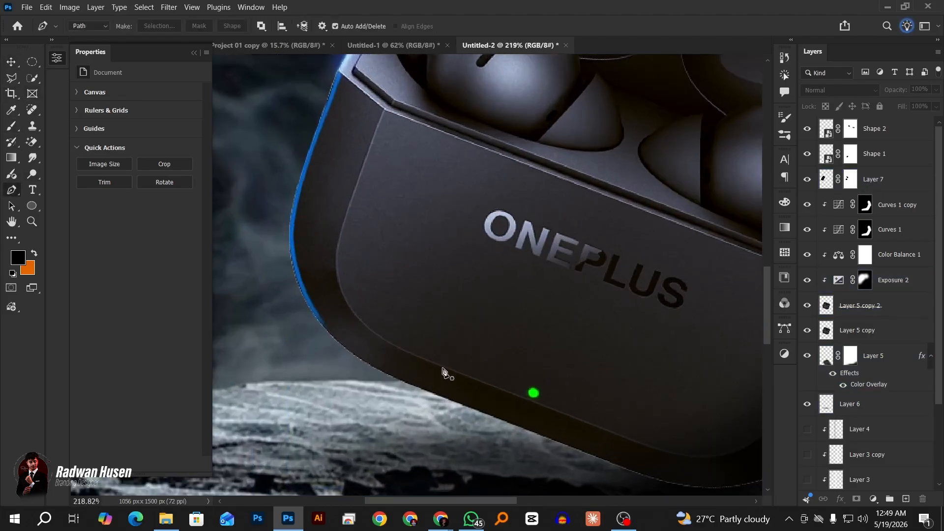
pyautogui.click(444, 367)
pyautogui.moveTo(338, 279); pyautogui.dragTo(317, 215)
pyautogui.hotkey('ctrl', 'z')
pyautogui.moveTo(343, 296); pyautogui.dragTo(323, 251)
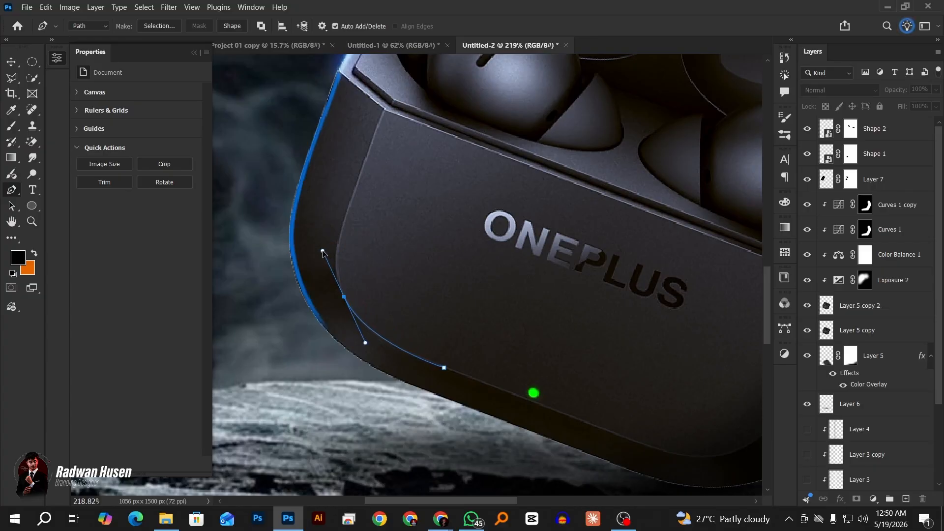
# Continue the path up the front face's left bevel line to its upper corner and close it at the starting point
pyautogui.click(344, 297)
pyautogui.moveTo(344, 220); pyautogui.dragTo(361, 183)
pyautogui.keyDown('alt'); pyautogui.click(344, 220); pyautogui.keyUp('alt')
pyautogui.keyDown('alt'); pyautogui.click(385, 109); pyautogui.keyUp('alt')
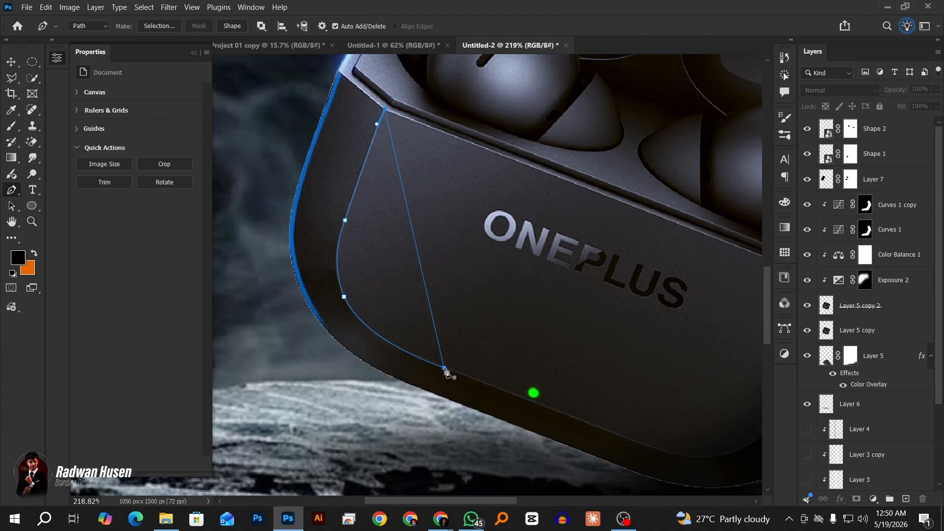
pyautogui.click(445, 368)
# Convert the closed path into a shape layer and set its Fill to 0%
pyautogui.scroll(-6, 326, 282)
pyautogui.moveTo(327, 287); pyautogui.dragTo(298, 316)
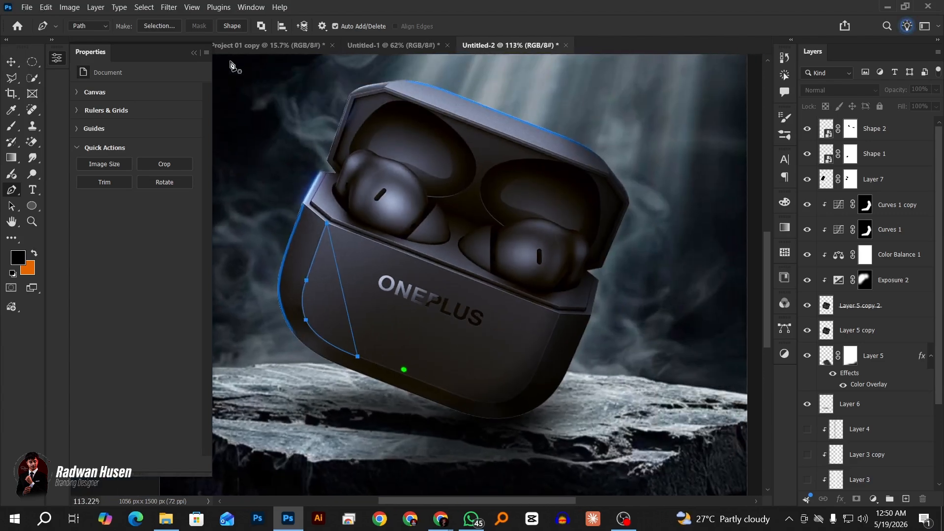
pyautogui.click(232, 26)
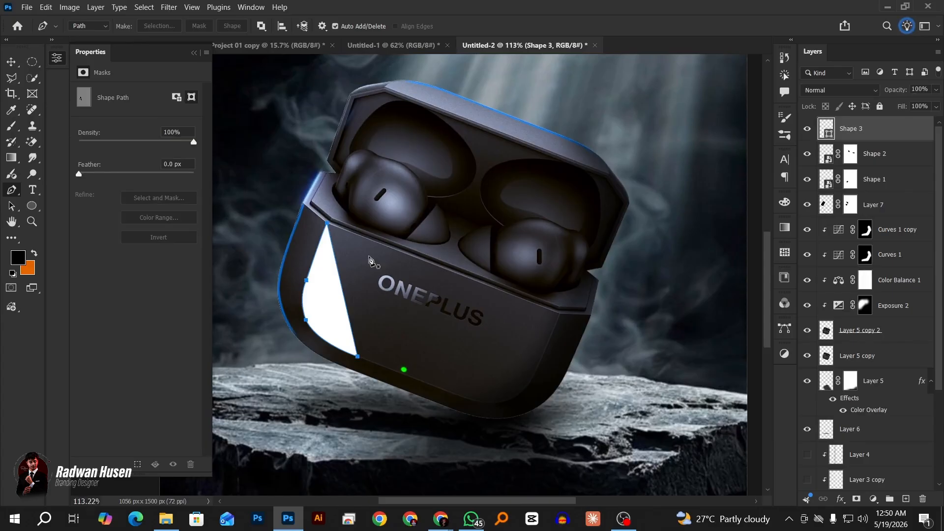
pyautogui.click(937, 108)
pyautogui.moveTo(851, 122); pyautogui.dragTo(842, 130)
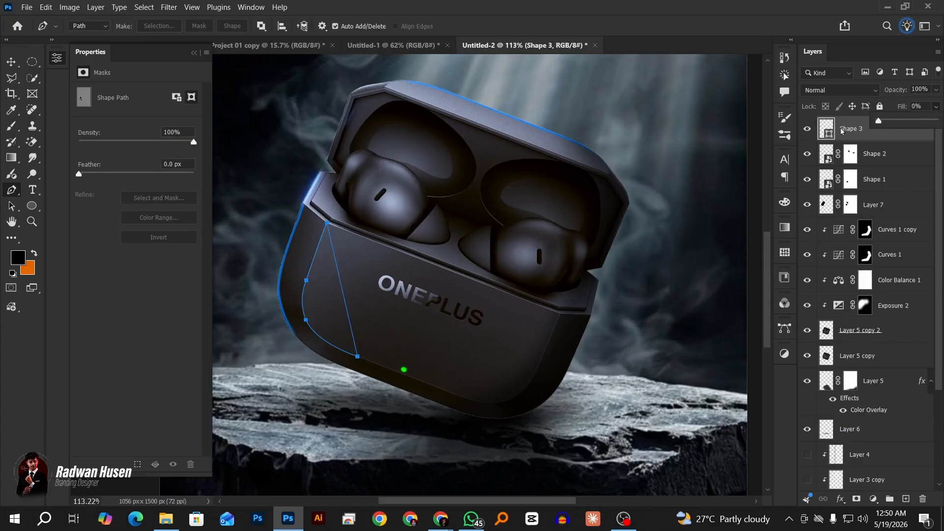
pyautogui.click(935, 106)
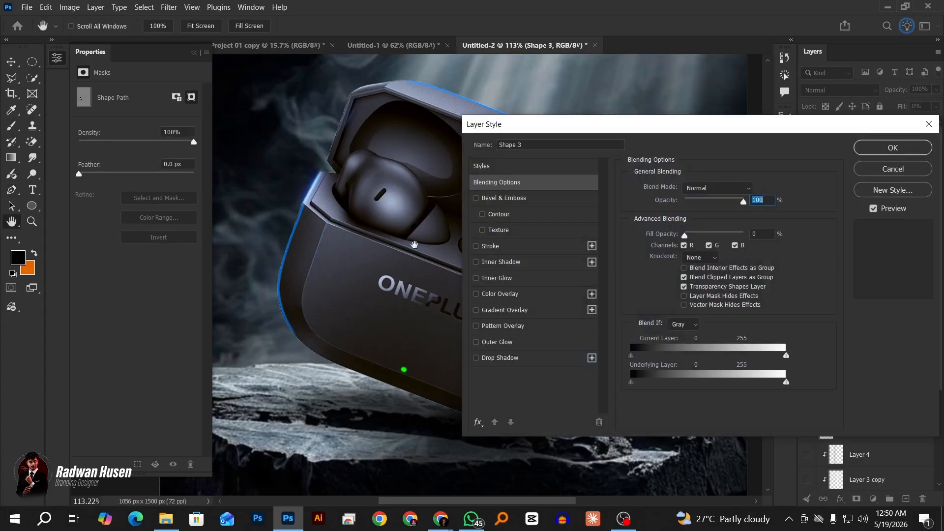
# Give Shape 3 a blue Bevel & Emboss with depth 584%, size 4 px and angle 179°, and convert it to a smart object
pyautogui.click(497, 199)
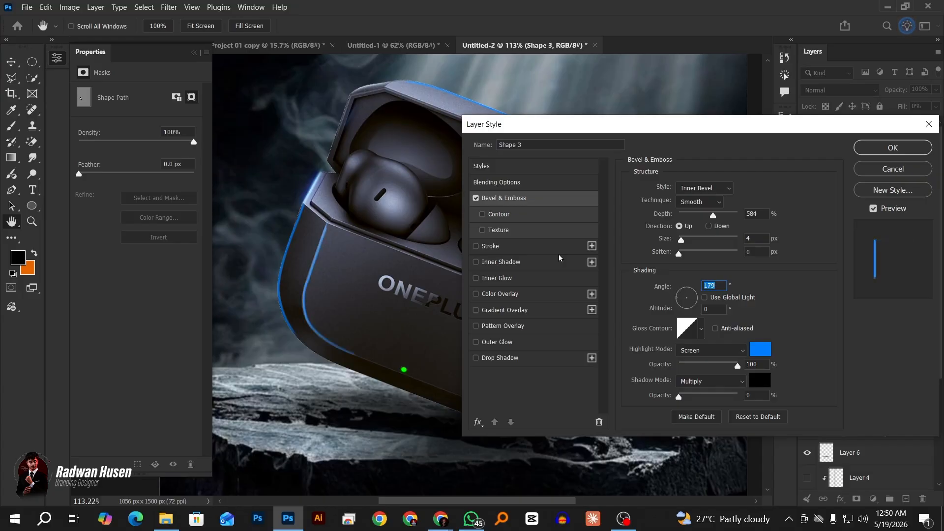
pyautogui.click(892, 148)
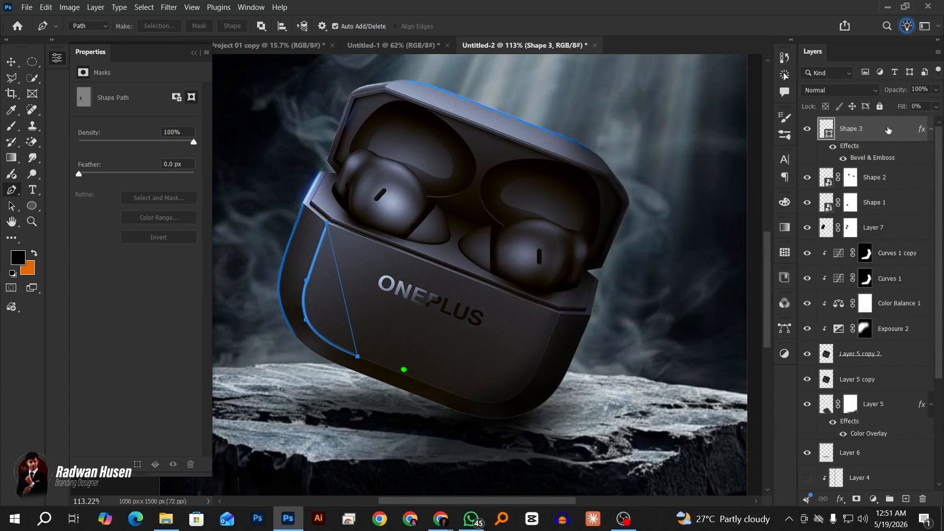
pyautogui.rightClick(888, 130)
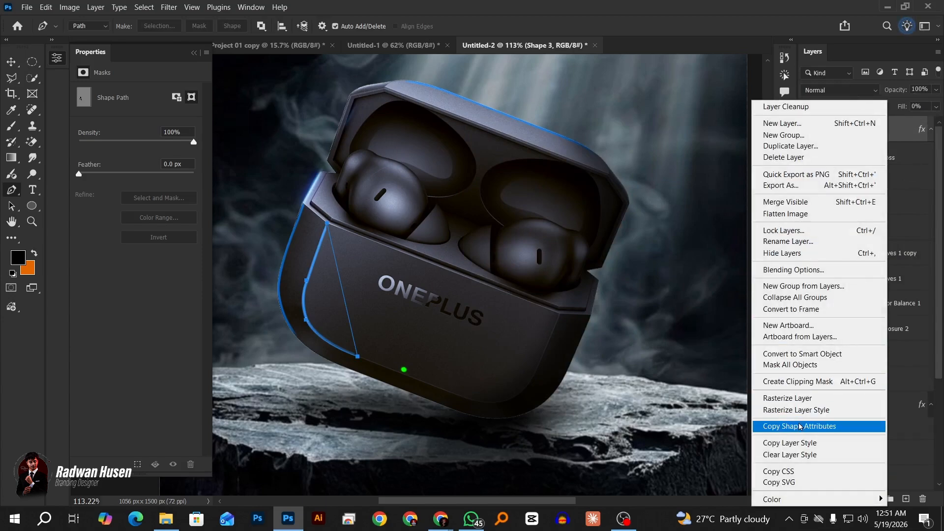
pyautogui.click(786, 356)
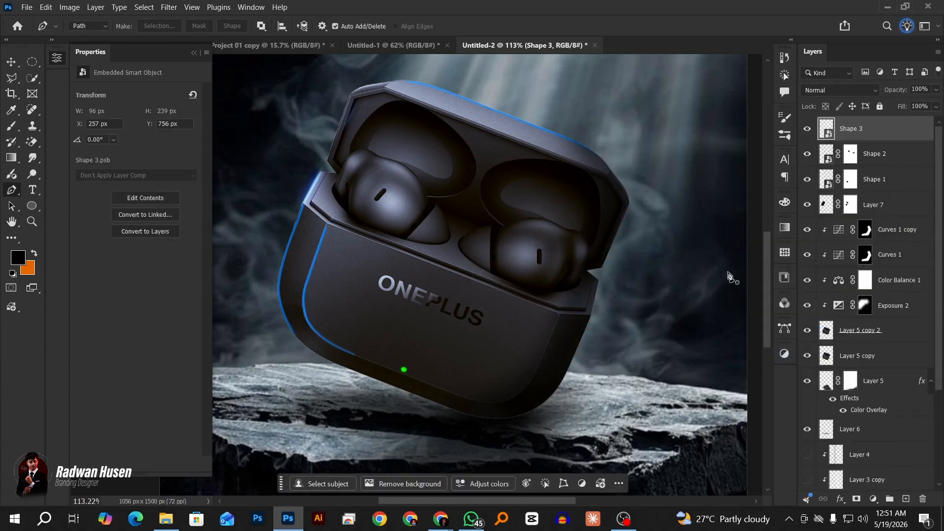
# Set the Shape 3 smart object's blend mode to Color and check the blue line on the case closely
pyautogui.click(823, 91)
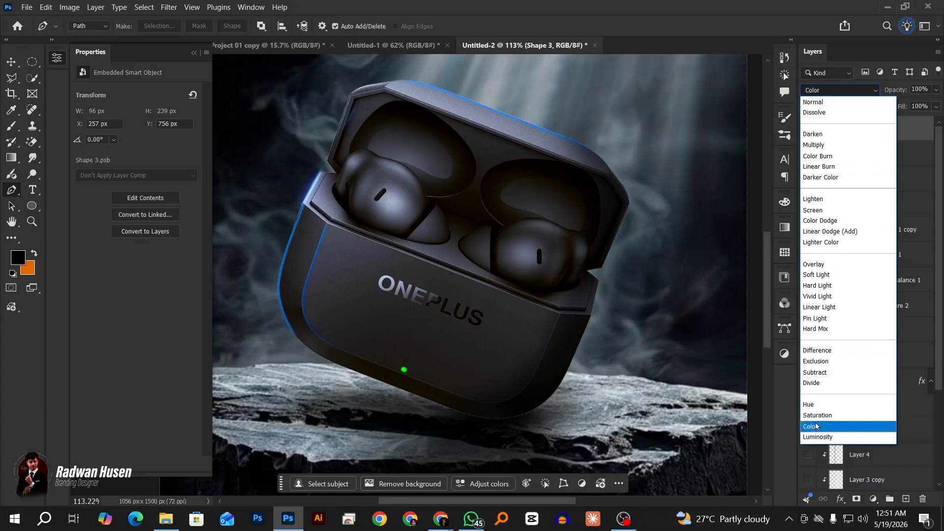
pyautogui.click(811, 426)
pyautogui.scroll(-2, 354, 369)
pyautogui.scroll(3, 354, 369)
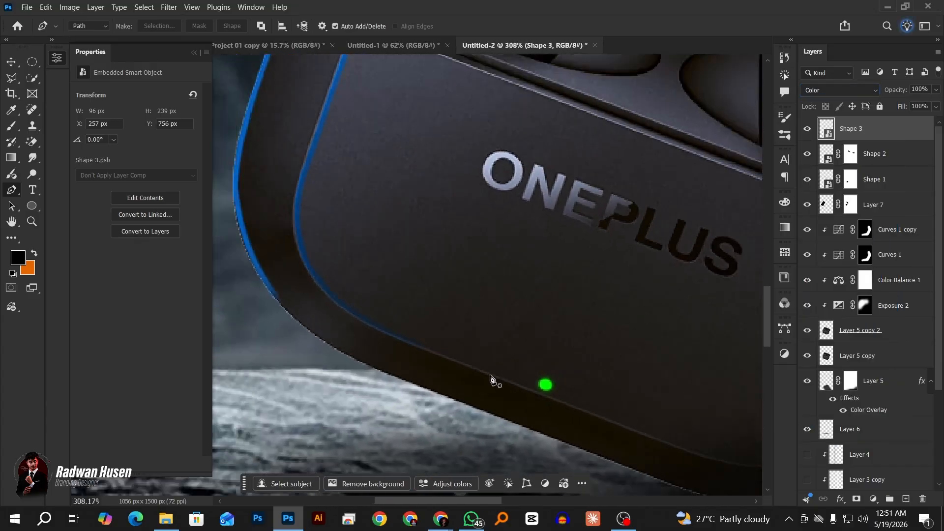
pyautogui.scroll(-1, 491, 381)
pyautogui.scroll(3, 379, 299)
pyautogui.scroll(-1, 370, 295)
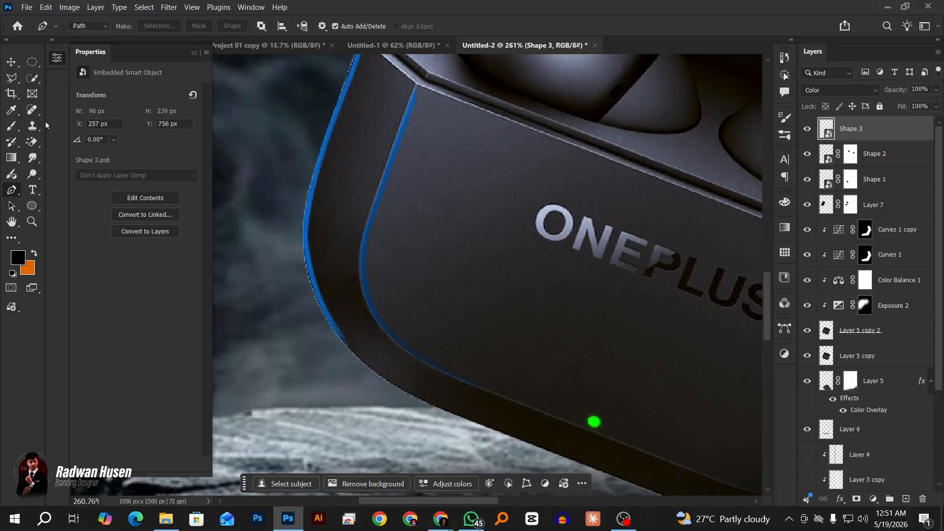
# Examine the new blue inner rim on the case and the overall lighting of the whole poster, leaving all layers deselected
pyautogui.click(12, 61)
pyautogui.click(580, 321)
pyautogui.scroll(-1, 346, 350)
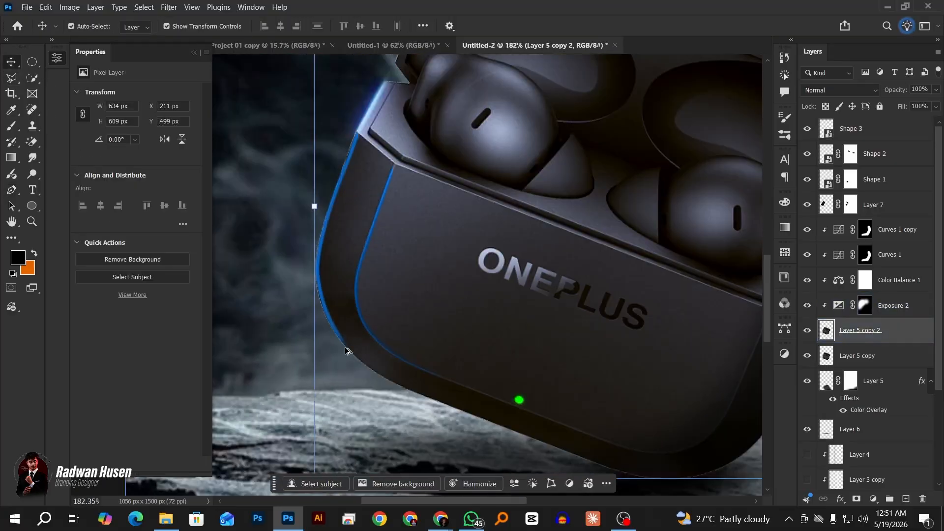
pyautogui.scroll(-3, 345, 350)
pyautogui.click(681, 302)
pyautogui.scroll(-1, 590, 363)
pyautogui.moveTo(597, 344); pyautogui.dragTo(549, 315)
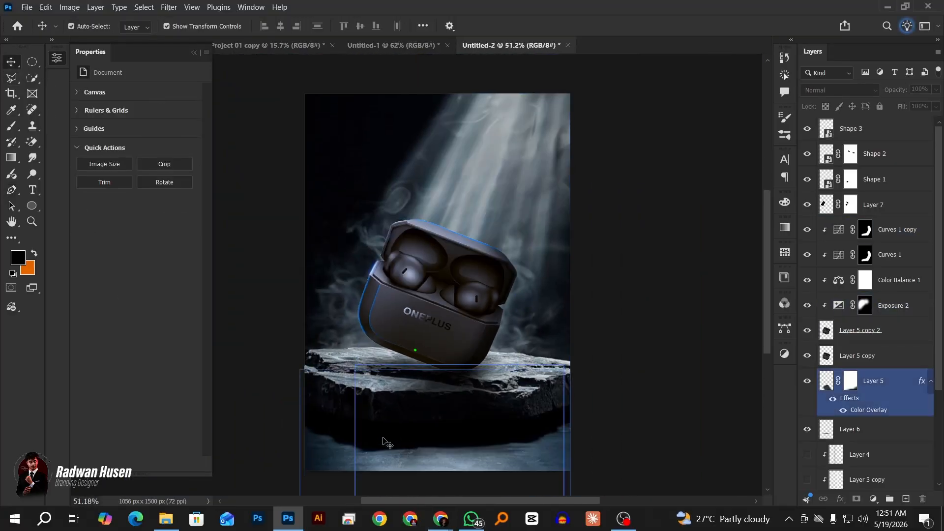
pyautogui.scroll(-1, 512, 408)
pyautogui.scroll(-1, 512, 408)
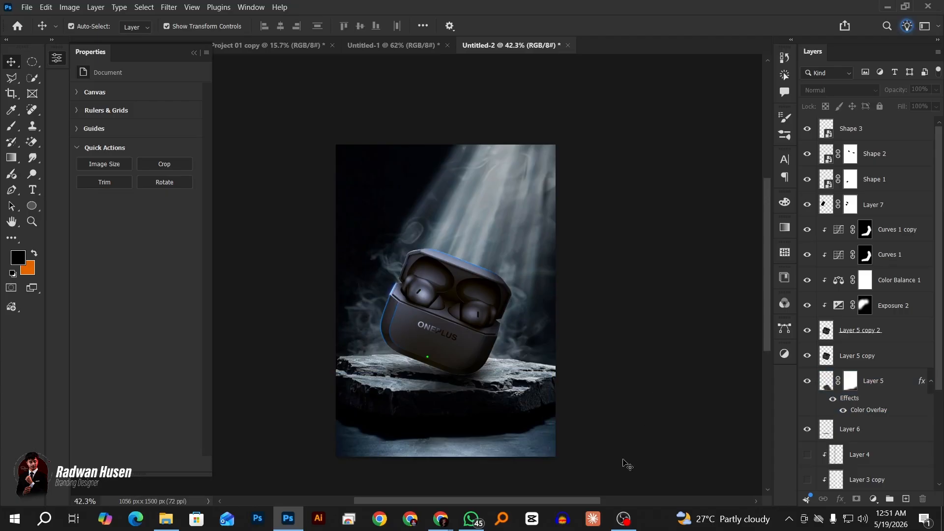
pyautogui.scroll(1, 622, 460)
pyautogui.hscroll(1, 437, 427)
pyautogui.click(437, 428)
pyautogui.scroll(2, 437, 427)
pyautogui.scroll(-2, 437, 428)
pyautogui.click(689, 376)
# Convert the rock-podium background, Layer 1, to a smart object and deselect it
pyautogui.scroll(-1, 690, 376)
pyautogui.scroll(-3, 851, 432)
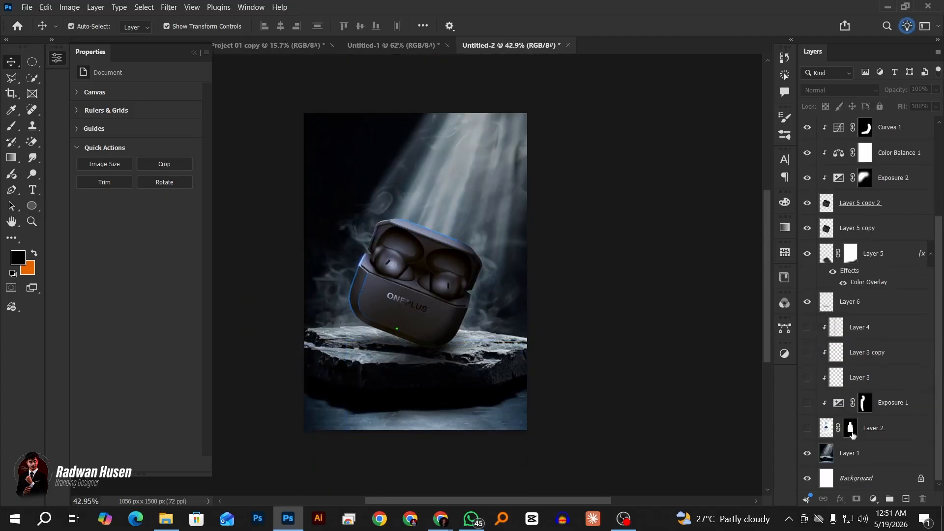
pyautogui.click(857, 453)
pyautogui.rightClick(858, 453)
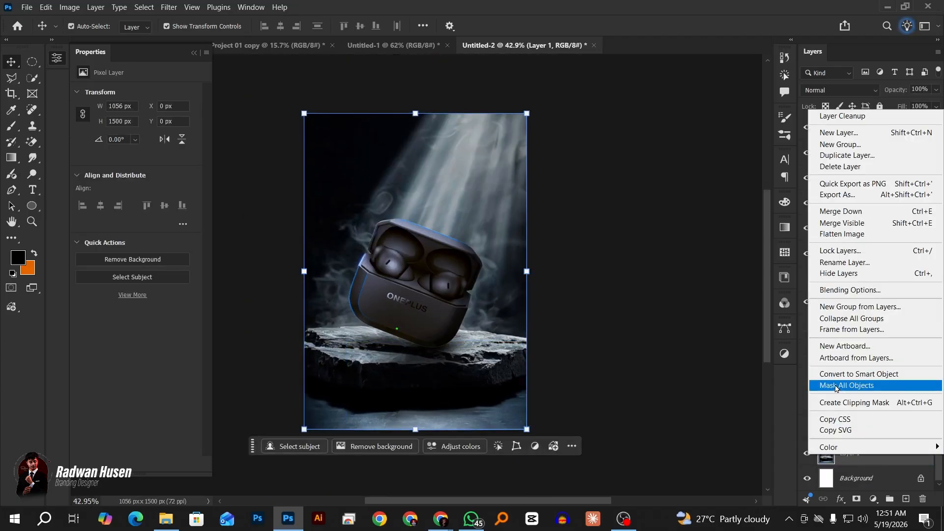
pyautogui.click(835, 374)
pyautogui.click(681, 339)
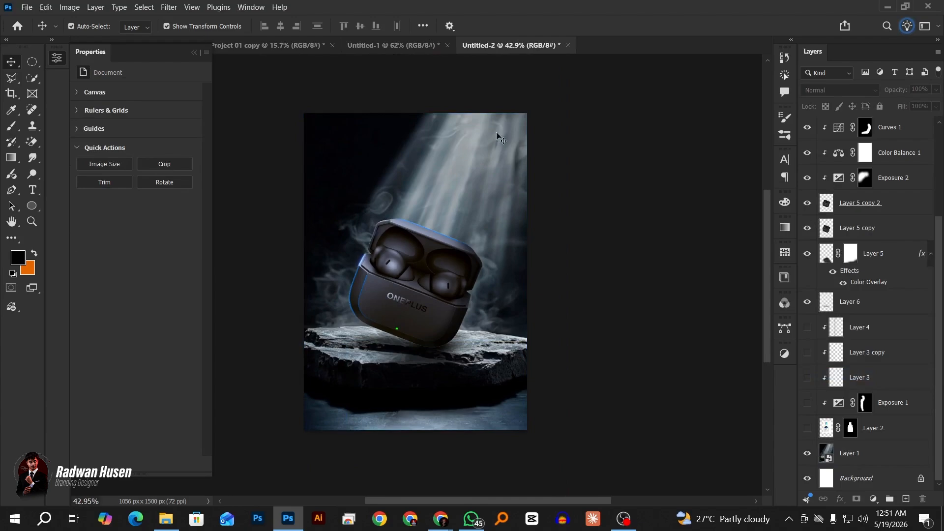
# Compare the earbuds poster with the Whisky Smoke perfume poster in Project 01 copy, widening the canvas area and returning to Untitled-2
pyautogui.click(392, 46)
pyautogui.click(284, 45)
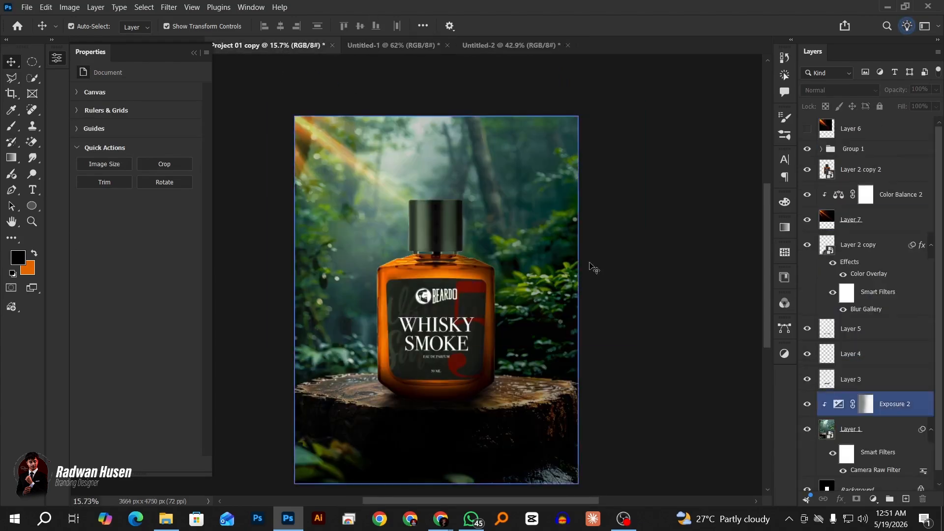
pyautogui.click(502, 45)
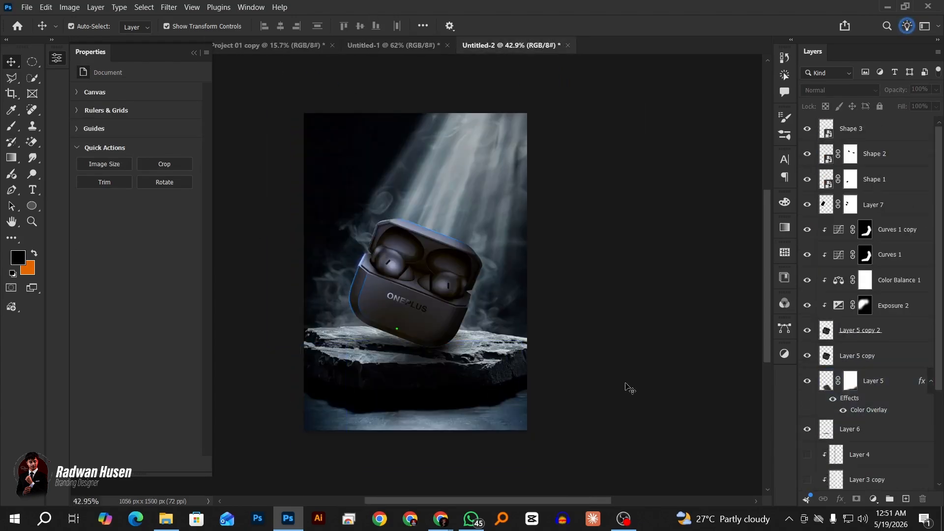
pyautogui.click(206, 52)
pyautogui.click(223, 47)
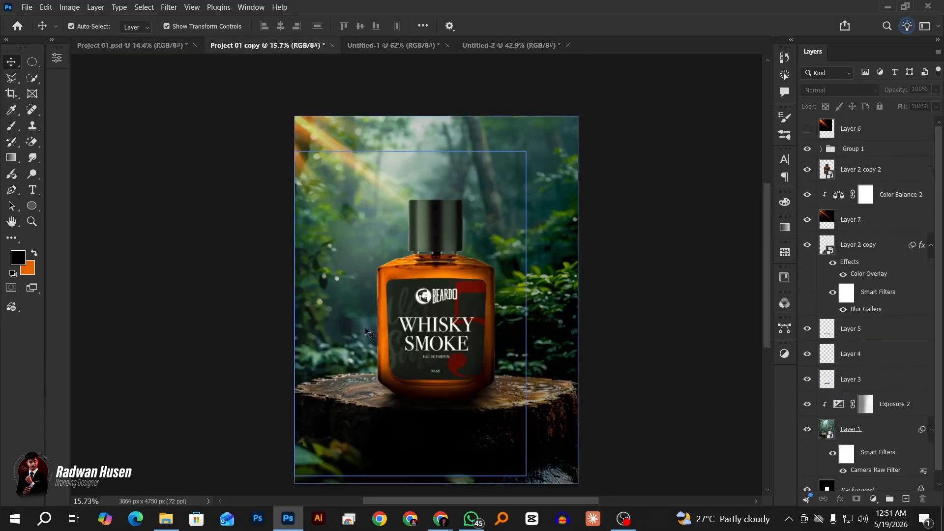
pyautogui.scroll(-2, 563, 298)
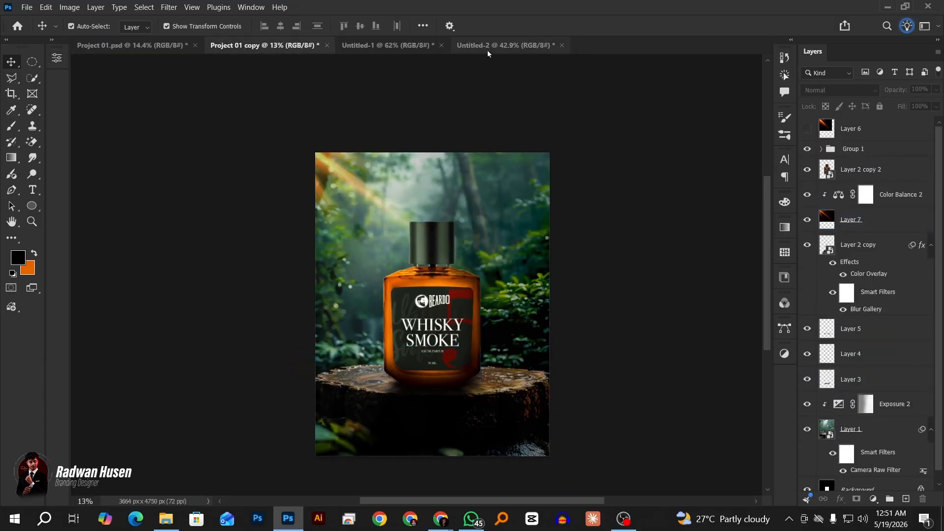
pyautogui.click(496, 45)
pyautogui.scroll(5, 445, 393)
pyautogui.scroll(-5, 496, 421)
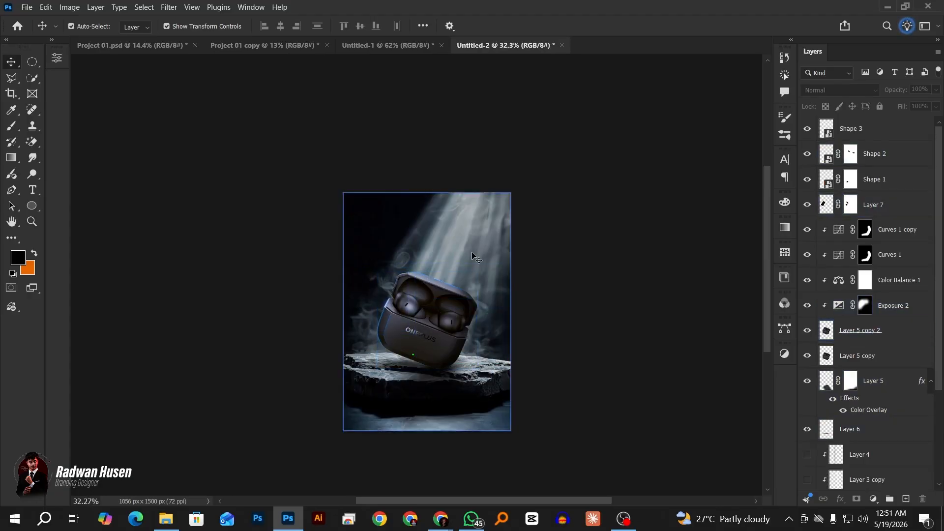
# Apply the Camera Raw Filter to Layer 1 with Exposure -0.35, Contrast +1, Highlights -18, Shadows -18 and Whites +1
pyautogui.scroll(-4, 855, 405)
pyautogui.click(870, 479)
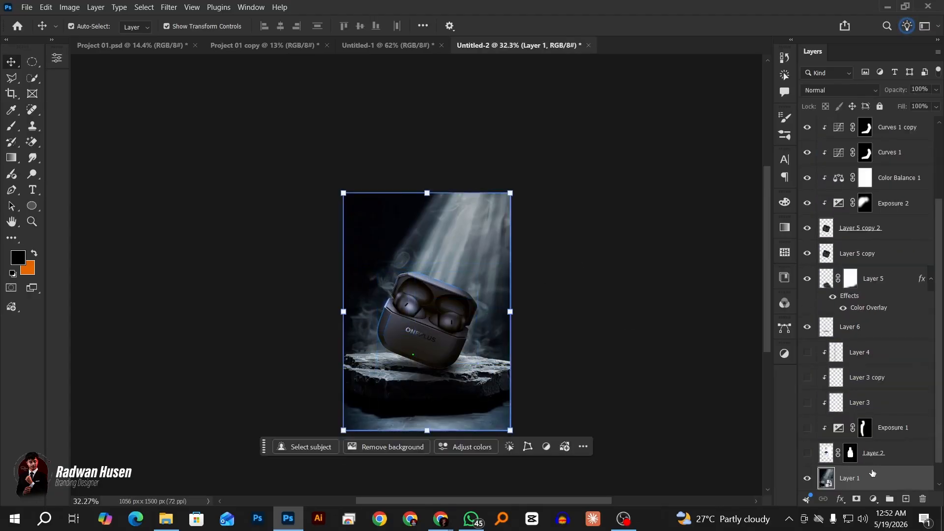
pyautogui.scroll(-1, 873, 465)
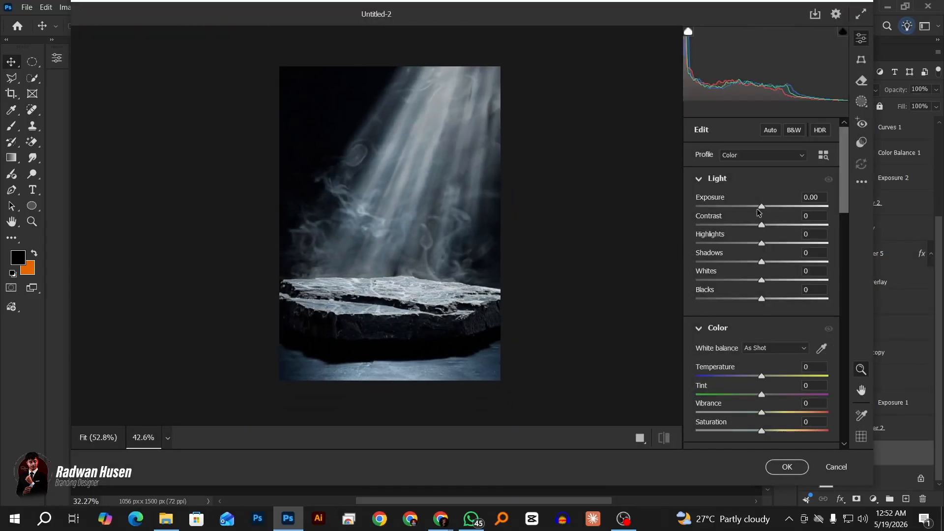
pyautogui.moveTo(762, 206); pyautogui.dragTo(751, 207)
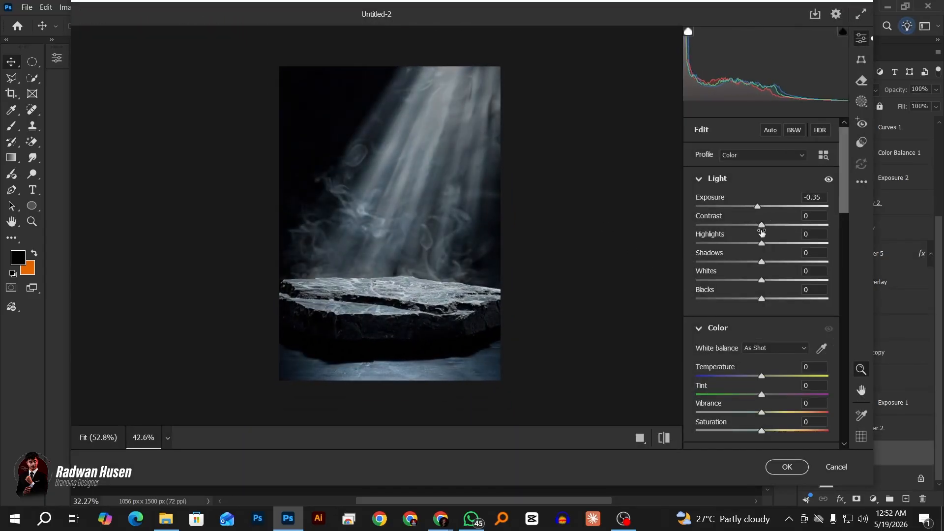
pyautogui.moveTo(761, 232); pyautogui.dragTo(755, 315)
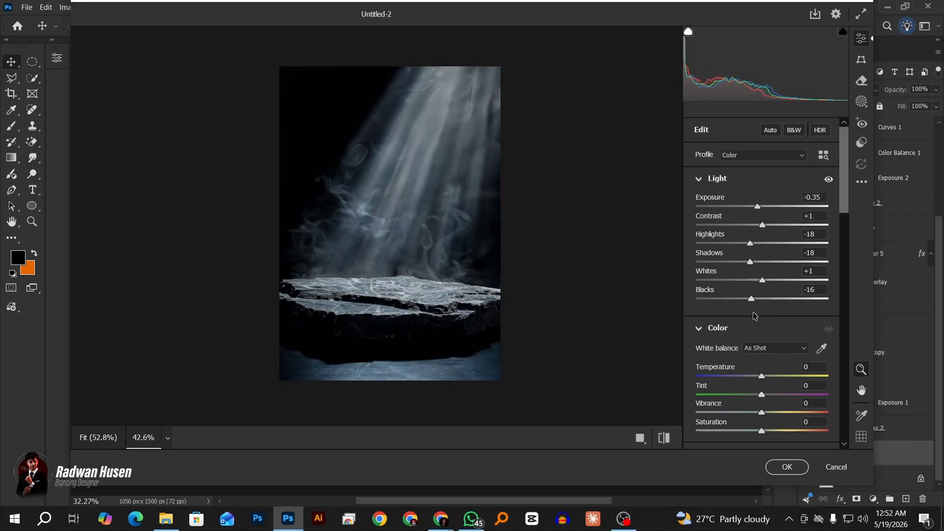
# Set the background's Blacks to +1, Temperature to -19, Vibrance to +16 and Saturation to +1
pyautogui.moveTo(765, 376); pyautogui.dragTo(771, 416)
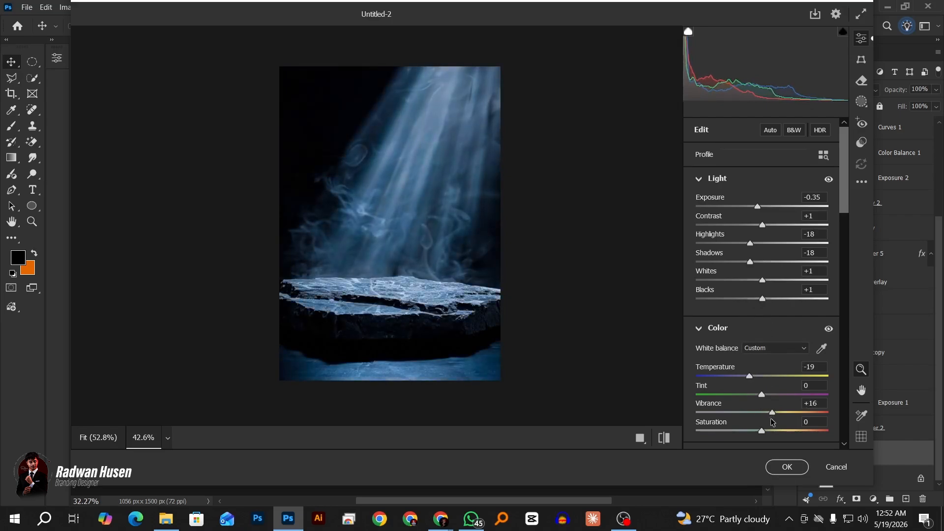
pyautogui.scroll(-3, 753, 401)
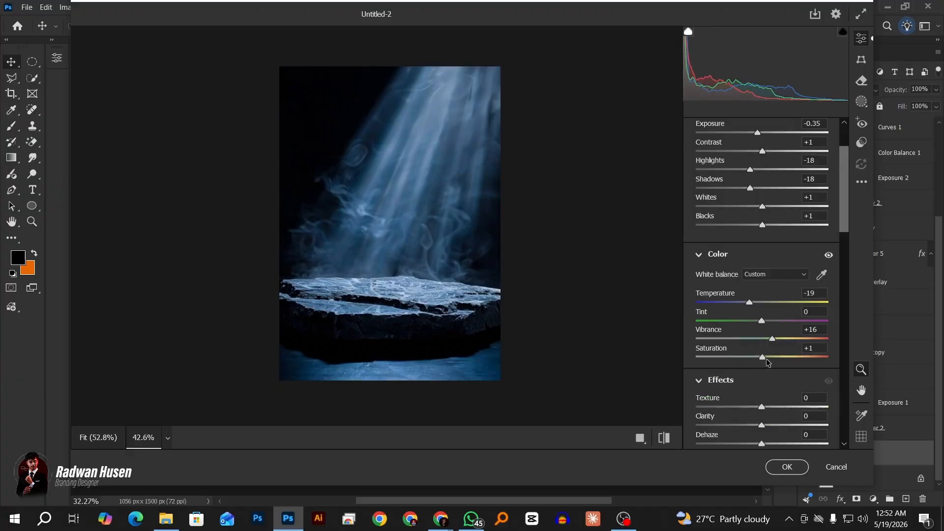
pyautogui.moveTo(765, 360); pyautogui.dragTo(768, 361)
# Set the background's Clarity to +13 and its curve to Highlights +5, Lights +2 and Shadows -12, and apply the Camera Raw grade
pyautogui.moveTo(761, 408); pyautogui.dragTo(770, 412)
pyautogui.scroll(-12, 770, 439)
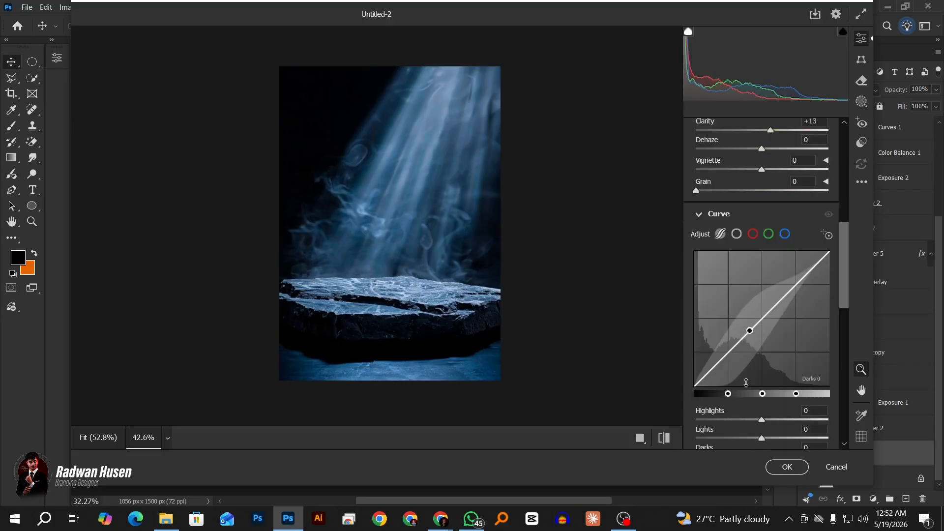
pyautogui.scroll(-3, 755, 367)
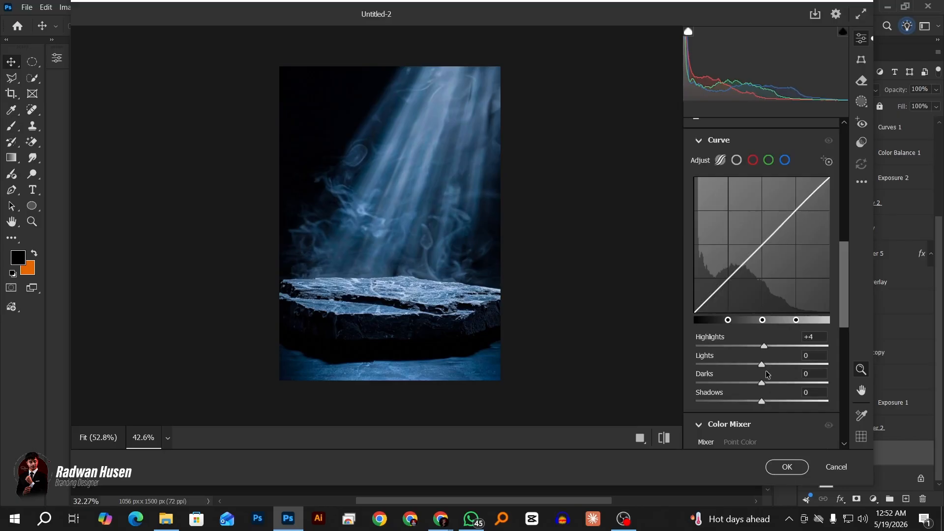
pyautogui.moveTo(761, 364)
pyautogui.mouseDown()
pyautogui.moveTo(747, 365)
pyautogui.moveTo(763, 364)
pyautogui.mouseUp()
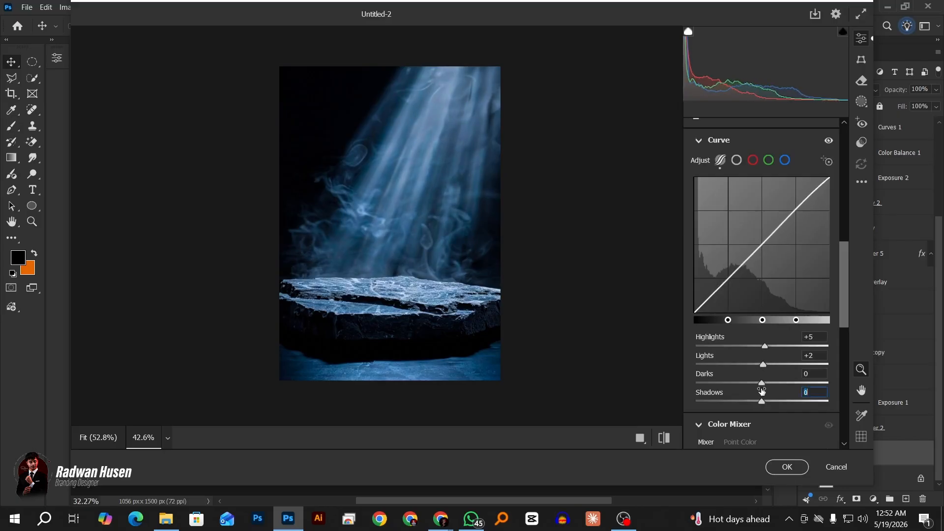
pyautogui.moveTo(761, 400); pyautogui.dragTo(748, 406)
pyautogui.scroll(-8, 749, 391)
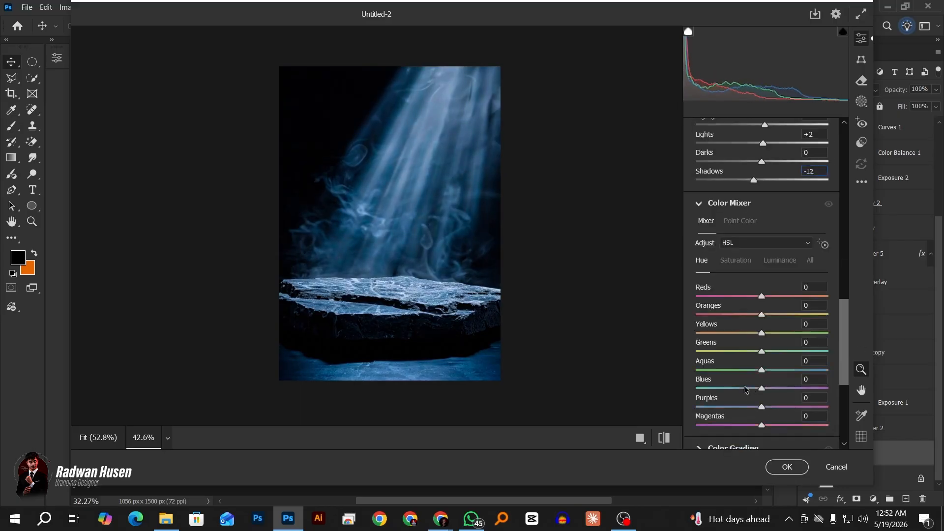
pyautogui.click(786, 467)
pyautogui.scroll(-2, 561, 380)
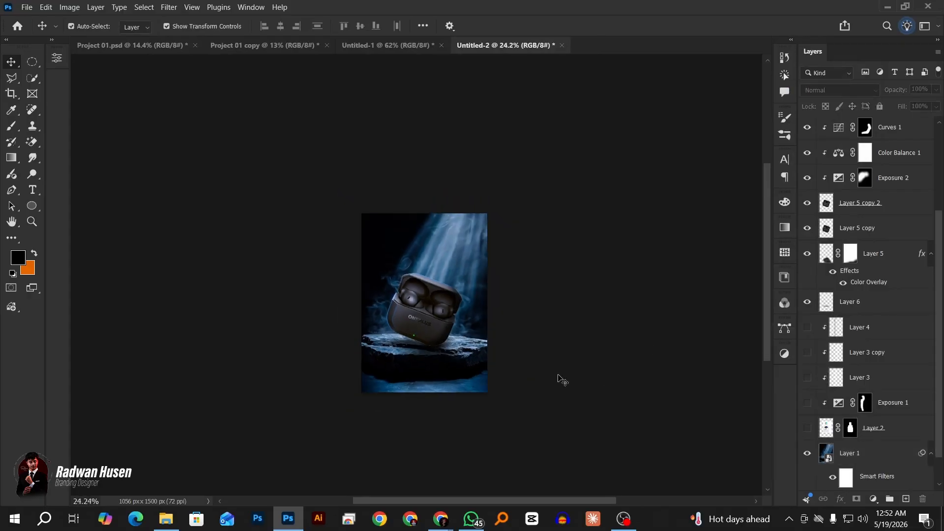
# Examine how the earbuds case, its contact shadow and the rock podium blend with the graded background
pyautogui.scroll(2, 417, 305)
pyautogui.keyDown('ctrl'); pyautogui.click(447, 384); pyautogui.keyUp('ctrl')
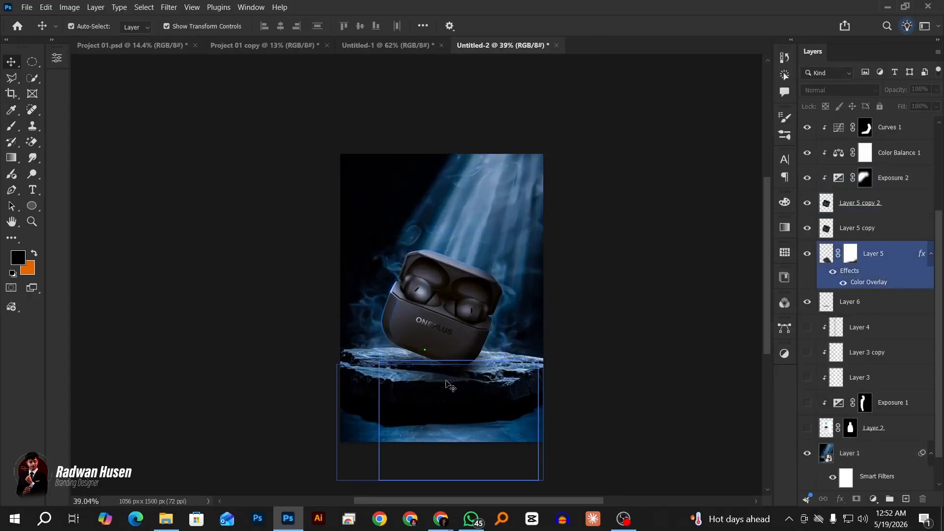
pyautogui.click(496, 424)
pyautogui.click(432, 314)
pyautogui.click(403, 299)
pyautogui.scroll(5, 399, 297)
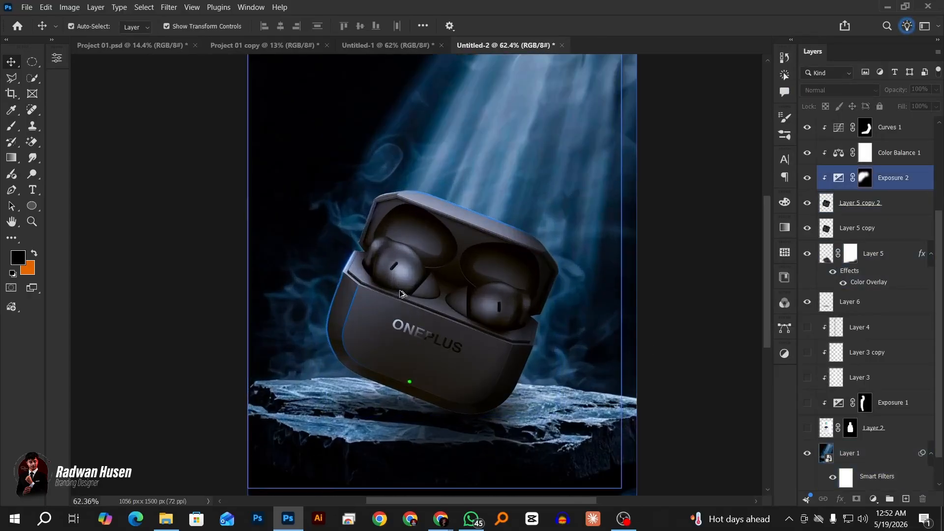
pyautogui.scroll(-1, 397, 303)
pyautogui.scroll(-2, 398, 302)
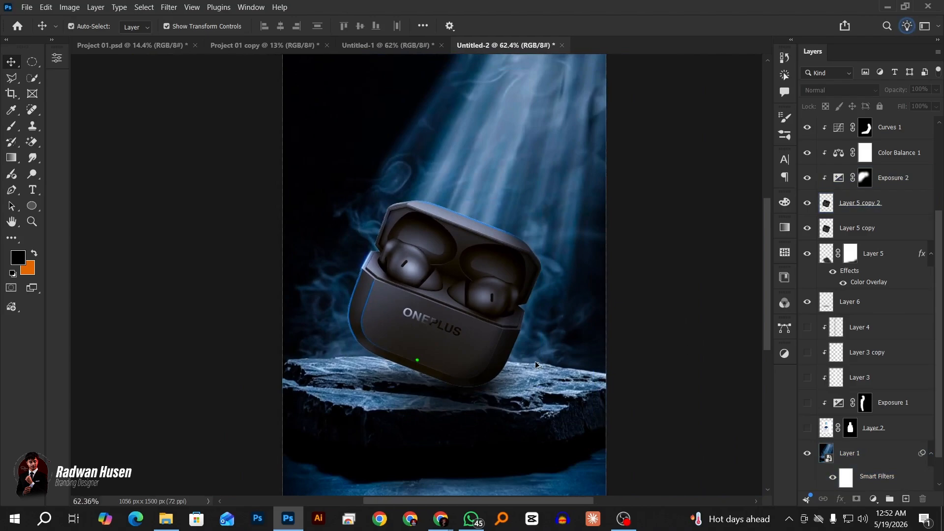
pyautogui.scroll(2, 408, 285)
pyautogui.click(406, 284)
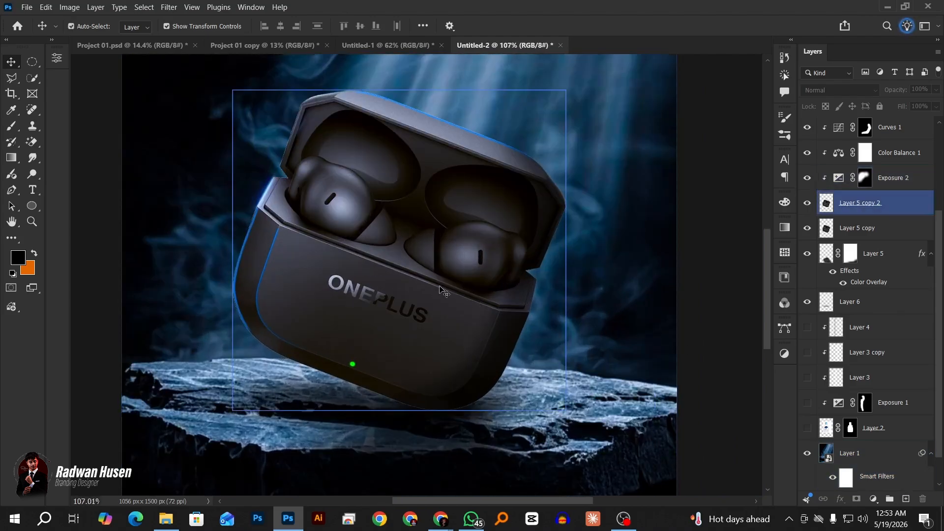
pyautogui.scroll(-1, 470, 330)
pyautogui.click(486, 380)
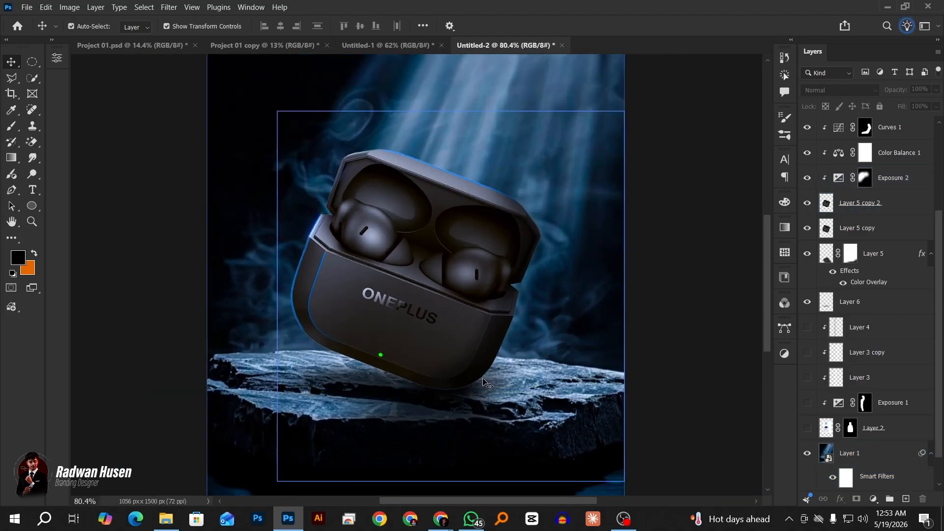
pyautogui.scroll(-3, 486, 383)
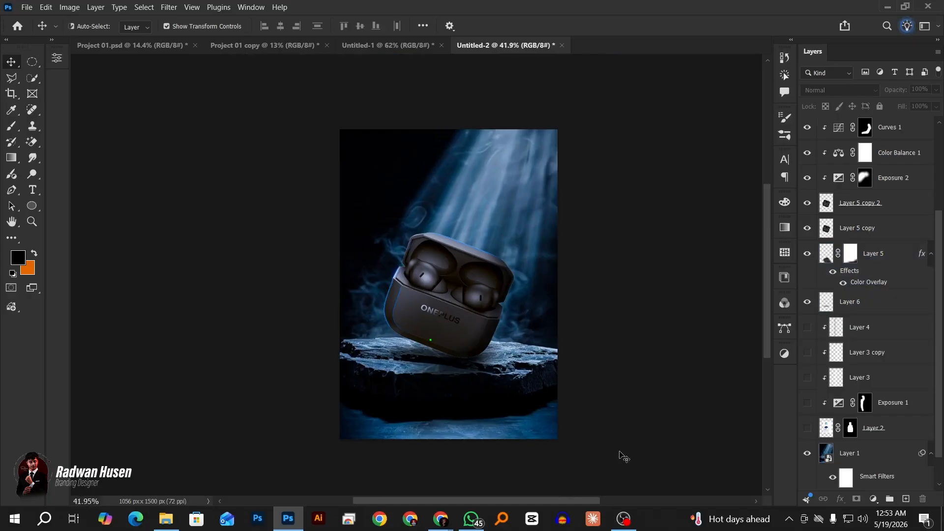
pyautogui.scroll(2, 462, 356)
pyautogui.scroll(-2, 511, 450)
pyautogui.keyDown('ctrl'); pyautogui.click(514, 451); pyautogui.keyUp('ctrl')
pyautogui.keyDown('ctrl'); pyautogui.click(517, 459); pyautogui.keyUp('ctrl')
pyautogui.scroll(-1, 518, 435)
pyautogui.scroll(-3, 495, 438)
pyautogui.scroll(3, 487, 379)
pyautogui.keyDown('ctrl'); pyautogui.click(487, 381); pyautogui.keyUp('ctrl')
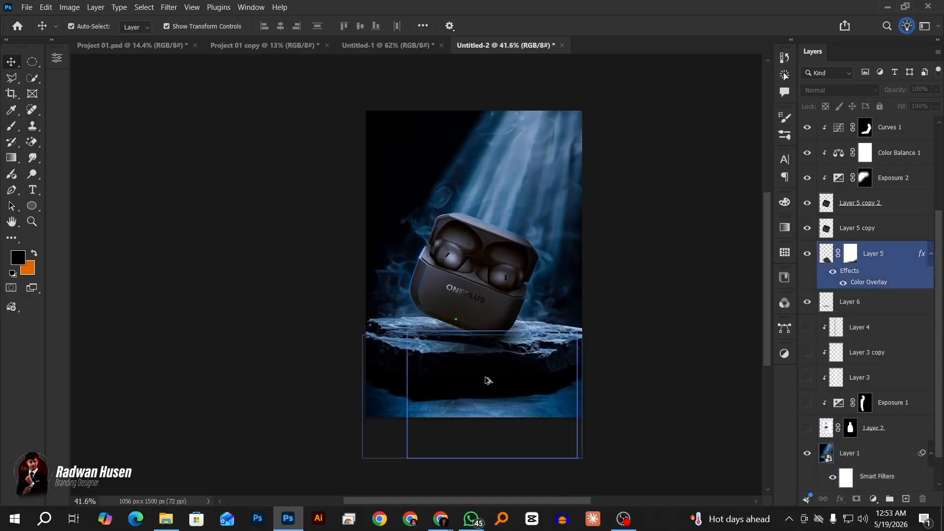
pyautogui.scroll(2, 486, 379)
pyautogui.click(555, 393)
pyautogui.click(624, 394)
pyautogui.scroll(-3, 467, 413)
pyautogui.keyDown('ctrl'); pyautogui.click(484, 430); pyautogui.keyUp('ctrl')
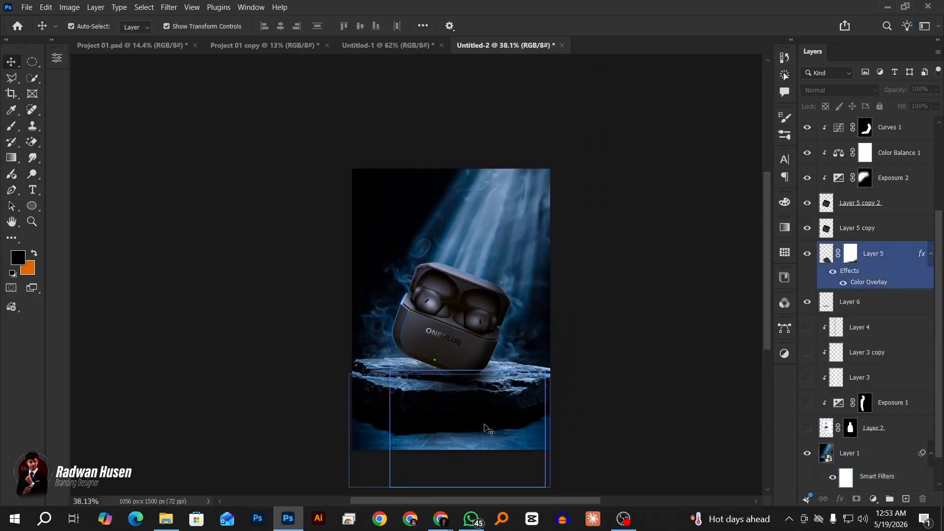
pyautogui.keyDown('ctrl'); pyautogui.click(214, 329); pyautogui.keyUp('ctrl')
pyautogui.keyDown('ctrl'); pyautogui.click(361, 383); pyautogui.keyUp('ctrl')
# Switch to Pinterest in the browser, open the Bluetooth speaker photo manipulation pin and browse the related product poster references
pyautogui.hotkey('alt', 'Tab')
pyautogui.scroll(-1, 317, 261)
pyautogui.scroll(-2, 317, 261)
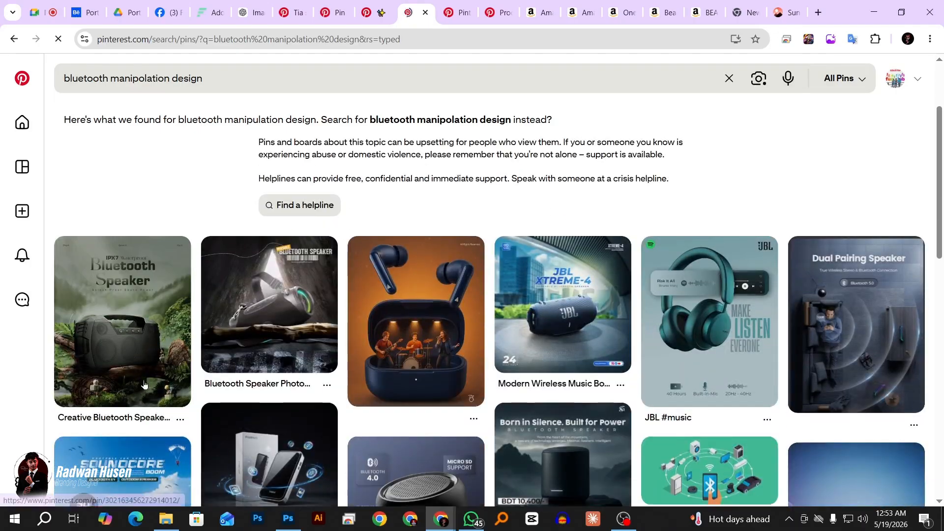
pyautogui.scroll(-1, 810, 356)
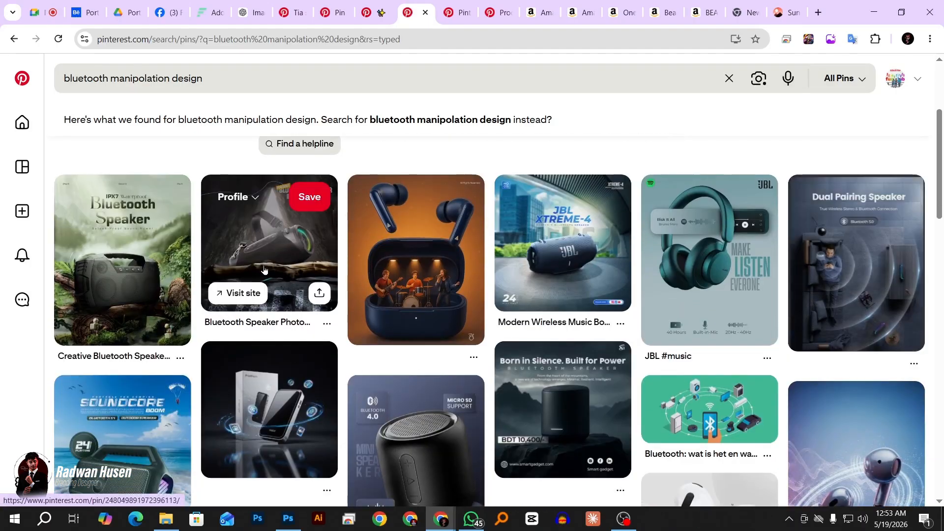
pyautogui.click(285, 264)
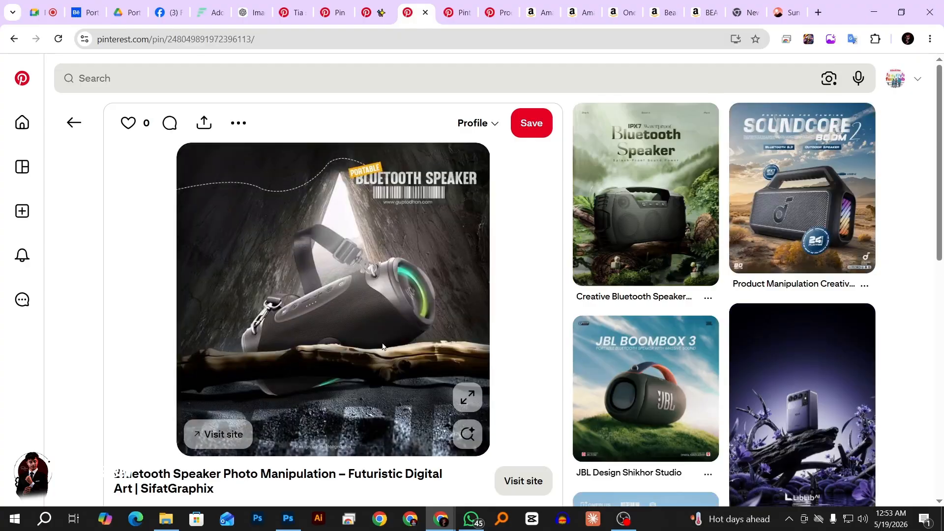
pyautogui.scroll(-8, 655, 279)
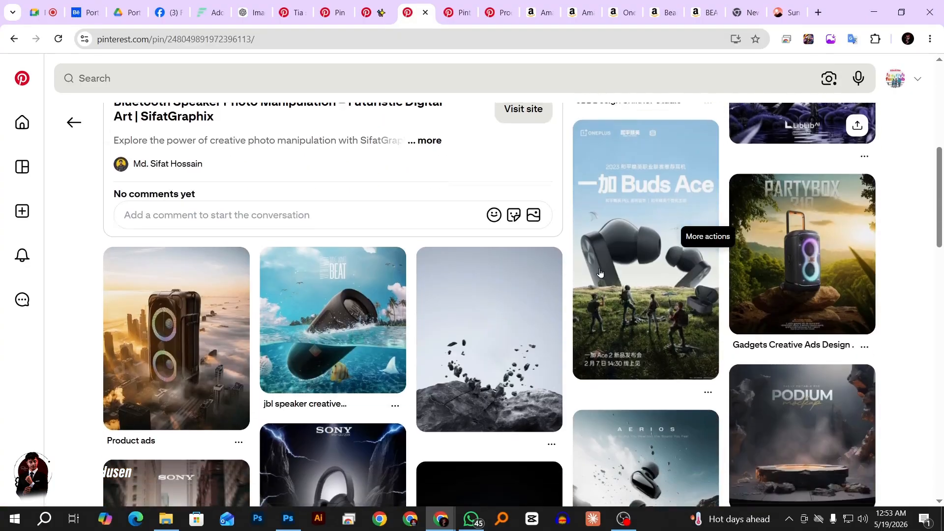
pyautogui.scroll(-6, 356, 317)
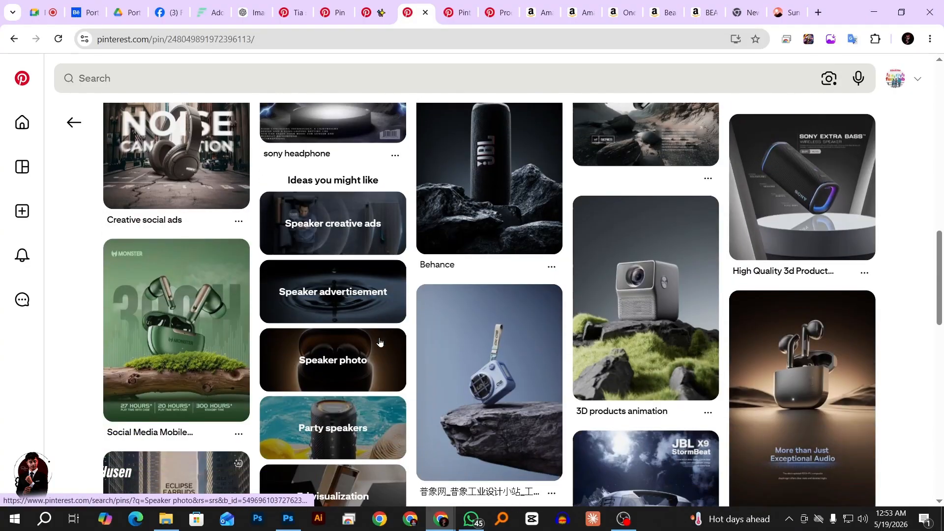
pyautogui.scroll(1, 793, 289)
pyautogui.scroll(-1, 351, 304)
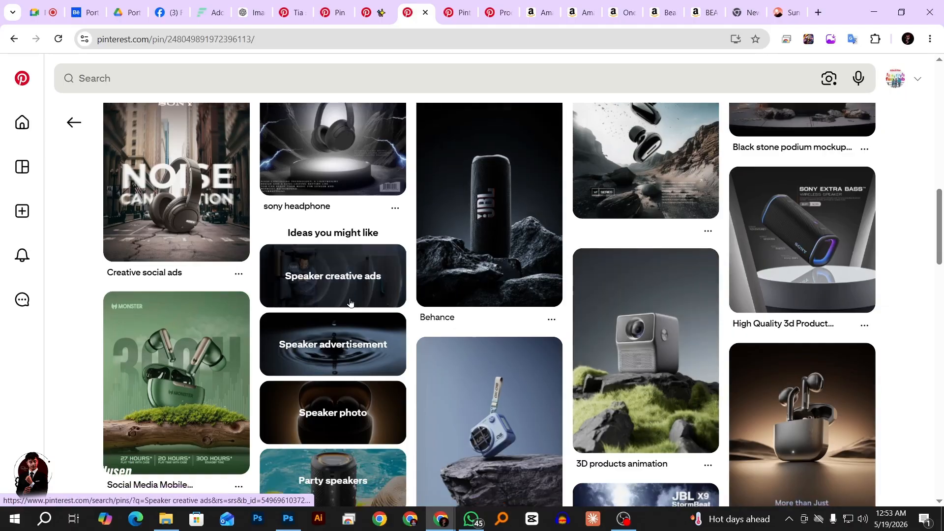
# Return to Photoshop and compare the lighting of the rock podium, the case's base and the floor at close and full view
pyautogui.click(288, 519)
pyautogui.scroll(3, 386, 350)
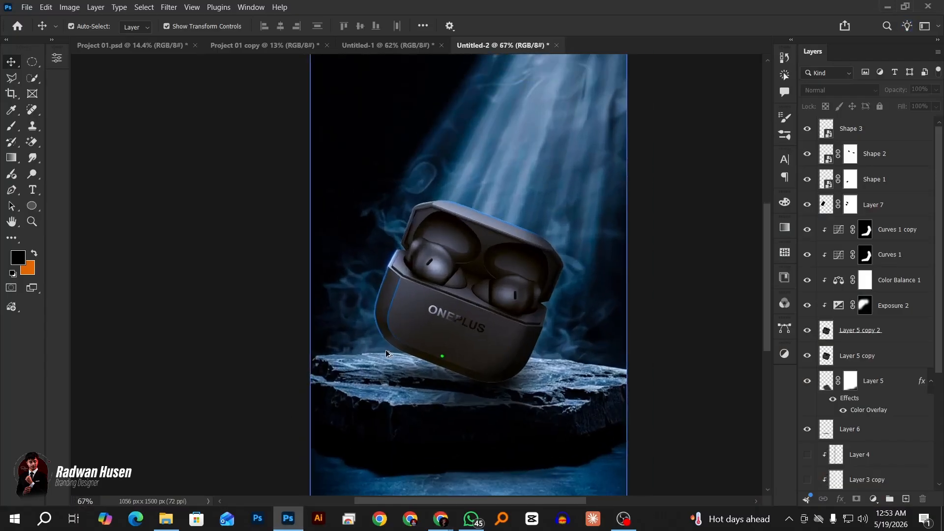
pyautogui.scroll(2, 442, 350)
pyautogui.scroll(-4, 543, 332)
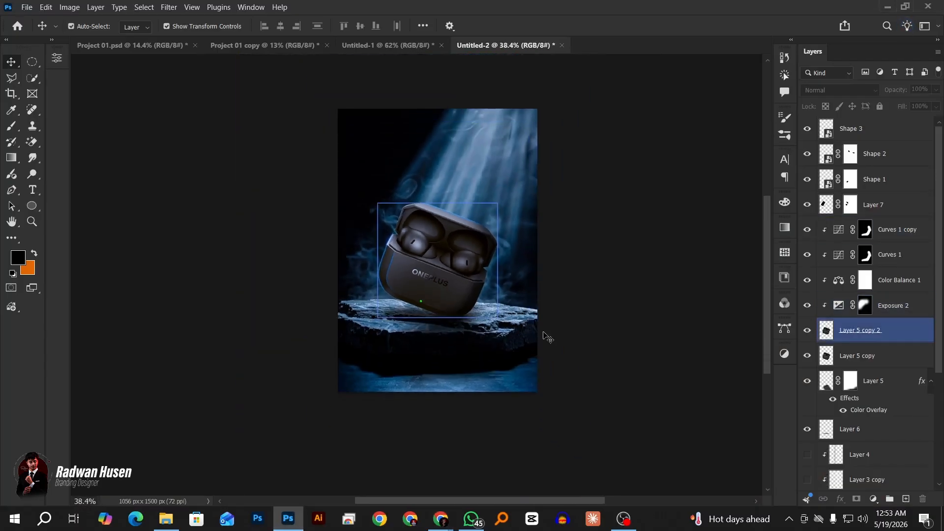
pyautogui.scroll(3, 468, 404)
pyautogui.scroll(-3, 446, 423)
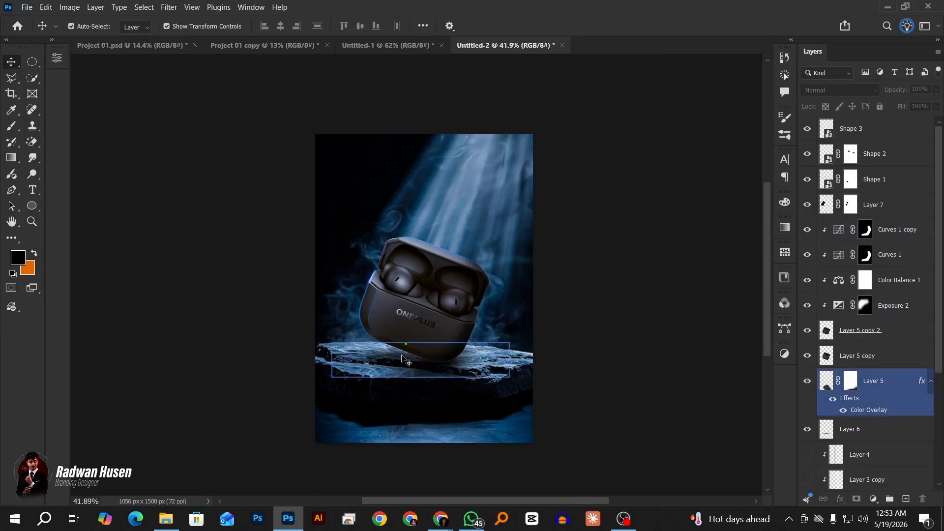
pyautogui.scroll(3, 344, 394)
pyautogui.scroll(2, 462, 369)
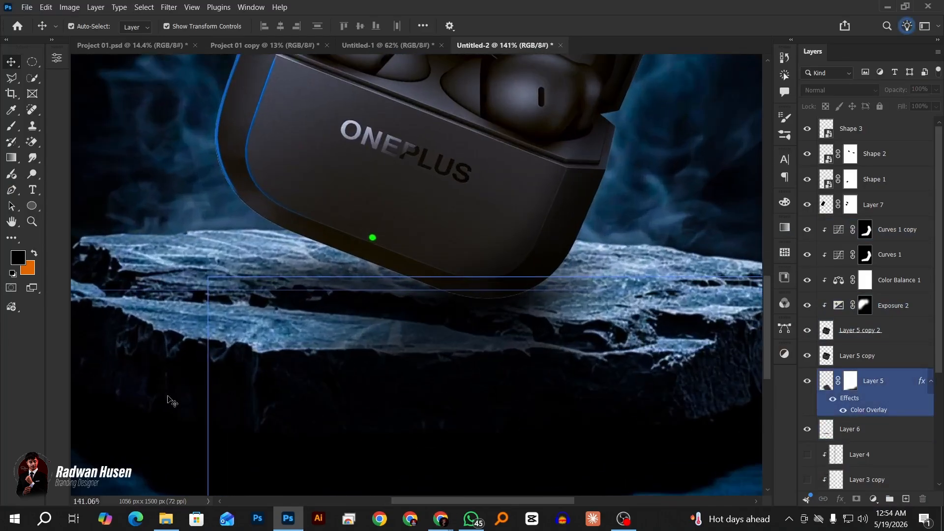
pyautogui.scroll(-4, 167, 400)
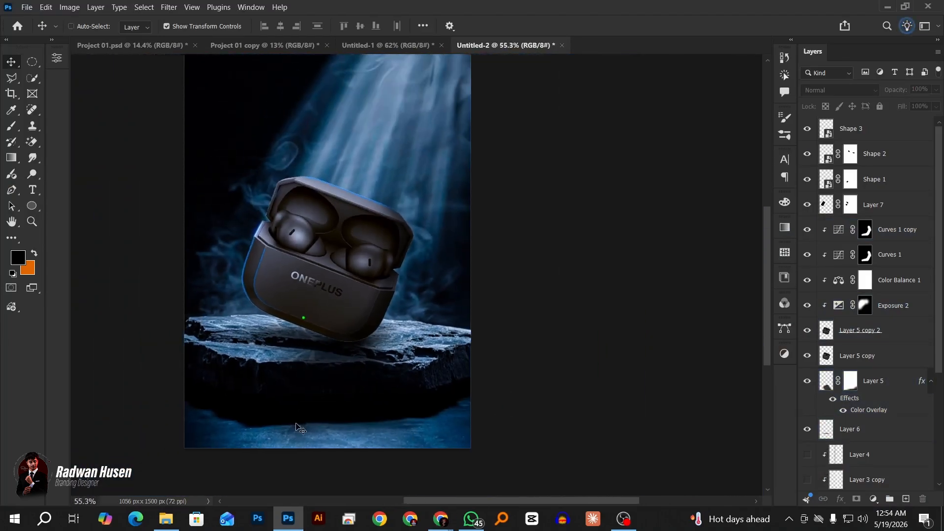
pyautogui.scroll(1, 296, 427)
pyautogui.scroll(-3, 820, 450)
# Duplicate Layer 1 and select the whole rock podium on the copy with the Quick Selection tool
pyautogui.click(874, 424)
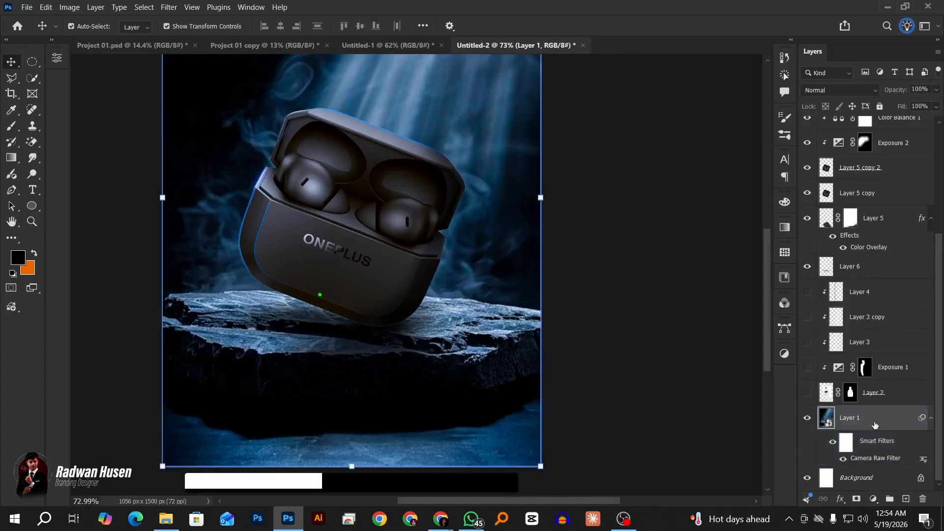
pyautogui.hotkey('ctrl', 'j')
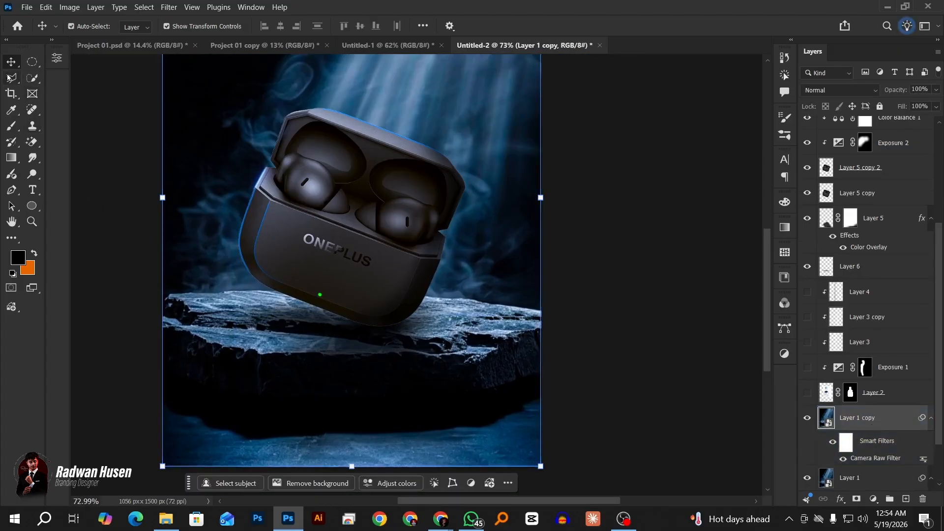
pyautogui.rightClick(32, 78)
pyautogui.click(57, 90)
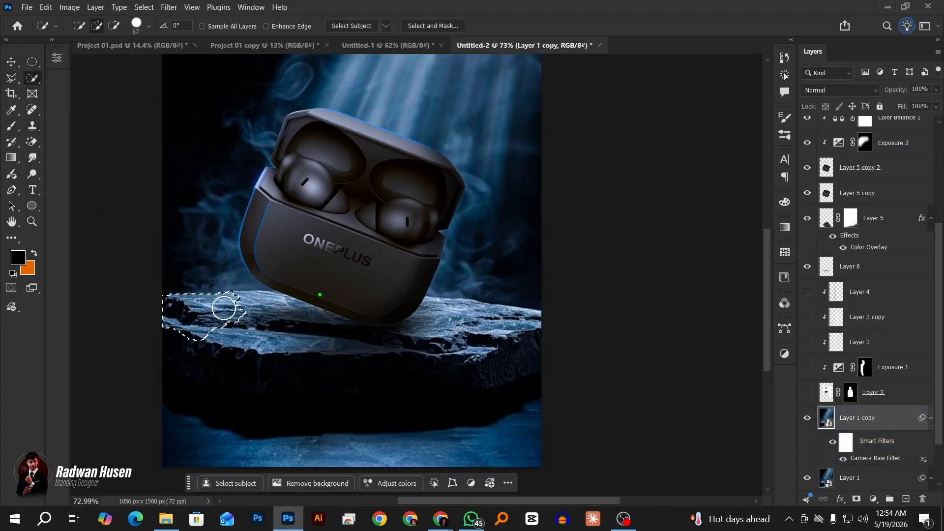
pyautogui.moveTo(477, 327)
pyautogui.mouseDown()
pyautogui.moveTo(512, 343)
pyautogui.moveTo(466, 366)
pyautogui.moveTo(241, 346)
pyautogui.mouseUp()
pyautogui.scroll(-2, 207, 384)
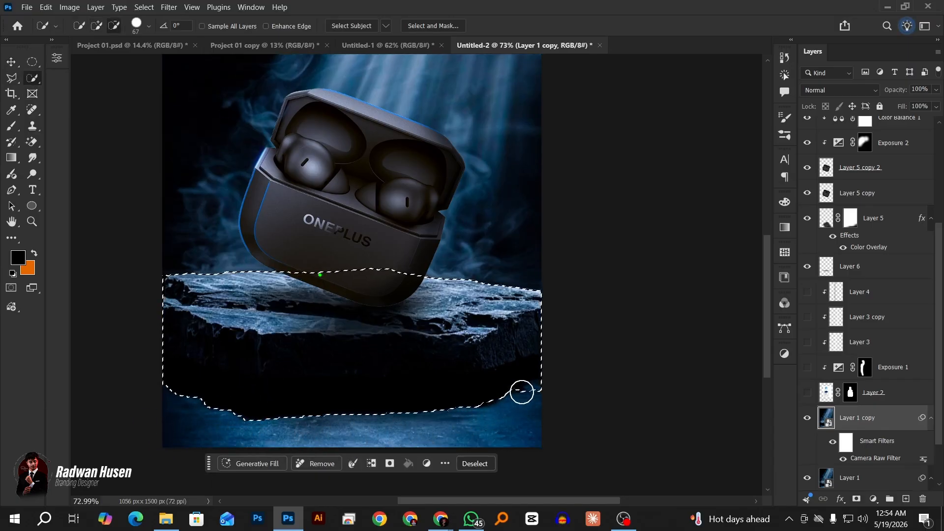
pyautogui.click(241, 416)
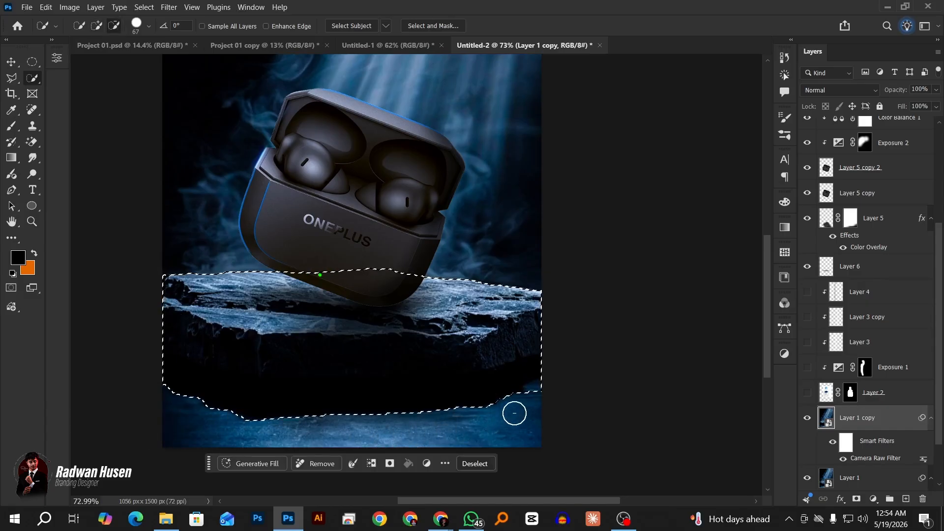
# Copy the selected podium to a new layer and clip an Exposure adjustment to it with Exposure -0.04 and Gamma Correction 0.42
pyautogui.scroll(-2, 561, 384)
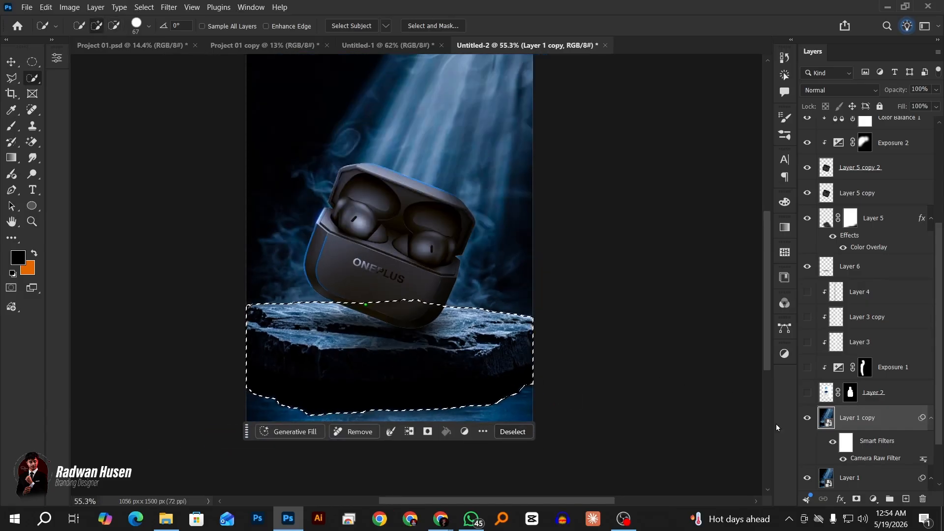
pyautogui.hotkey('ctrl', 'j')
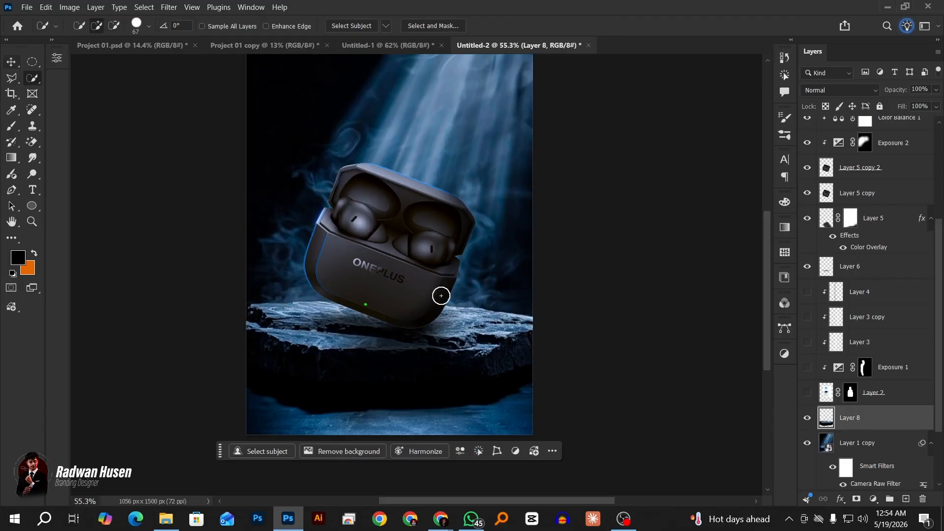
pyautogui.click(873, 499)
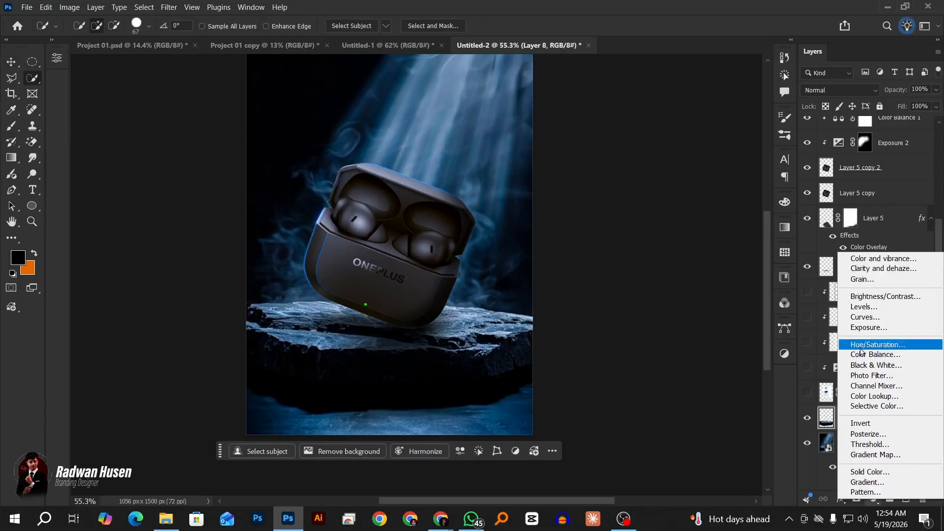
pyautogui.click(857, 328)
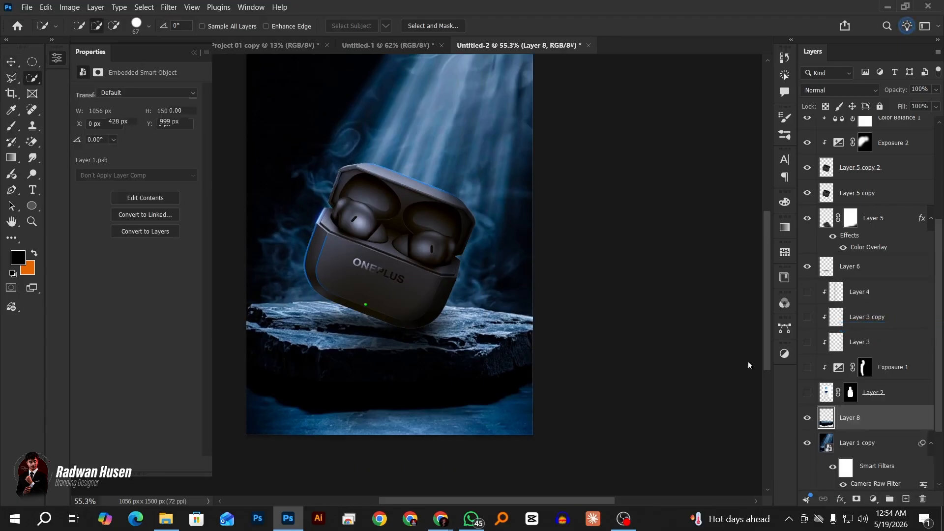
pyautogui.click(119, 464)
pyautogui.moveTo(137, 171)
pyautogui.mouseDown()
pyautogui.moveTo(128, 171)
pyautogui.moveTo(155, 171)
pyautogui.mouseUp()
pyautogui.moveTo(136, 123); pyautogui.dragTo(169, 189)
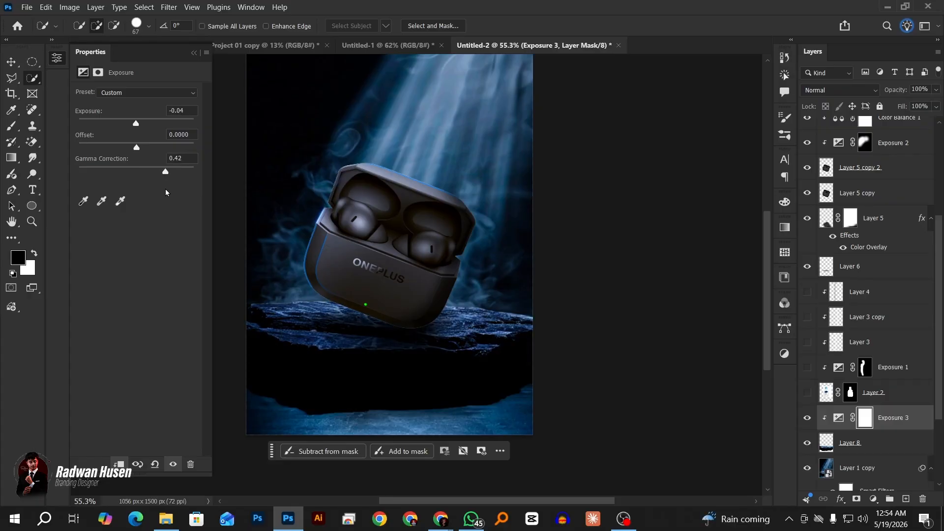
pyautogui.scroll(-6, 533, 410)
pyautogui.scroll(2, 491, 408)
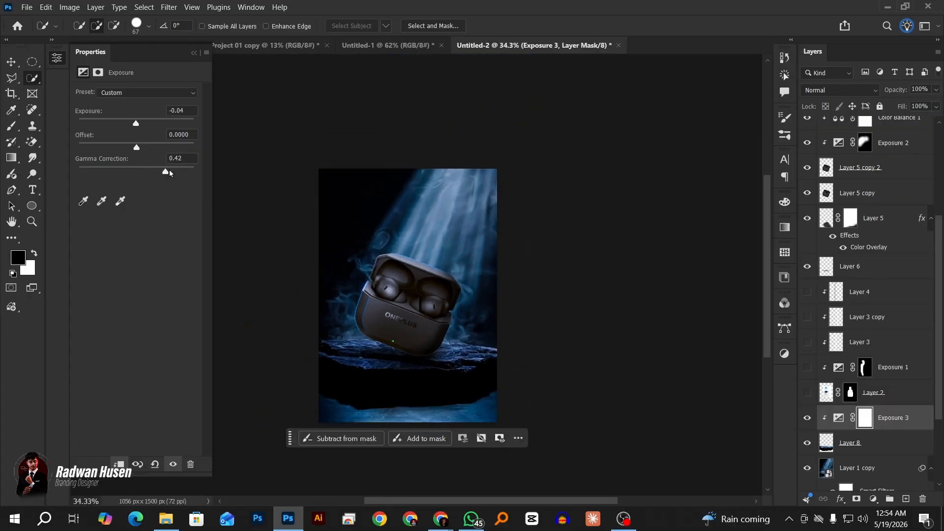
# Set the podium exposure's Gamma Correction to 0.58 and clip a Hue/Saturation adjustment above it with Hue +1, Saturation +13 and Lightness -7
pyautogui.moveTo(170, 172)
pyautogui.mouseDown()
pyautogui.moveTo(148, 176)
pyautogui.moveTo(157, 181)
pyautogui.mouseUp()
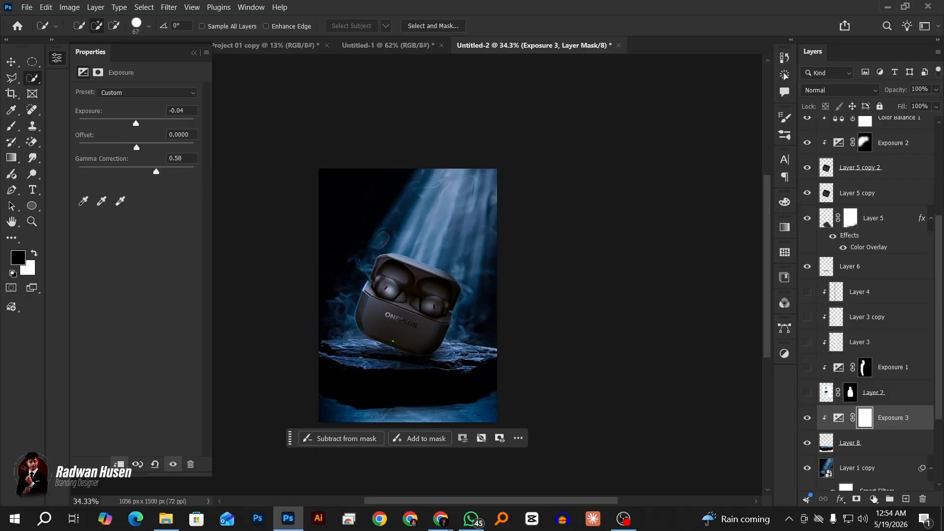
pyautogui.click(874, 499)
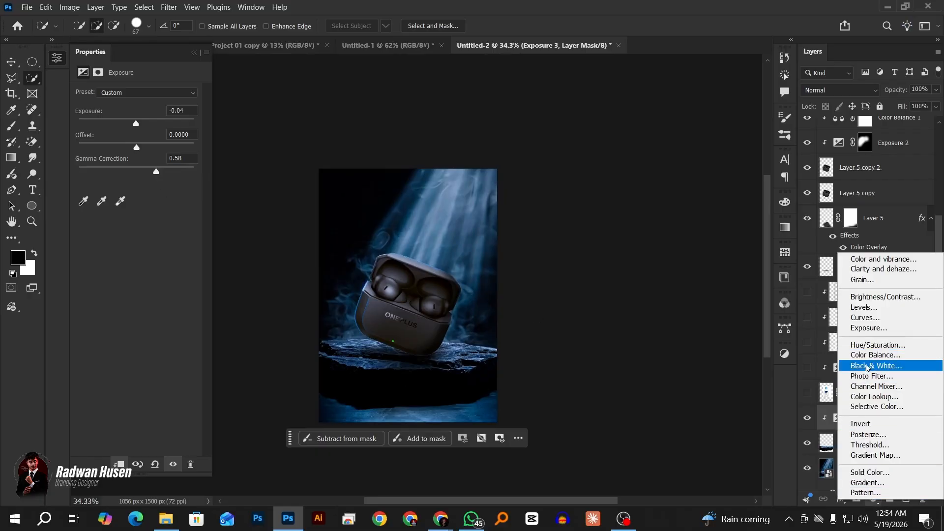
pyautogui.click(873, 345)
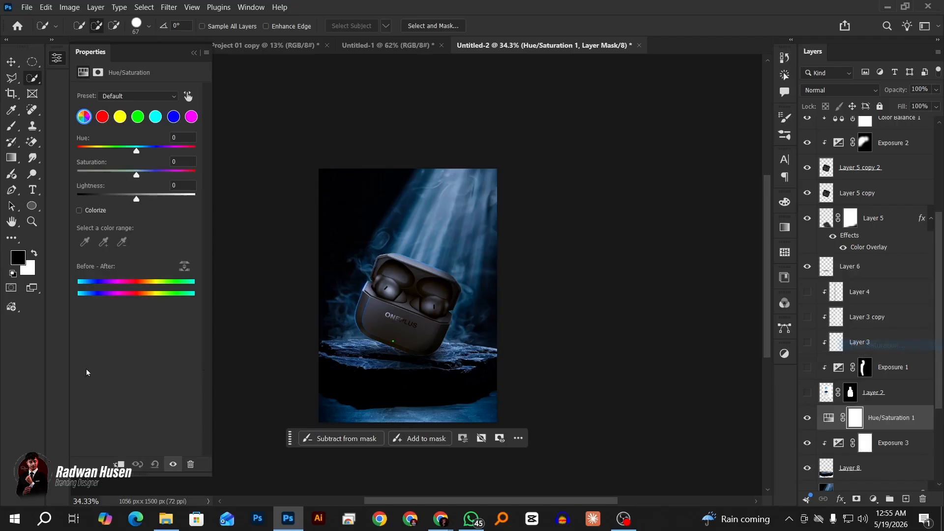
pyautogui.click(119, 464)
pyautogui.moveTo(138, 152); pyautogui.dragTo(129, 207)
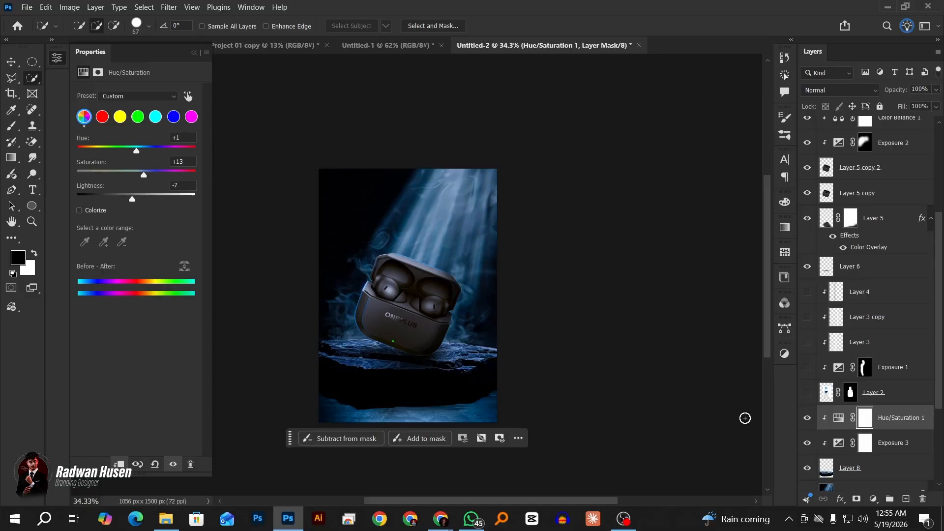
# Compare the rock podium with and without the Hue/Saturation 1 and Exposure 3 adjustments
pyautogui.click(810, 421)
pyautogui.click(810, 419)
pyautogui.click(809, 445)
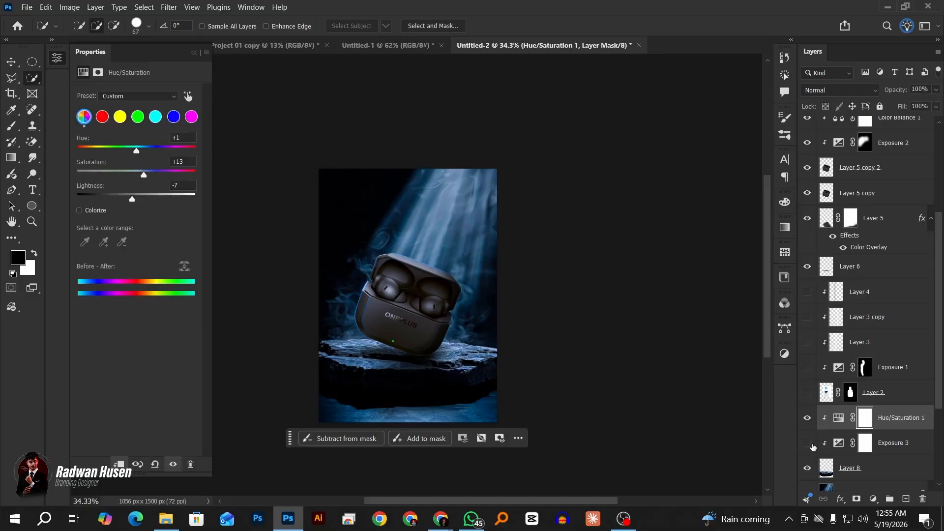
pyautogui.click(810, 445)
pyautogui.scroll(-1, 439, 374)
pyautogui.scroll(-1, 441, 375)
pyautogui.click(10, 64)
pyautogui.click(337, 320)
pyautogui.click(378, 371)
pyautogui.scroll(7, 378, 371)
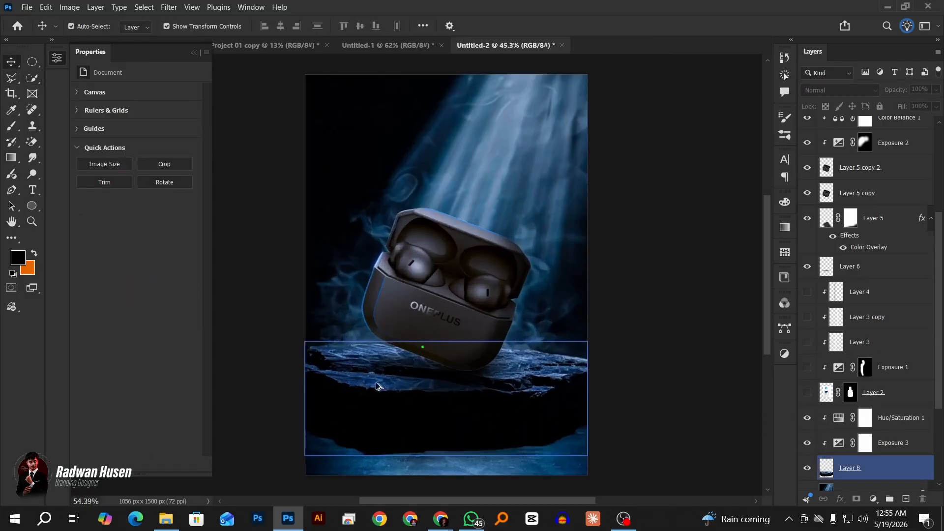
# Examine the case's base up close, toggling the Layer 5 and Layer 6 shadows and the Curves 1 adjustment to compare their effect
pyautogui.click(295, 386)
pyautogui.scroll(1, 485, 359)
pyautogui.click(484, 354)
pyautogui.scroll(3, 484, 354)
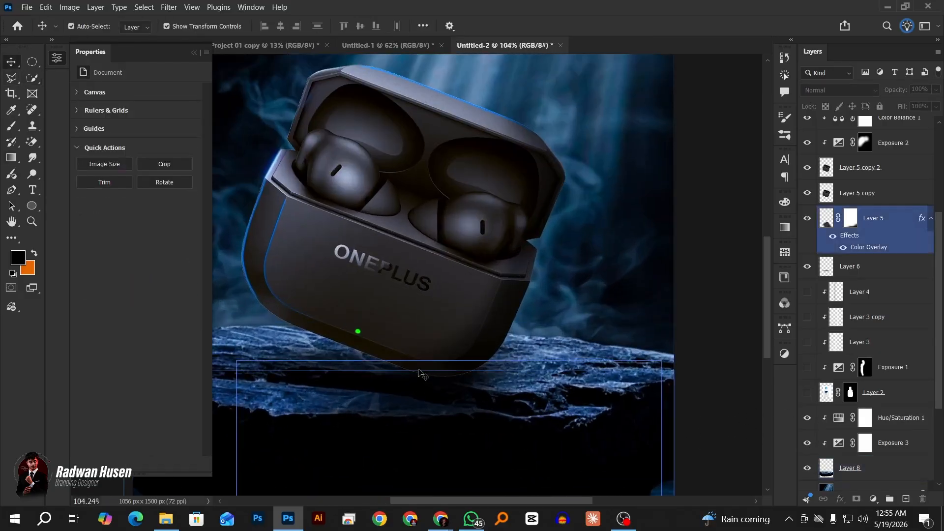
pyautogui.click(809, 220)
pyautogui.click(808, 218)
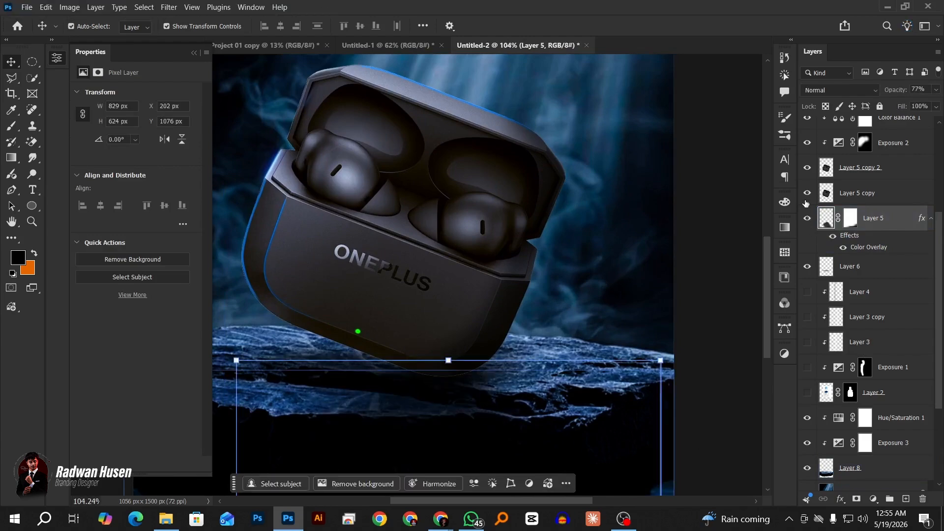
pyautogui.click(807, 267)
pyautogui.click(807, 266)
pyautogui.click(853, 272)
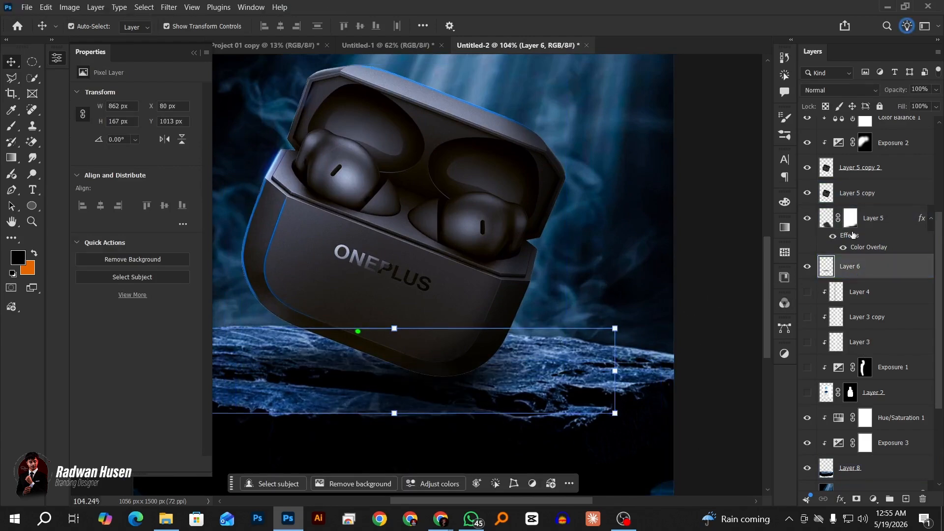
pyautogui.scroll(2, 839, 219)
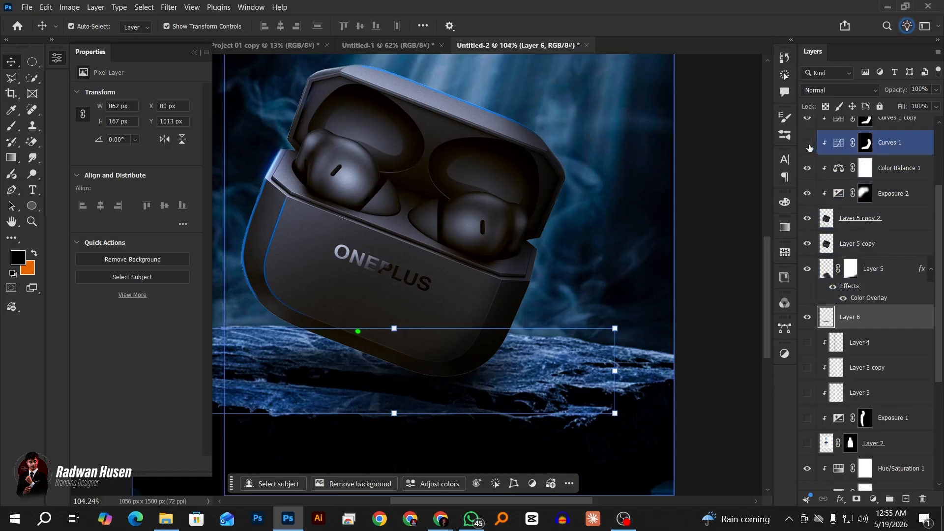
pyautogui.click(808, 145)
pyautogui.click(808, 145)
pyautogui.click(808, 146)
pyautogui.click(808, 145)
pyautogui.click(808, 145)
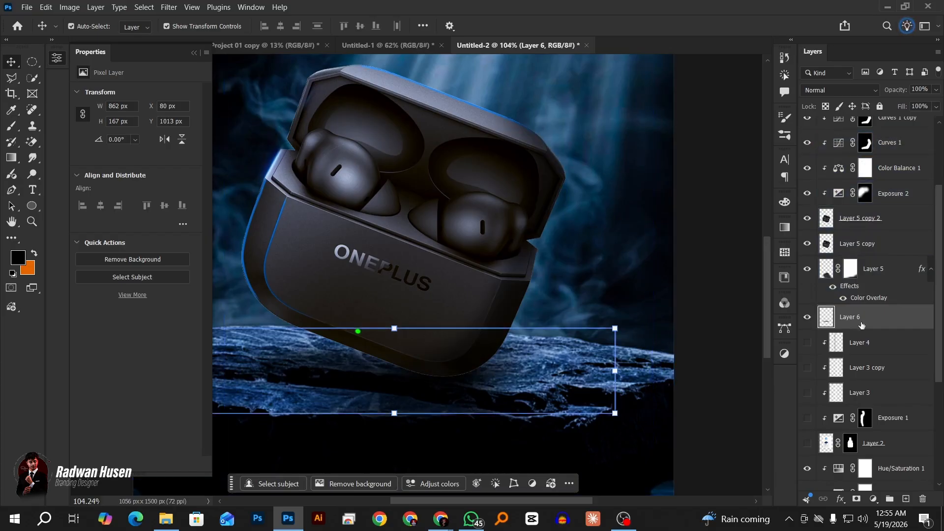
# Add a new layer clipped to Layer 5 copy 2 and brush soft black shading over the lower part of the case at 94% opacity
pyautogui.click(864, 194)
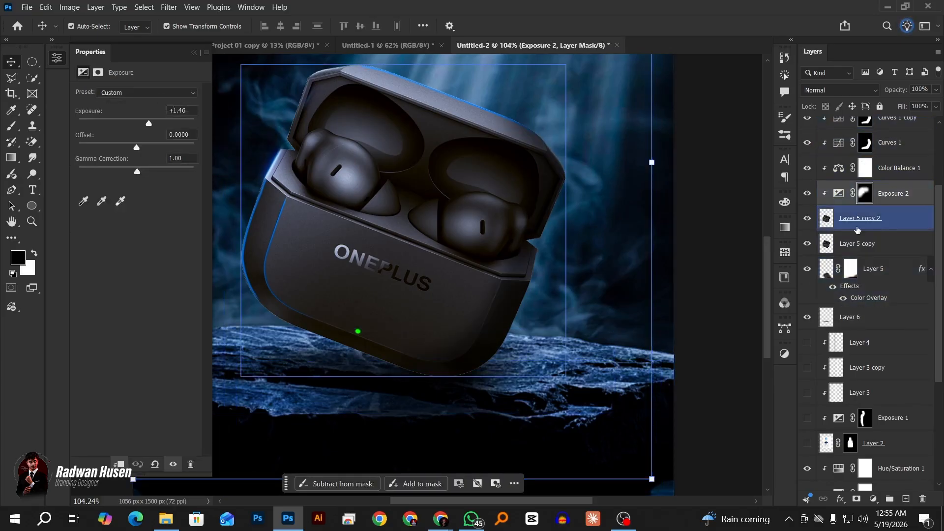
pyautogui.click(870, 219)
pyautogui.hotkey('ctrl', 'shift', 'alt', 'n')
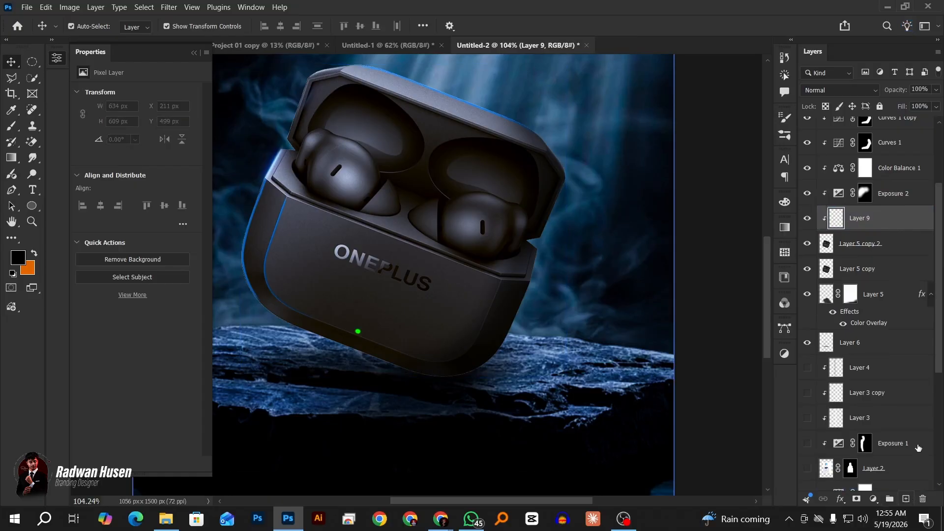
pyautogui.click(9, 109)
pyautogui.scroll(-3, 333, 221)
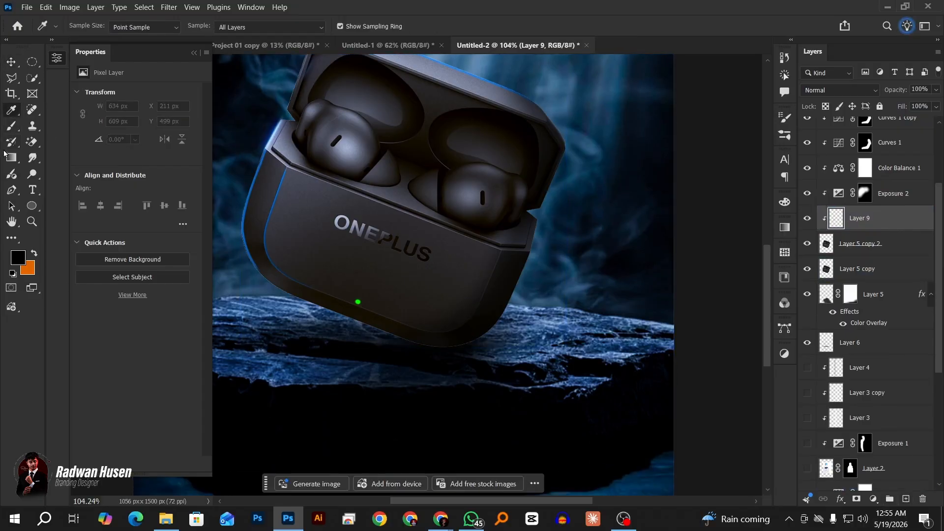
pyautogui.click(10, 127)
pyautogui.scroll(-1, 393, 286)
pyautogui.moveTo(484, 311); pyautogui.dragTo(523, 314)
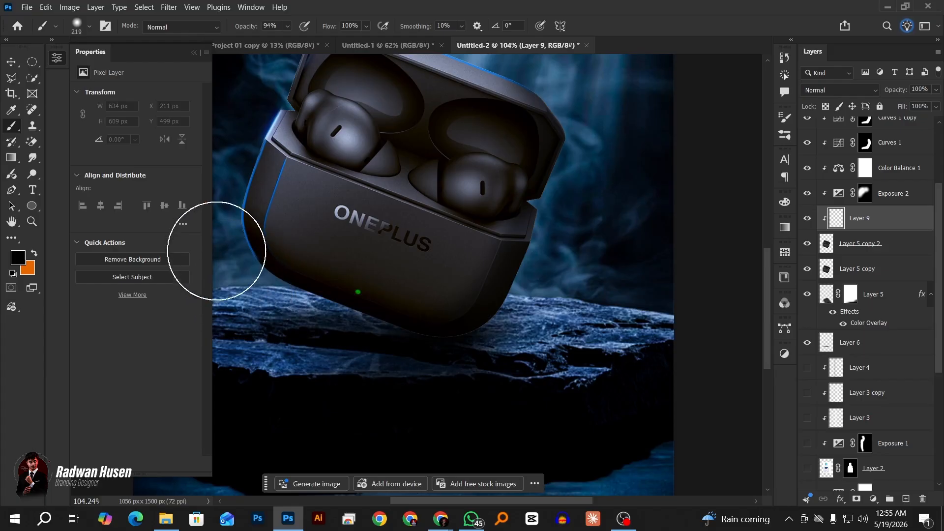
pyautogui.scroll(-3, 261, 399)
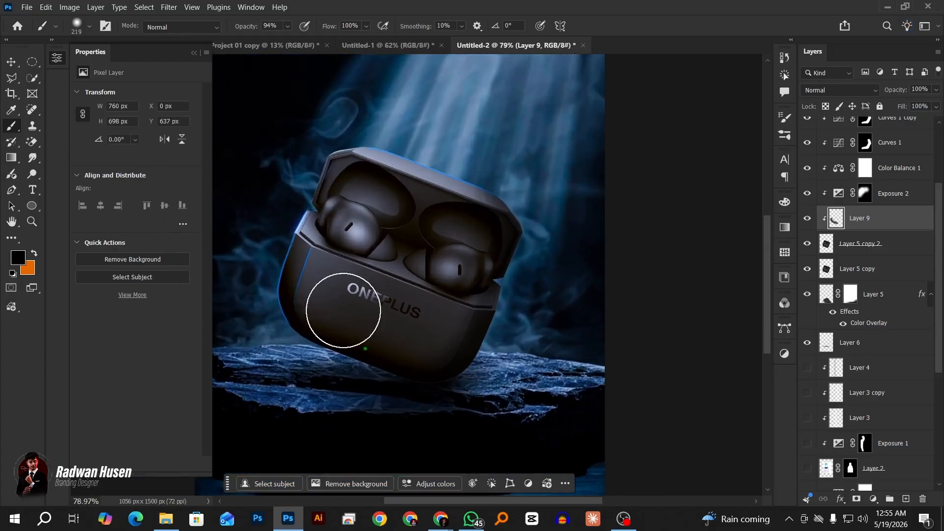
# Soften the black shading on Layer 9 with a Gaussian Blur and lower the layer's opacity to 64%
pyautogui.click(168, 7)
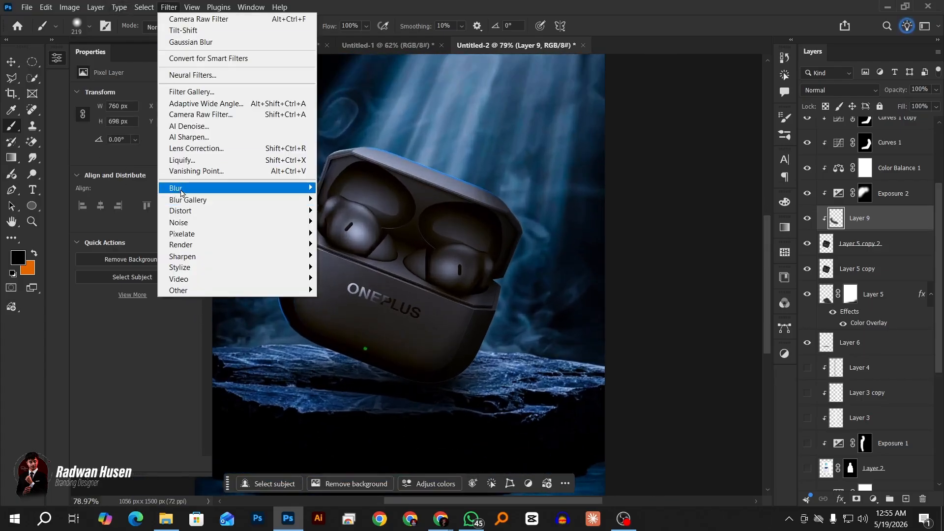
pyautogui.moveTo(184, 192)
pyautogui.click(349, 233)
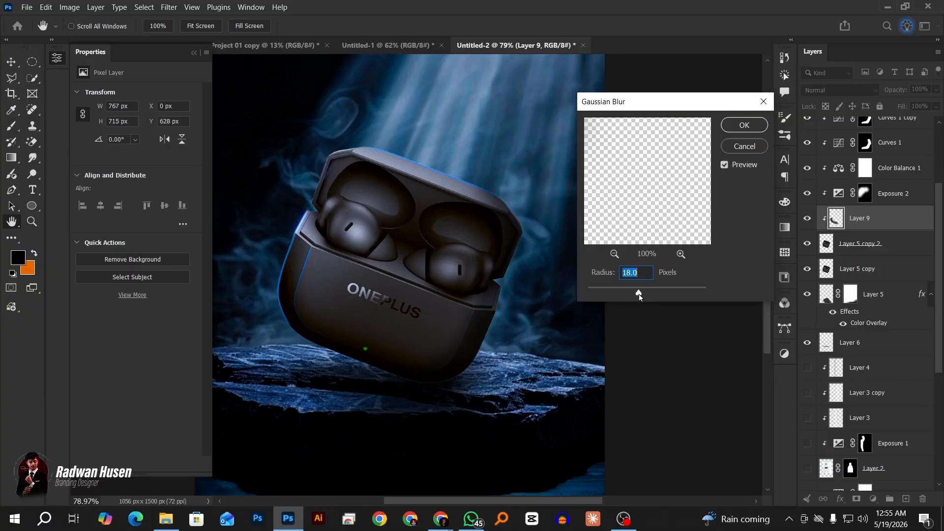
pyautogui.moveTo(639, 294); pyautogui.dragTo(636, 294)
pyautogui.click(744, 126)
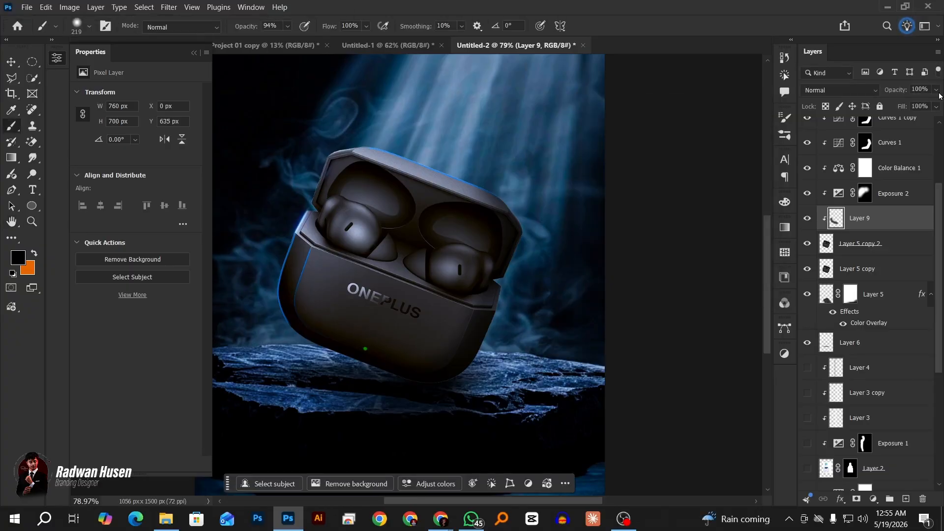
pyautogui.click(19, 256)
pyautogui.click(891, 124)
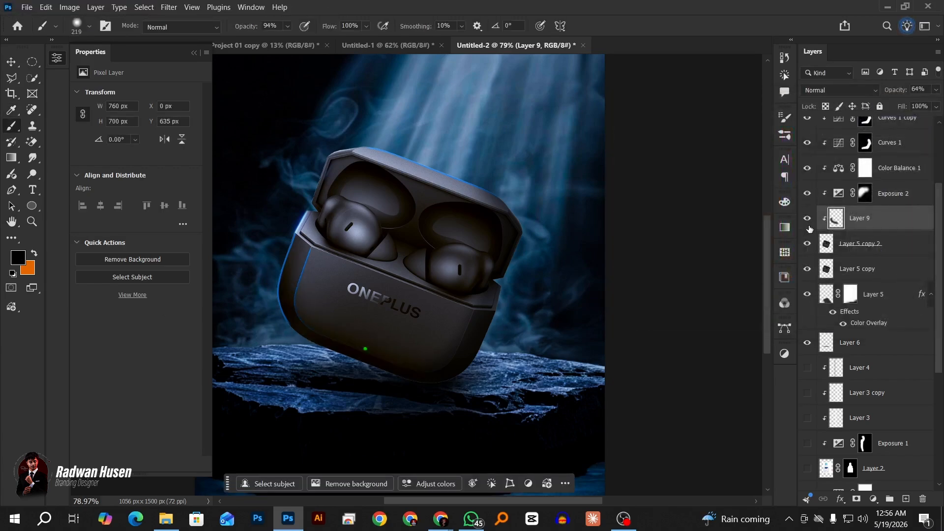
pyautogui.scroll(-3, 414, 363)
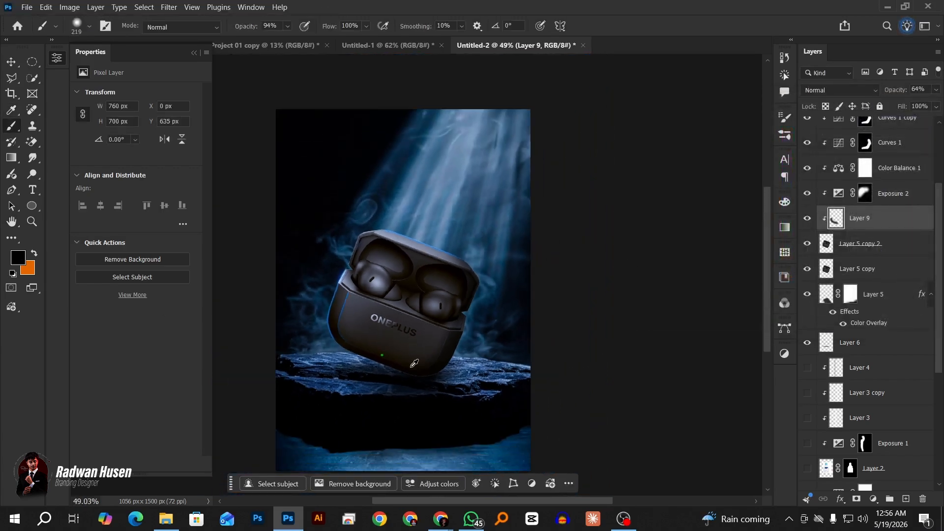
# Move the Layer 9 shading slightly down to Y 649 px and compare the case with and without it
pyautogui.click(11, 62)
pyautogui.scroll(-2, 413, 276)
pyautogui.scroll(6, 428, 335)
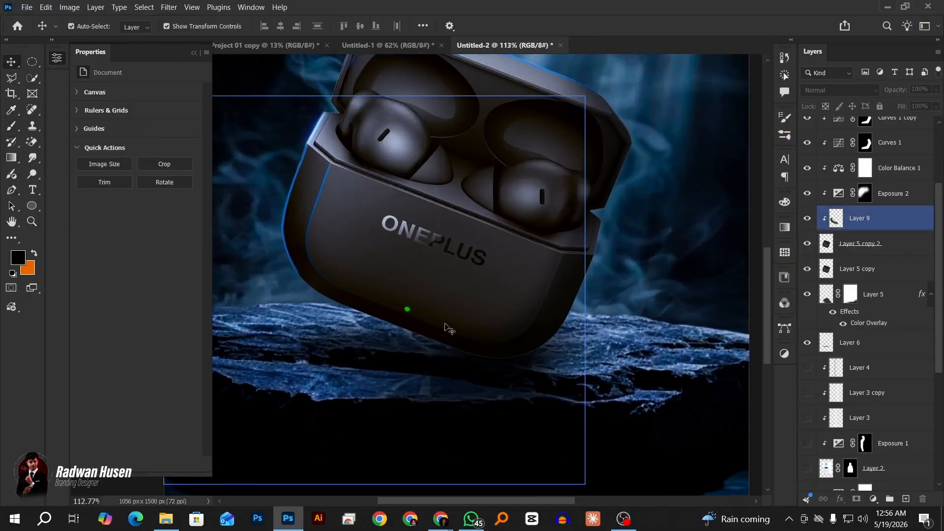
pyautogui.moveTo(445, 324); pyautogui.dragTo(443, 331)
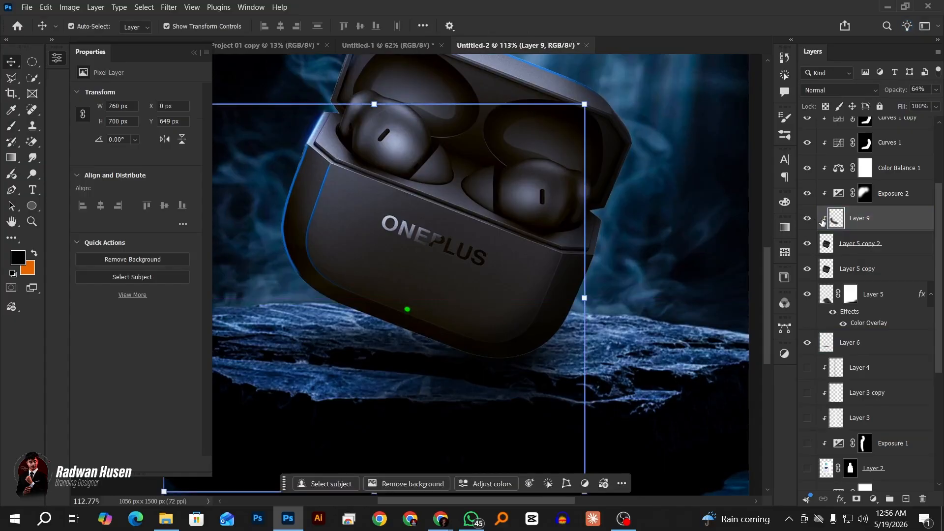
pyautogui.click(806, 221)
pyautogui.click(805, 221)
pyautogui.click(806, 221)
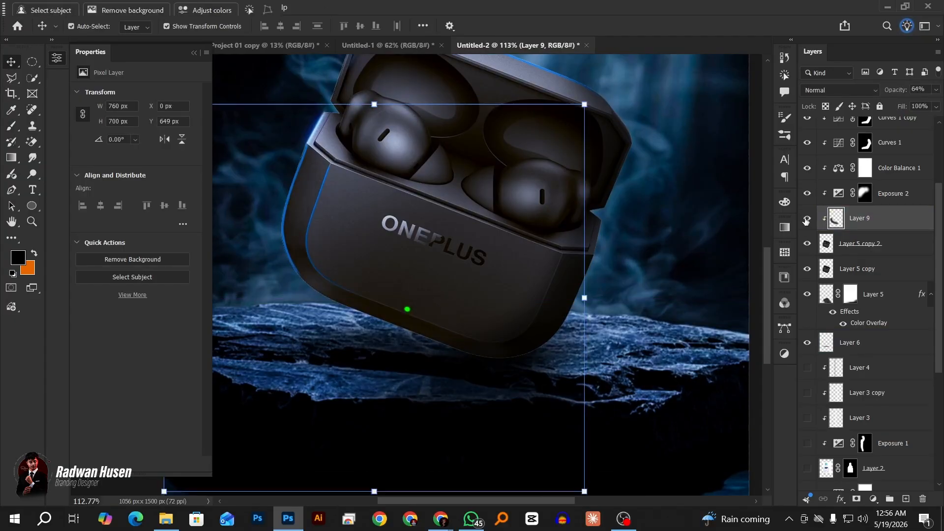
pyautogui.click(806, 221)
pyautogui.click(806, 221)
# Examine how the case, rock podium and floor blend together at full and close view
pyautogui.scroll(-5, 590, 369)
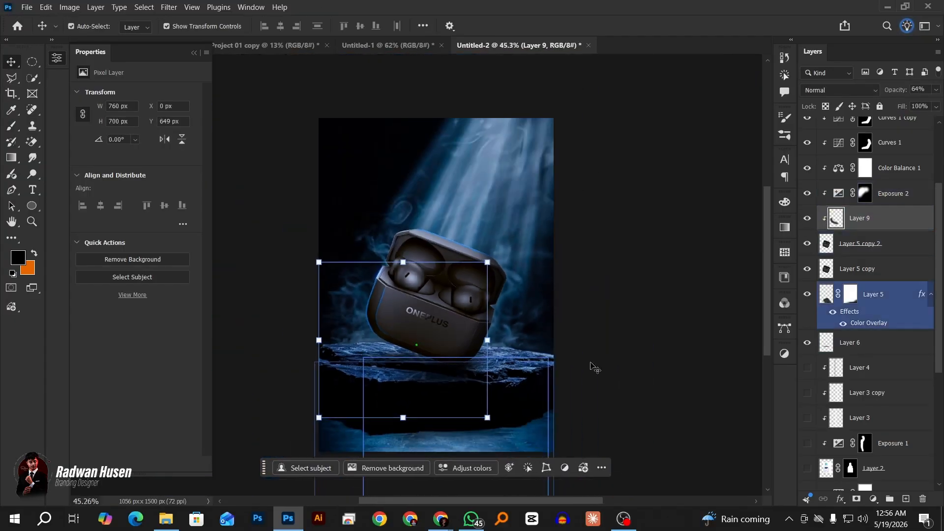
pyautogui.click(577, 390)
pyautogui.scroll(-2, 571, 403)
pyautogui.scroll(5, 541, 418)
pyautogui.click(478, 399)
pyautogui.scroll(2, 506, 395)
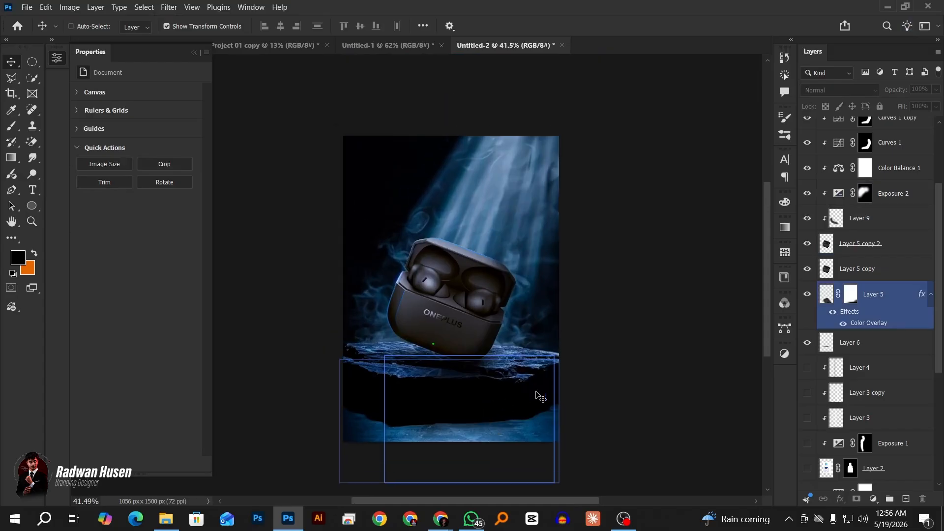
pyautogui.click(653, 395)
pyautogui.scroll(1, 665, 395)
pyautogui.scroll(1, 512, 475)
pyautogui.click(371, 385)
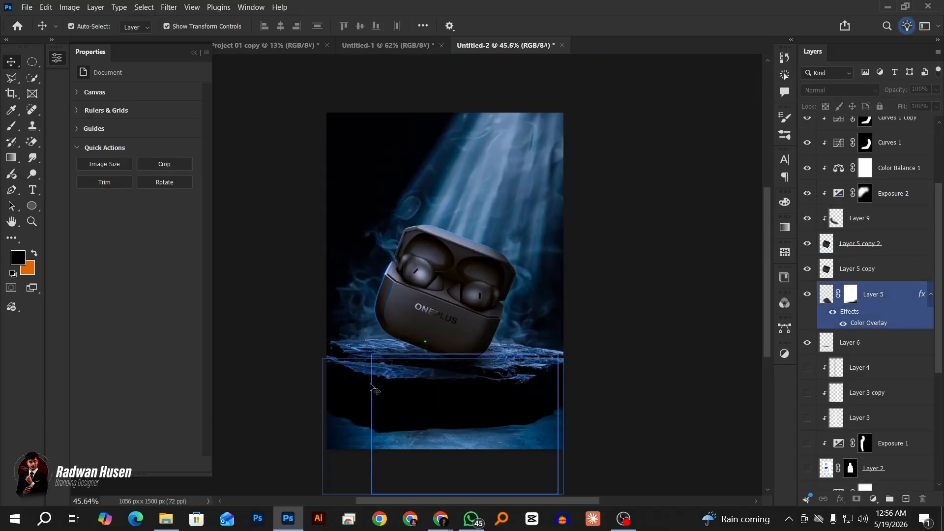
pyautogui.scroll(-2, 436, 443)
pyautogui.scroll(1, 447, 379)
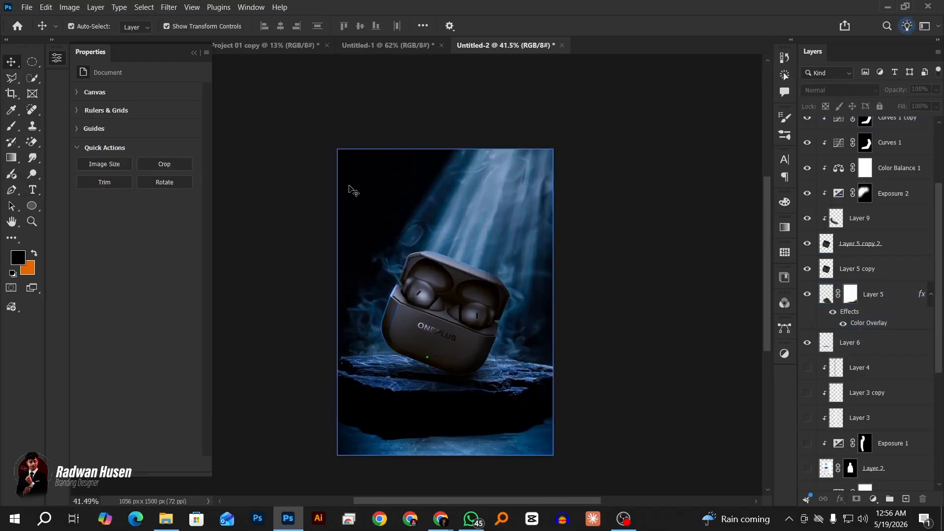
pyautogui.hscroll(1, 428, 367)
pyautogui.keyDown('ctrl'); pyautogui.click(429, 368); pyautogui.keyUp('ctrl')
pyautogui.scroll(4, 435, 379)
pyautogui.keyDown('ctrl'); pyautogui.click(437, 385); pyautogui.keyUp('ctrl')
pyautogui.scroll(-5, 446, 397)
pyautogui.keyDown('ctrl'); pyautogui.click(669, 352); pyautogui.keyUp('ctrl')
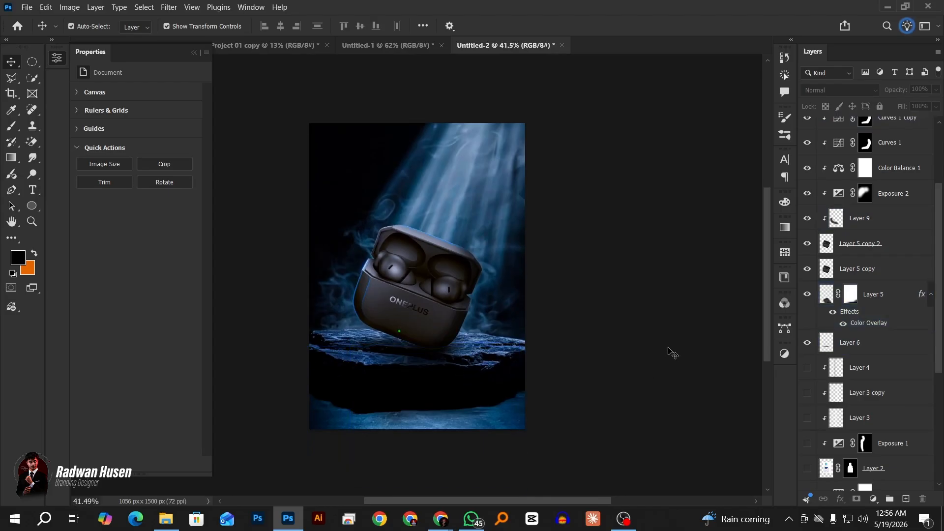
# Add a centred white Lorem ipsum paragraph in 19 pt Arial along the bottom edge of the poster
pyautogui.scroll(1, 344, 423)
pyautogui.press('t')
pyautogui.moveTo(323, 386); pyautogui.dragTo(526, 414)
pyautogui.scroll(6, 491, 408)
pyautogui.click(752, 230)
pyautogui.click(676, 177)
pyautogui.write('arial')
pyautogui.click(708, 246)
pyautogui.scroll(-4, 472, 388)
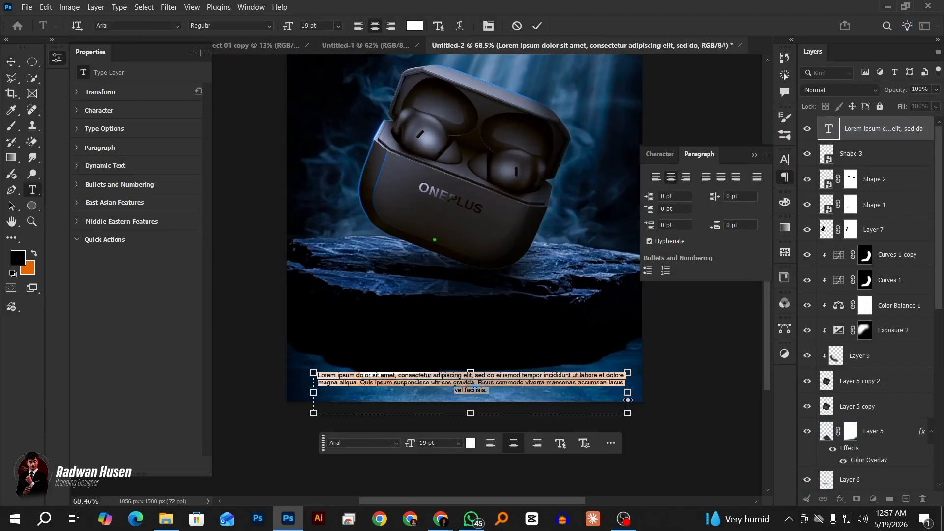
pyautogui.click(11, 62)
pyautogui.click(476, 392)
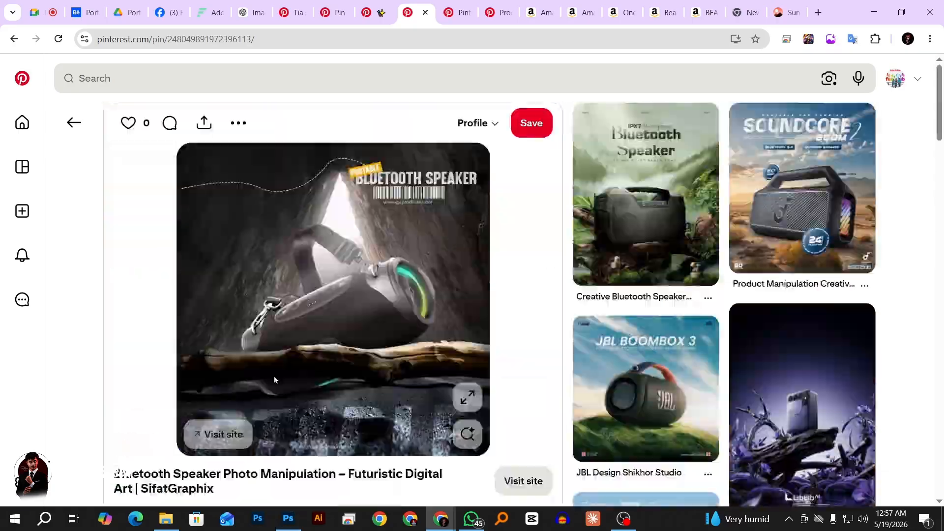
# Switch to Pinterest in the browser, search for "air pord manipolation design" and "air pods logo", and browse the pins
pyautogui.click(288, 519)
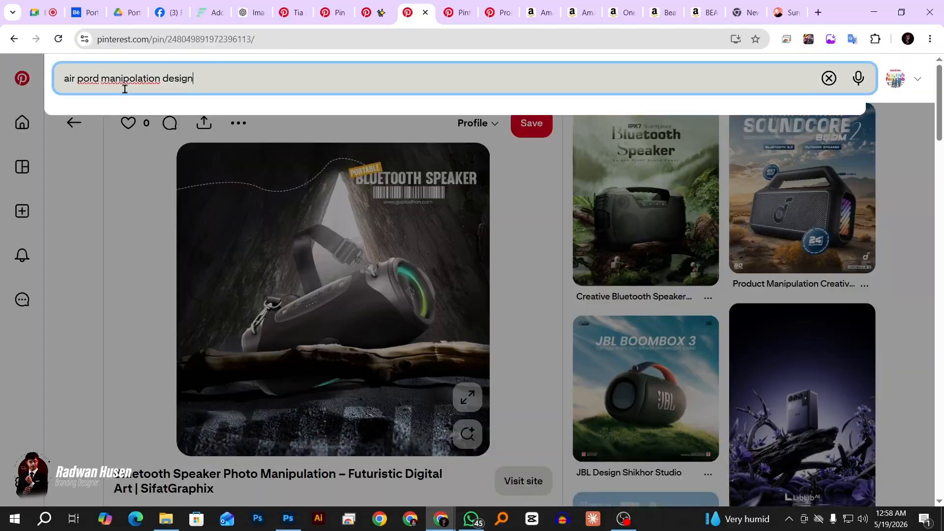
pyautogui.press('Return')
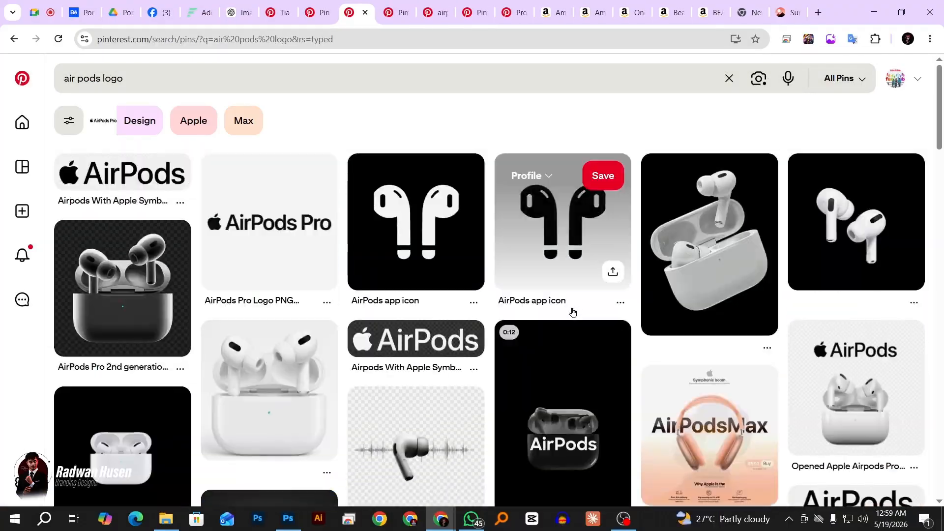
pyautogui.scroll(-5, 569, 310)
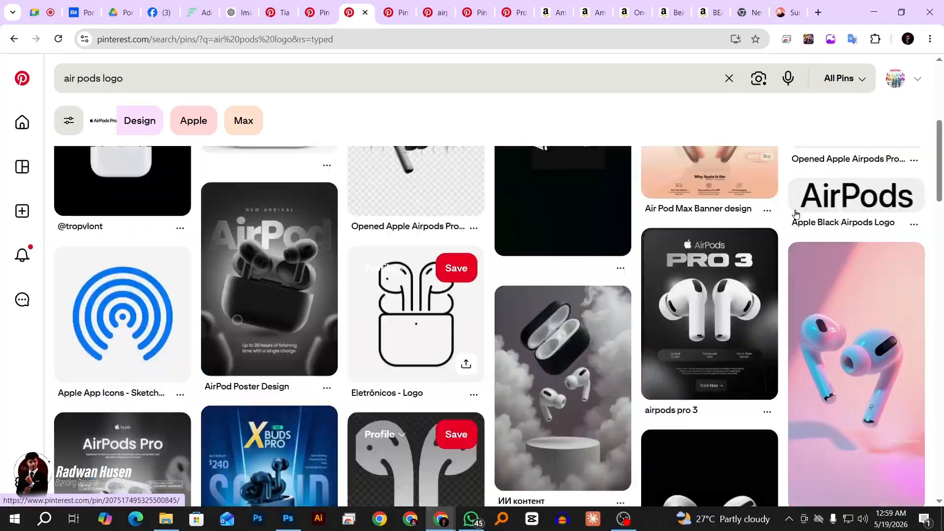
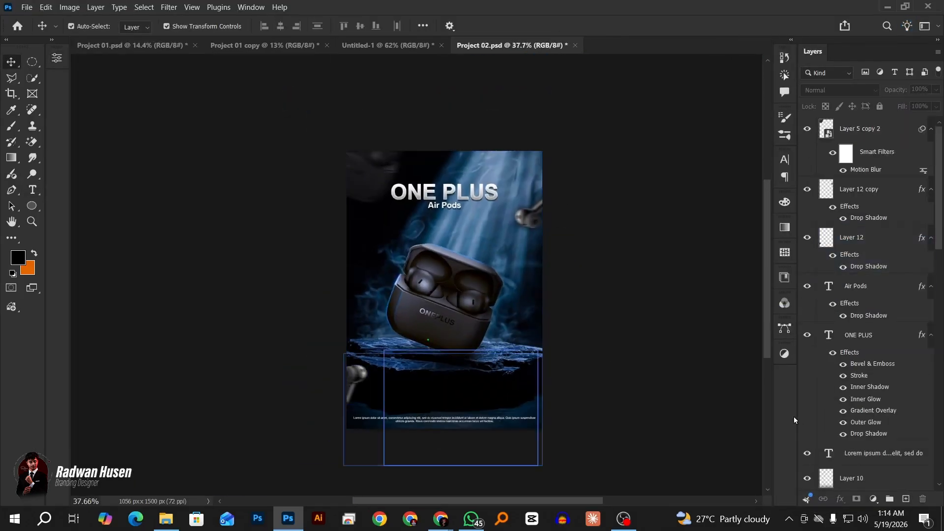
# Add an empty layer above Layer 1, prepare a 1058 px soft brush in blue sampled from the poster, and try a glow dab behind the case
pyautogui.scroll(-2, 678, 361)
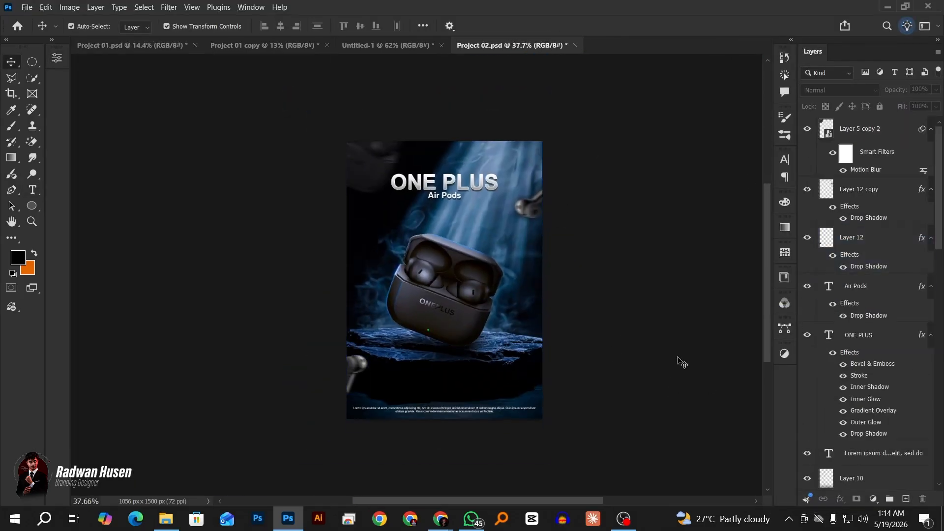
pyautogui.scroll(2, 688, 364)
pyautogui.scroll(-12, 875, 440)
pyautogui.scroll(-2, 661, 406)
pyautogui.click(880, 419)
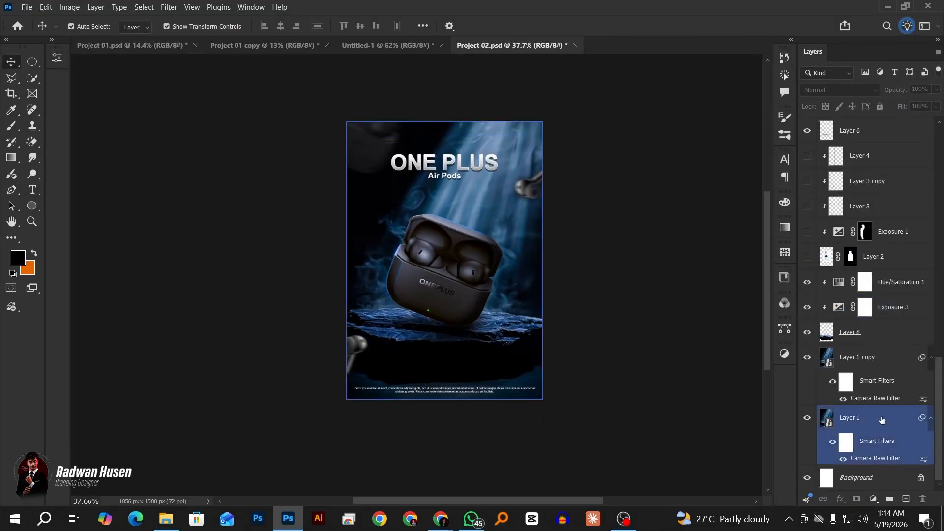
pyautogui.click(905, 499)
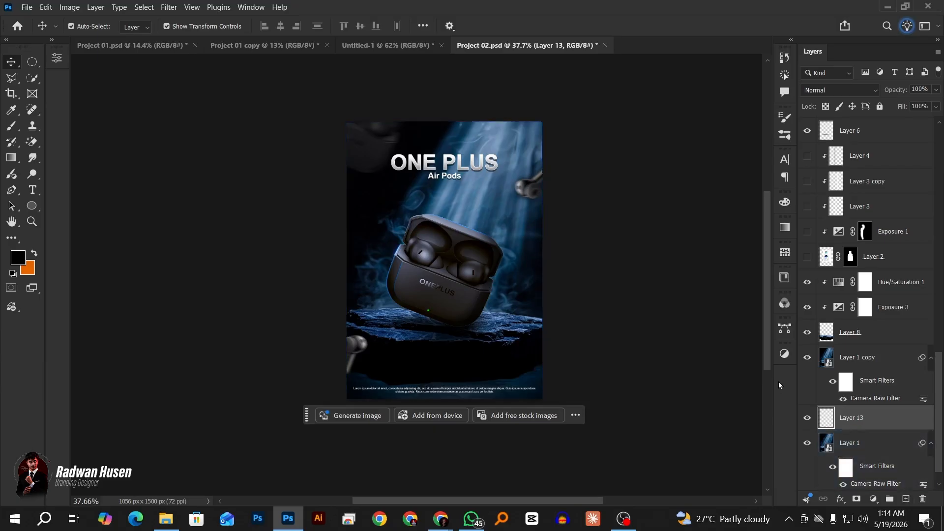
pyautogui.click(11, 126)
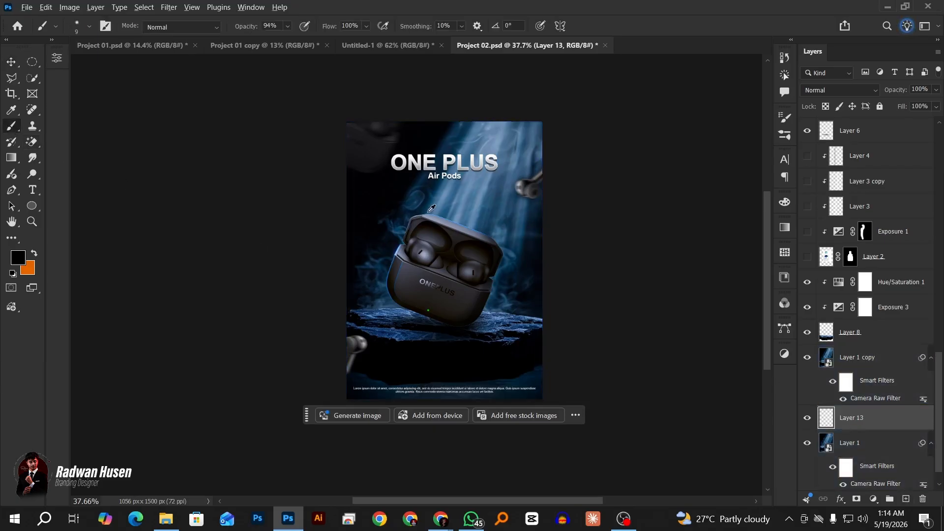
pyautogui.moveTo(440, 257); pyautogui.dragTo(577, 279)
pyautogui.click(455, 257)
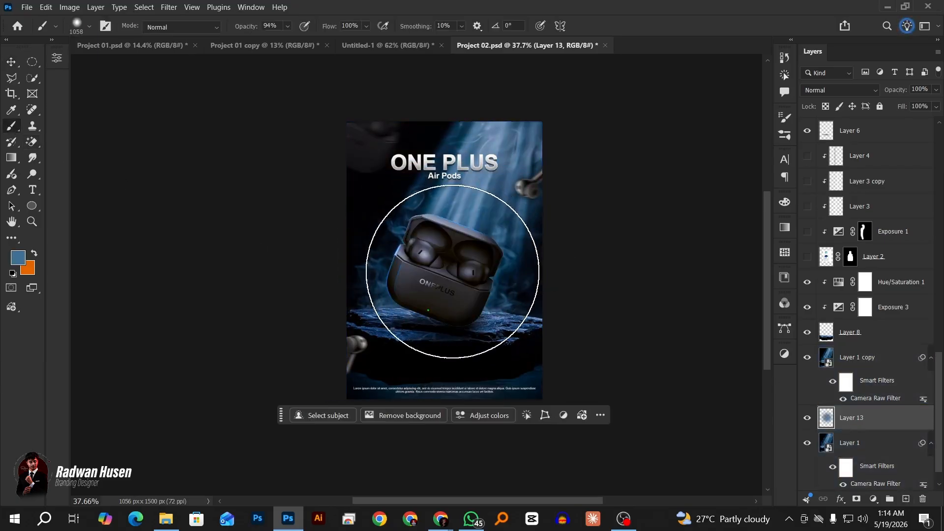
pyautogui.hotkey('ctrl', 'z')
# Add a new layer above Layer 1 copy and paint one large soft blue glow behind the earbuds case
pyautogui.click(868, 366)
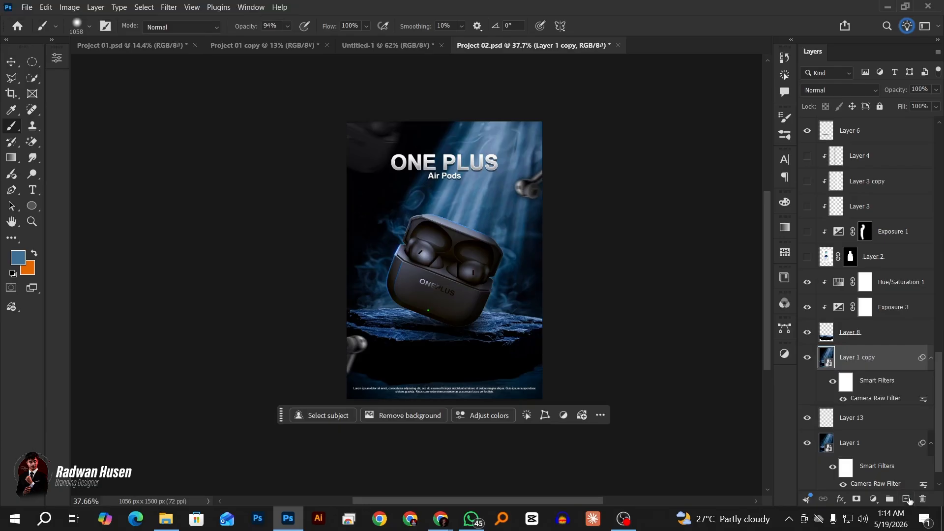
pyautogui.click(909, 500)
pyautogui.scroll(2, 463, 315)
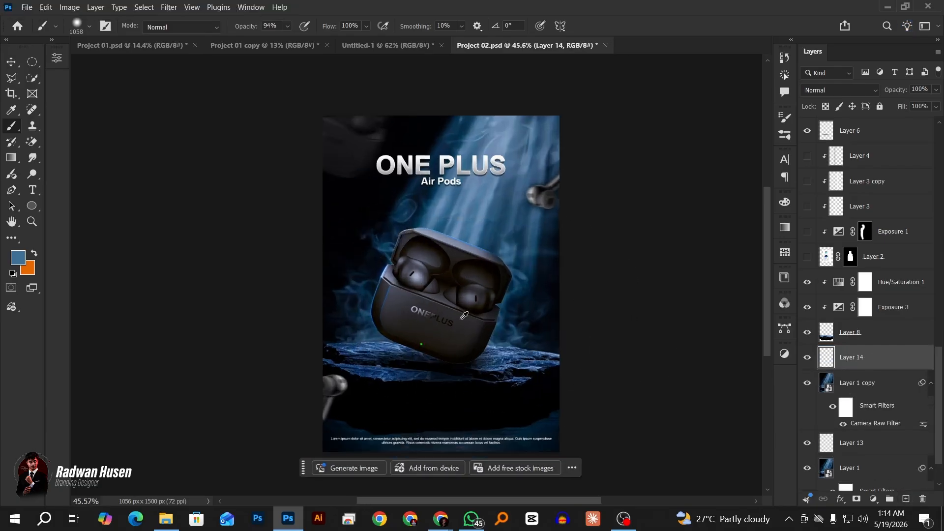
pyautogui.click(455, 307)
pyautogui.scroll(-1, 455, 308)
# Try the Darker Color and Color Dodge blend modes on the blue glow layer and compare the poster with and without it
pyautogui.click(839, 90)
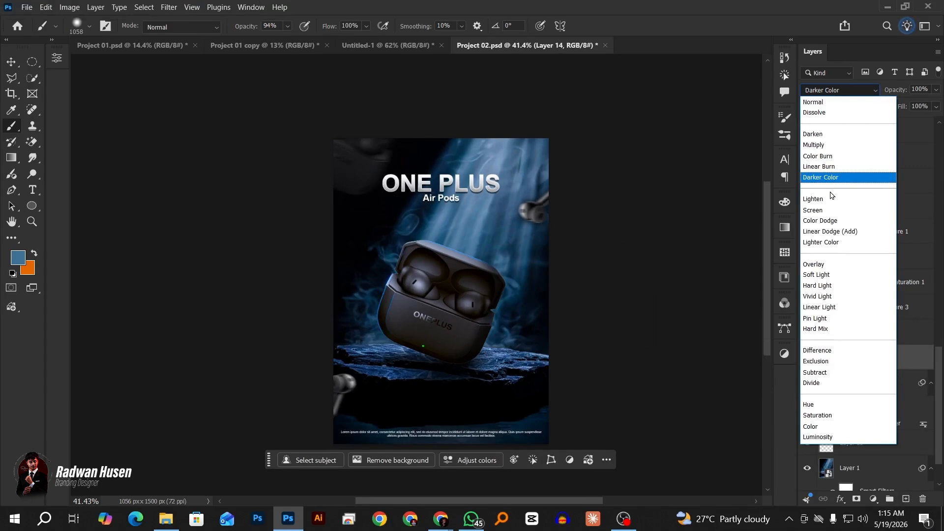
pyautogui.click(829, 178)
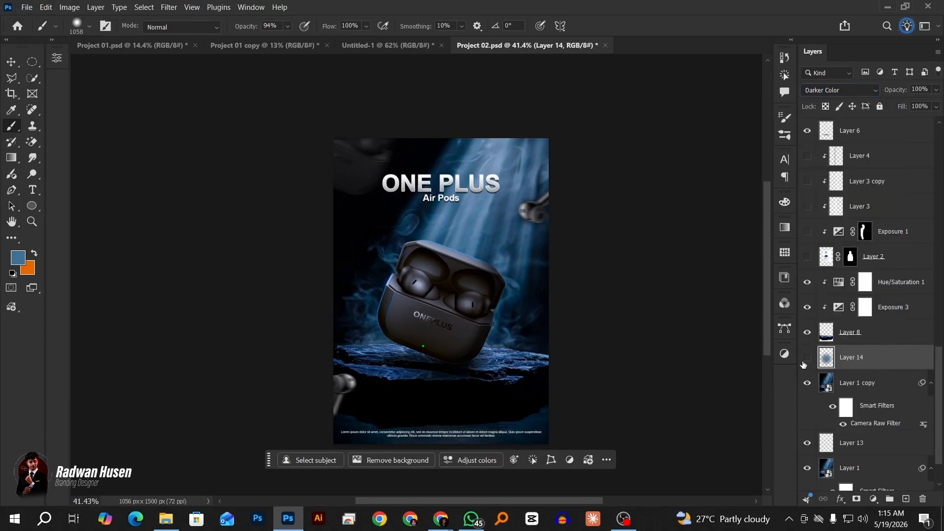
pyautogui.scroll(1, 586, 268)
pyautogui.click(839, 90)
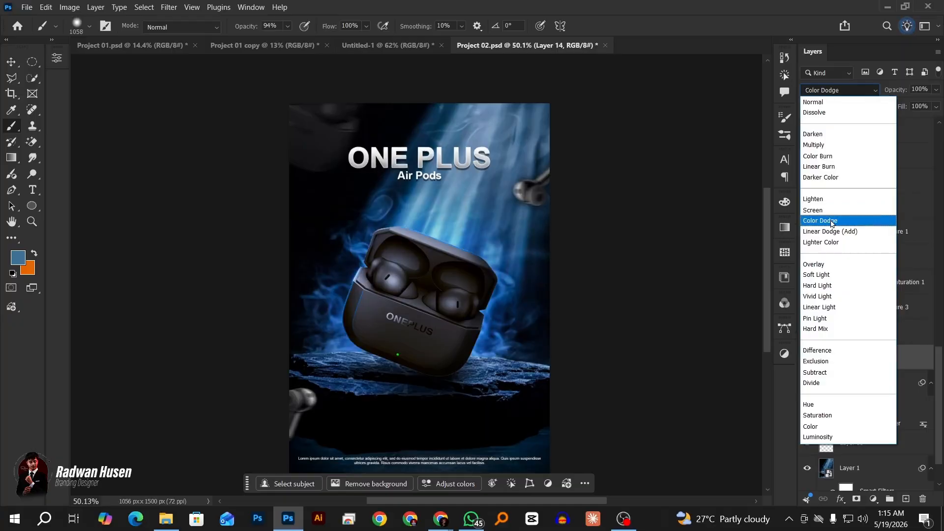
pyautogui.click(832, 221)
pyautogui.scroll(-2, 419, 275)
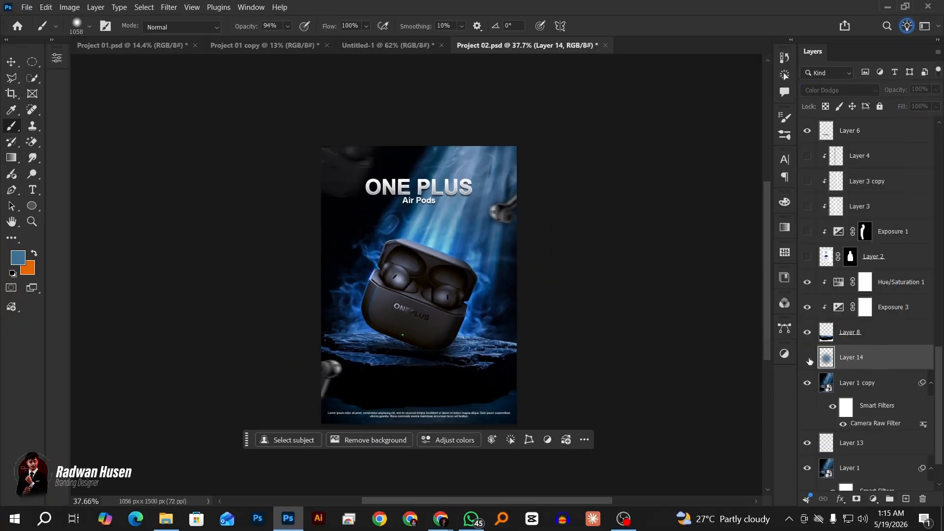
pyautogui.click(807, 357)
pyautogui.scroll(1, 631, 337)
pyautogui.click(807, 358)
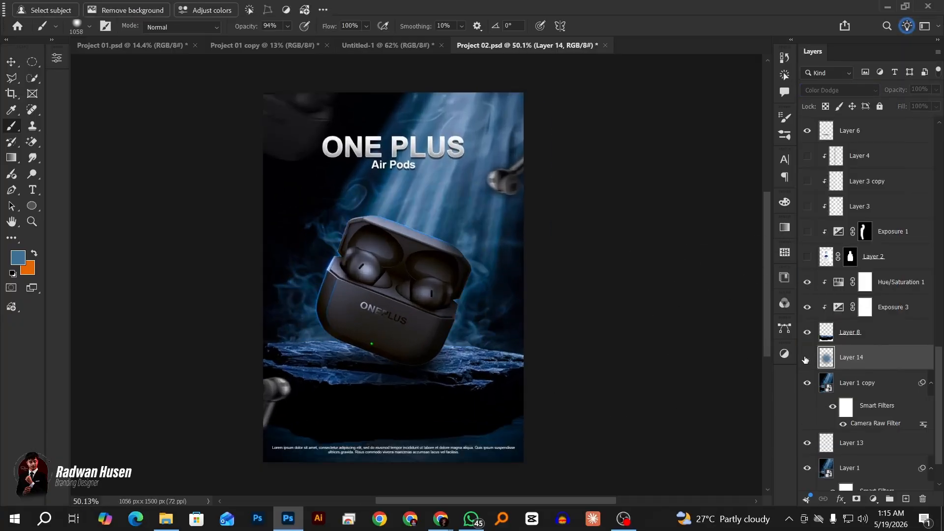
pyautogui.click(807, 358)
pyautogui.click(807, 357)
pyautogui.click(808, 357)
pyautogui.scroll(-1, 522, 358)
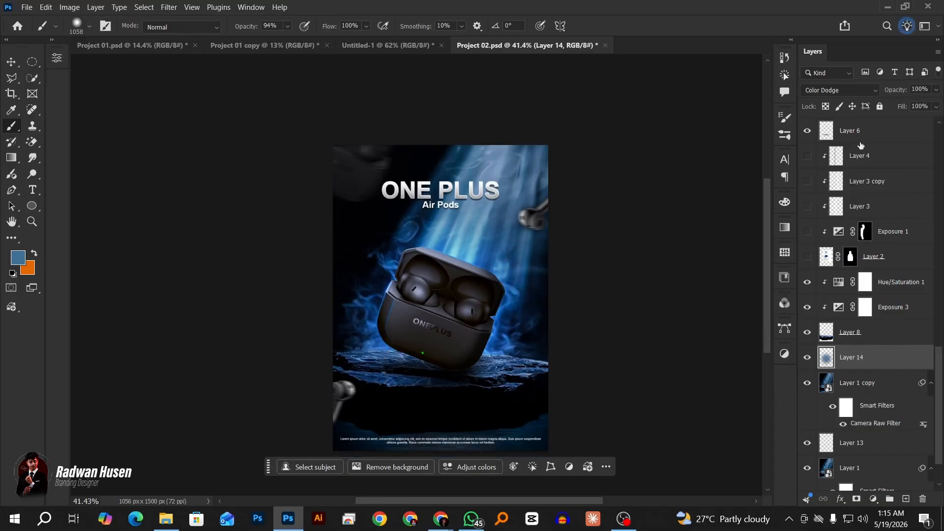
pyautogui.click(838, 90)
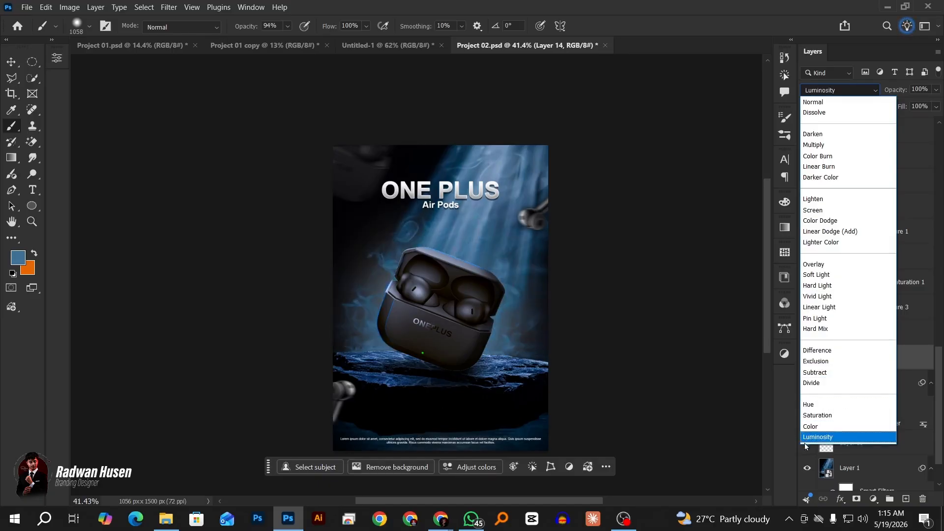
pyautogui.press('Escape')
pyautogui.moveTo(452, 331); pyautogui.dragTo(389, 334)
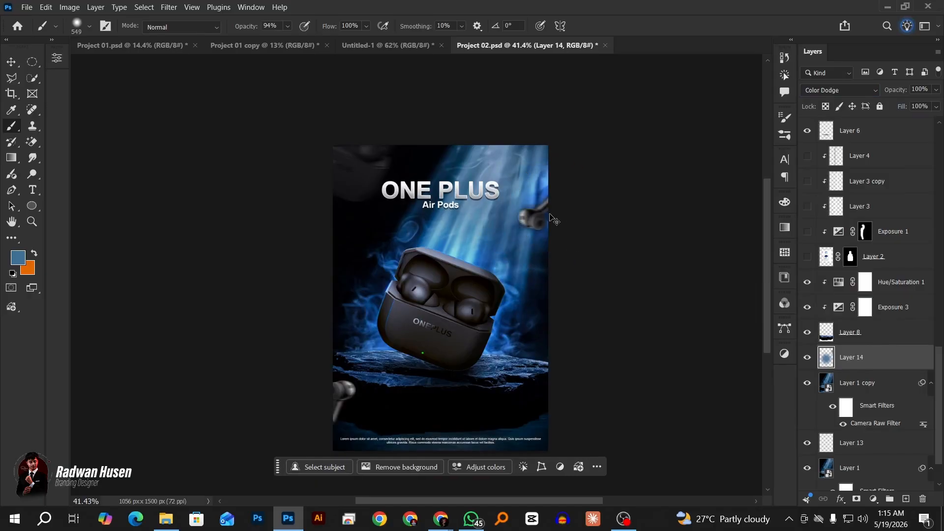
pyautogui.moveTo(444, 235); pyautogui.dragTo(509, 251)
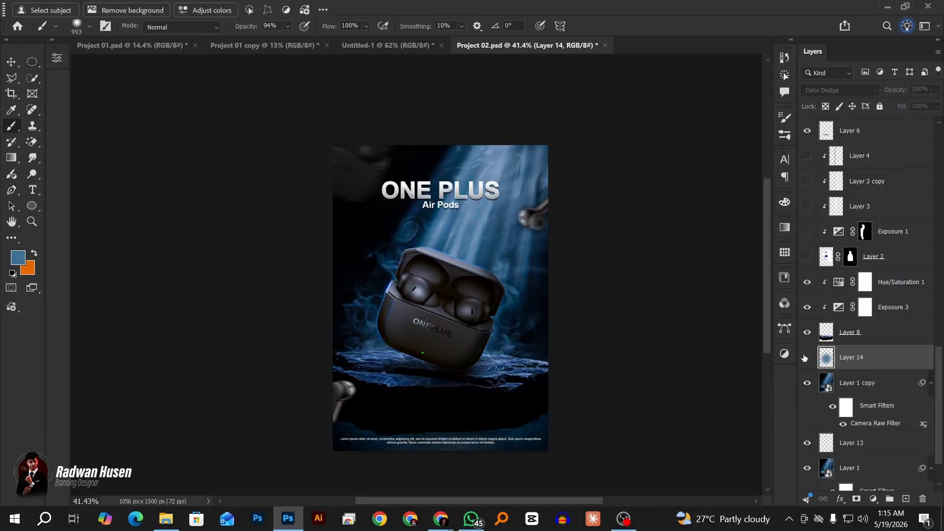
# Try Soft Light on the blue glow layer, set its blend mode to Hard Light, and check the poster without a selection
pyautogui.click(834, 93)
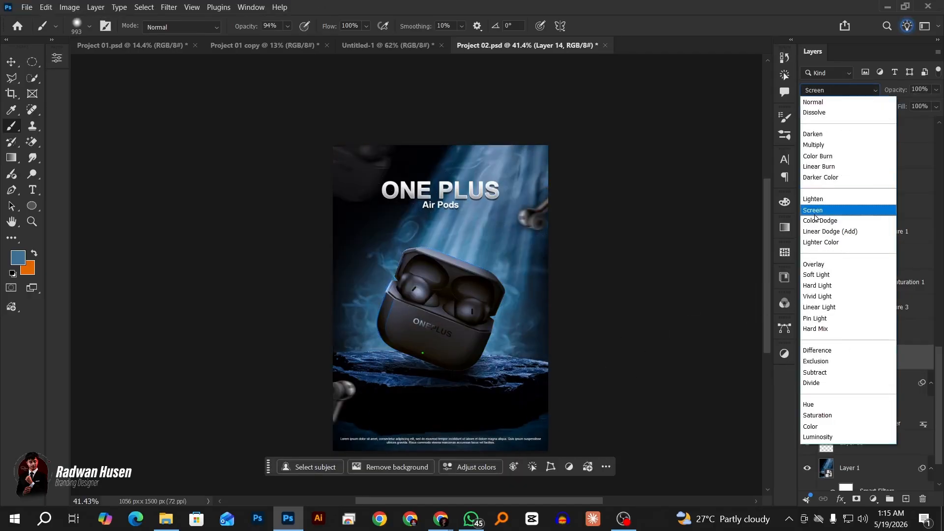
pyautogui.click(815, 278)
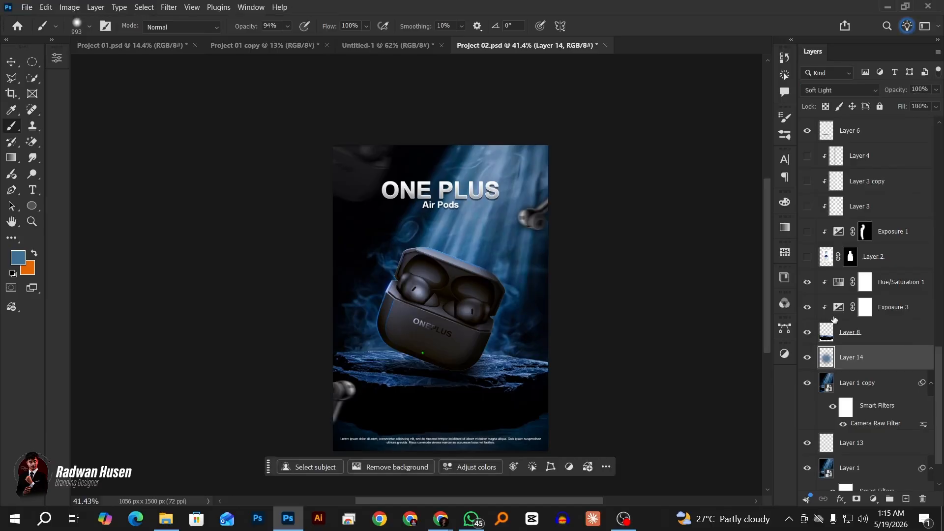
pyautogui.click(816, 90)
pyautogui.click(815, 287)
pyautogui.scroll(-2, 552, 333)
pyautogui.click(11, 63)
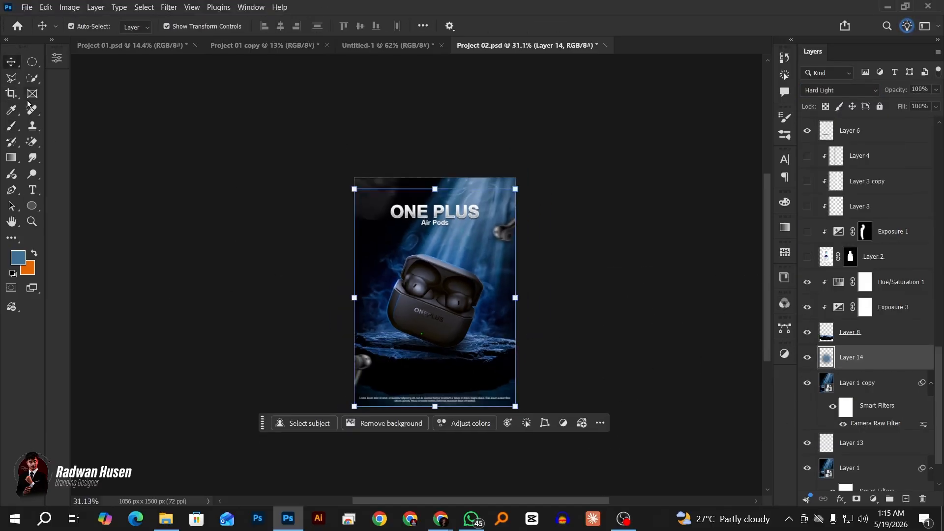
pyautogui.click(239, 284)
pyautogui.scroll(-2, 380, 366)
pyautogui.scroll(3, 408, 389)
pyautogui.scroll(1, 622, 421)
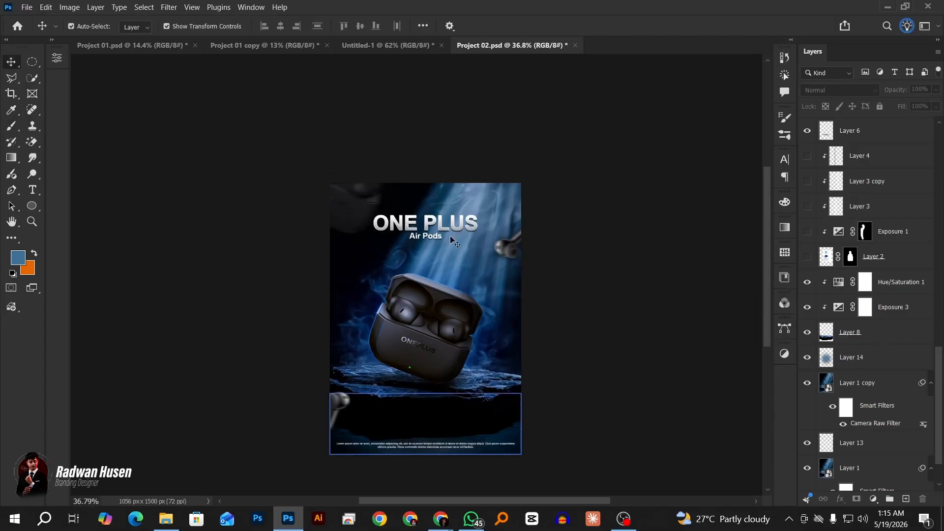
pyautogui.scroll(2, 438, 345)
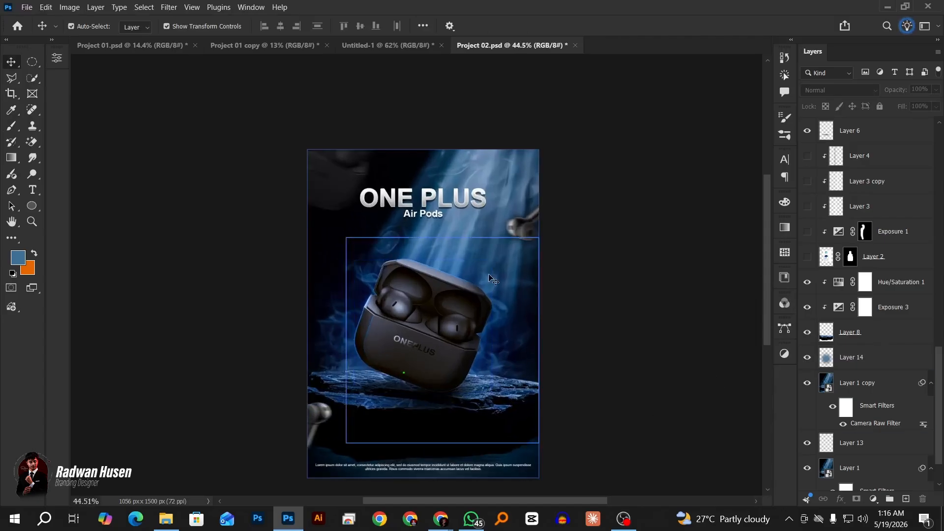
# Try to reposition and rotate the small floating earbud beside the title, with its drop shadow turned off
pyautogui.moveTo(515, 232); pyautogui.dragTo(492, 247)
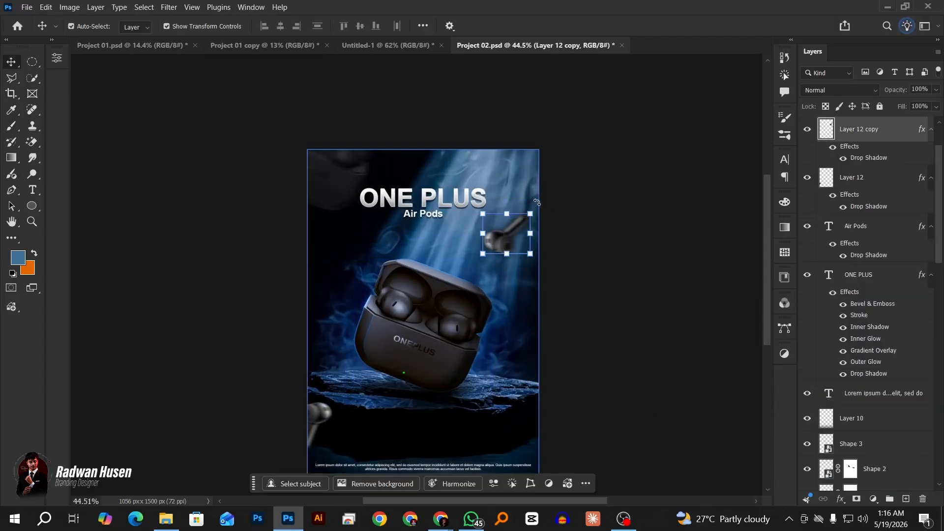
pyautogui.moveTo(537, 202); pyautogui.dragTo(540, 230)
pyautogui.click(609, 26)
pyautogui.click(701, 173)
pyautogui.hotkey('ctrl', 'z')
pyautogui.hotkey('ctrl', 't')
pyautogui.press('Return')
pyautogui.hotkey('ctrl', '-')
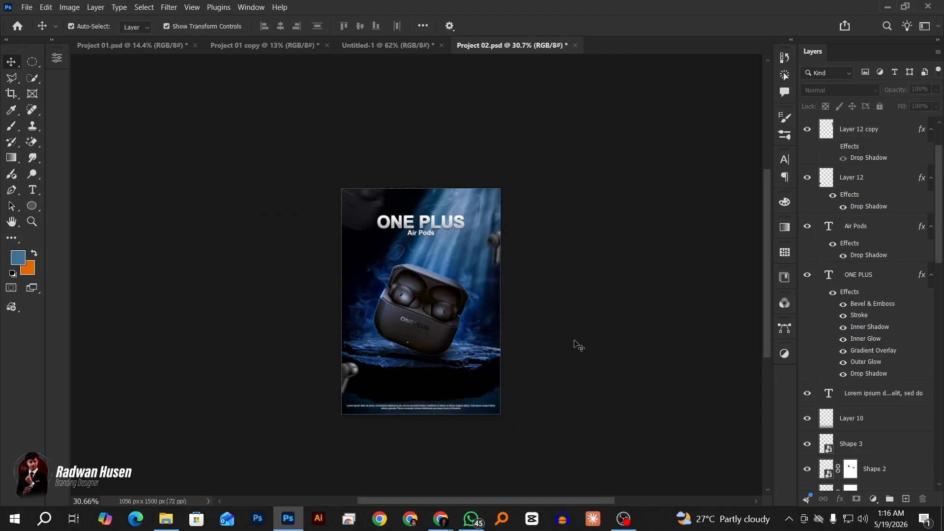
# Delete both small floating earbuds, Layer 12 copy and Layer 12, from the poster
pyautogui.click(501, 250)
pyautogui.press('Delete')
pyautogui.press('Delete')
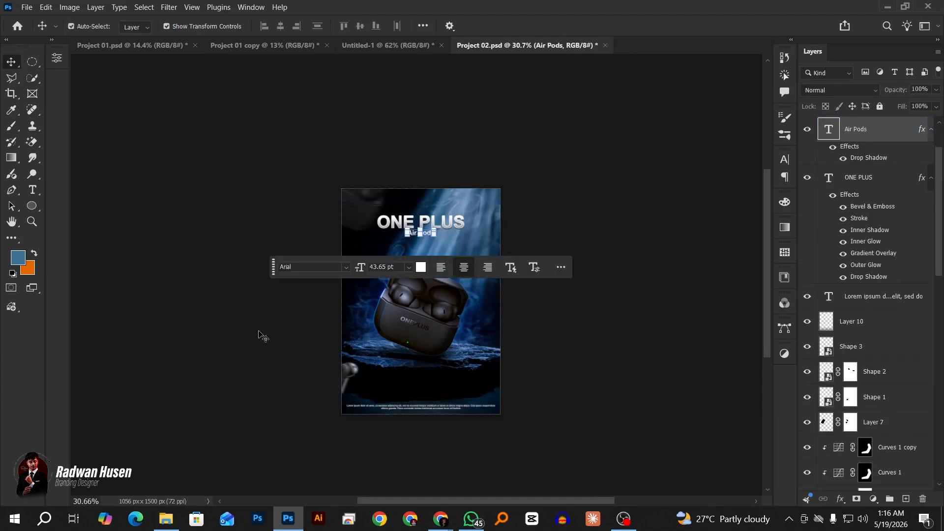
pyautogui.click(466, 390)
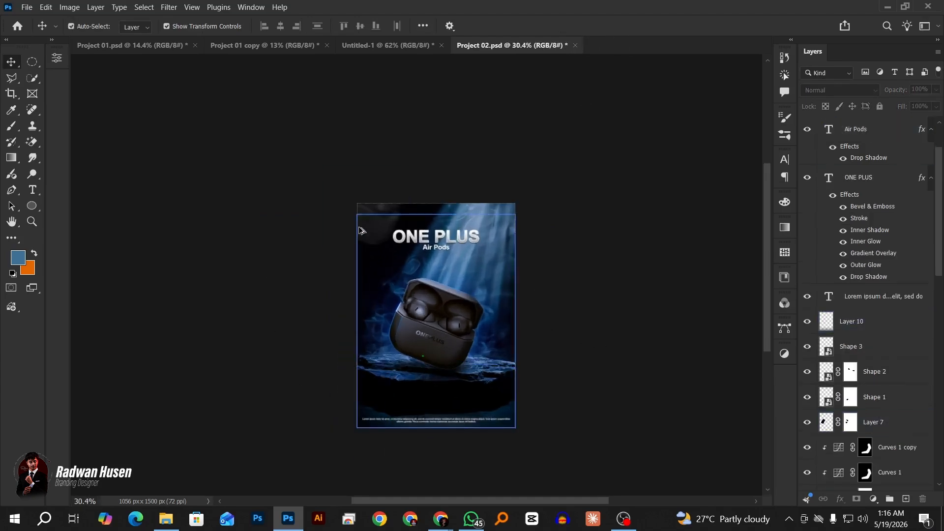
# Stamp all visible layers into a new merged layer at the top of the layer stack
pyautogui.moveTo(363, 229); pyautogui.dragTo(470, 372)
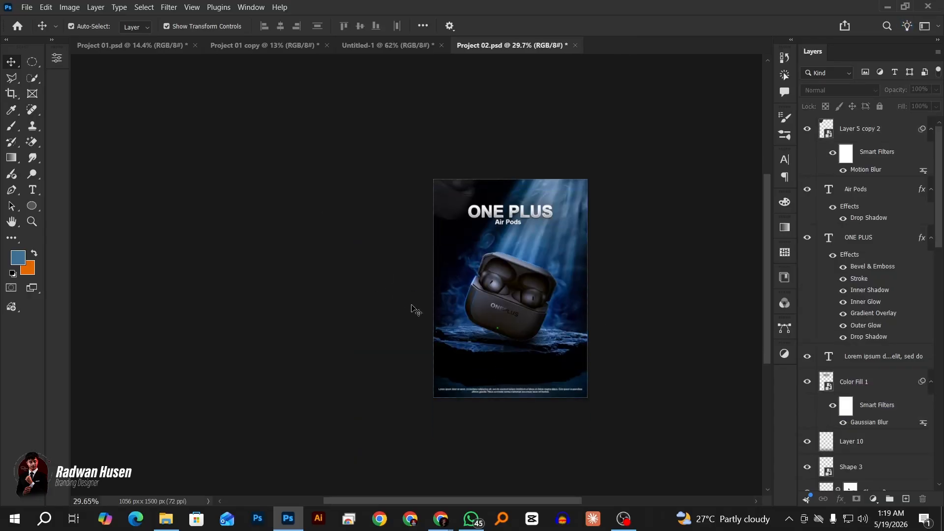
pyautogui.scroll(2, 411, 309)
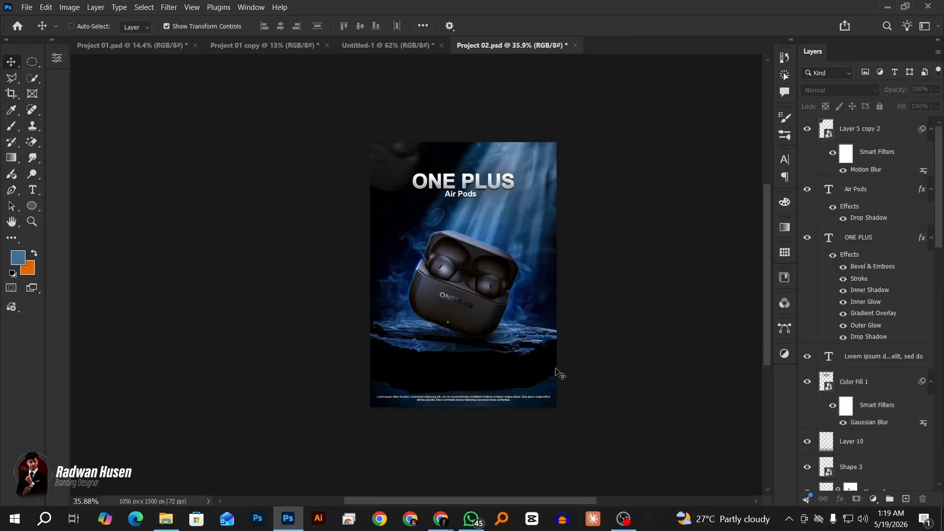
pyautogui.hotkey('ctrl', 'alt', 'shift', 'e')
pyautogui.scroll(2, 461, 353)
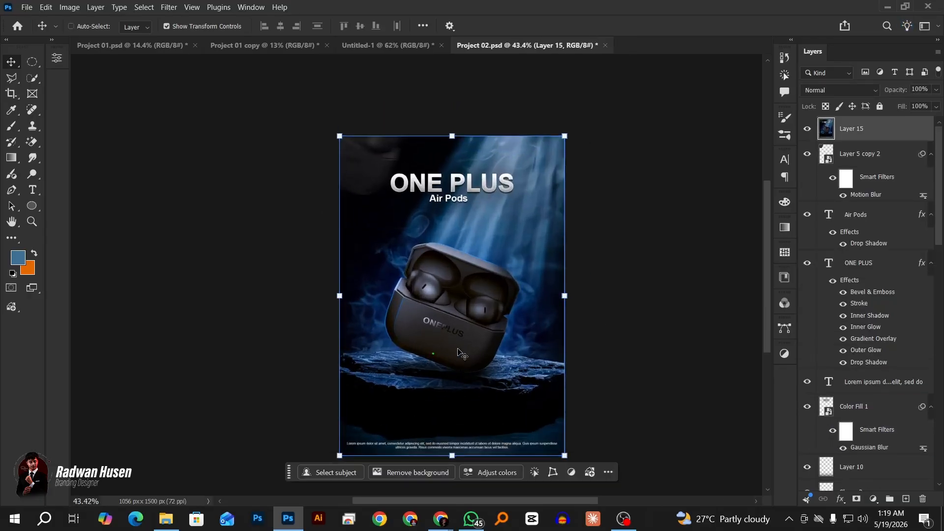
# Open the merged layer in Camera Raw and set Exposure +0.10, Contrast +4, Highlights -7, Shadows -4, Whites +8, Temperature -1 and Vibrance +9
pyautogui.hotkey('ctrl', 'shift', 'a')
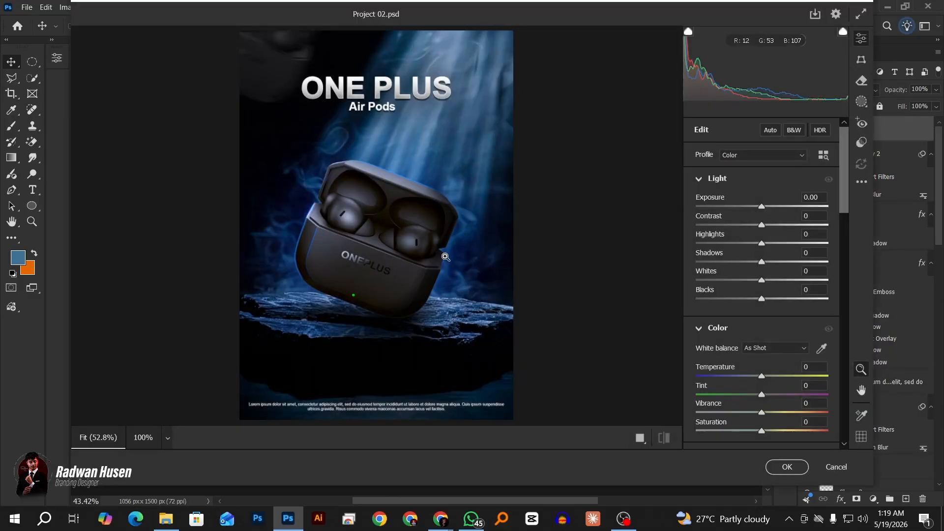
pyautogui.moveTo(762, 209); pyautogui.dragTo(763, 210)
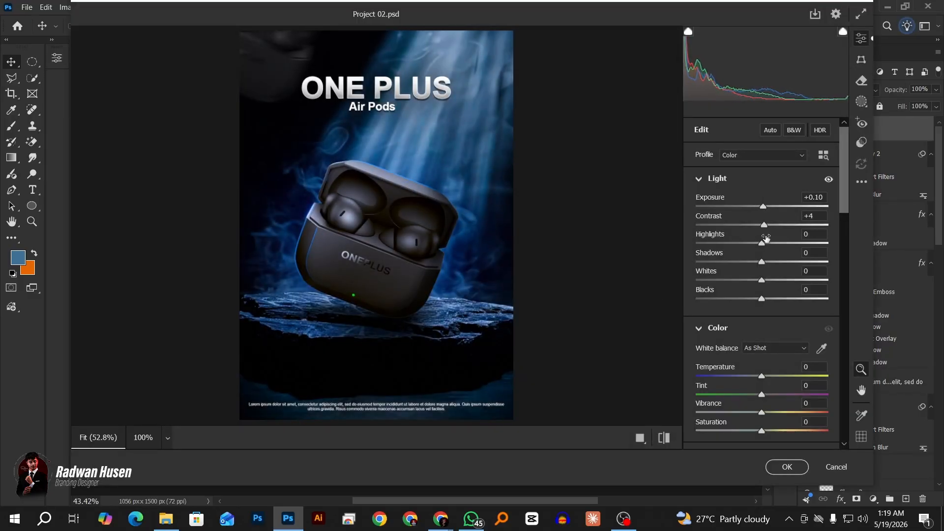
pyautogui.moveTo(765, 243); pyautogui.dragTo(763, 316)
pyautogui.moveTo(762, 374); pyautogui.dragTo(768, 417)
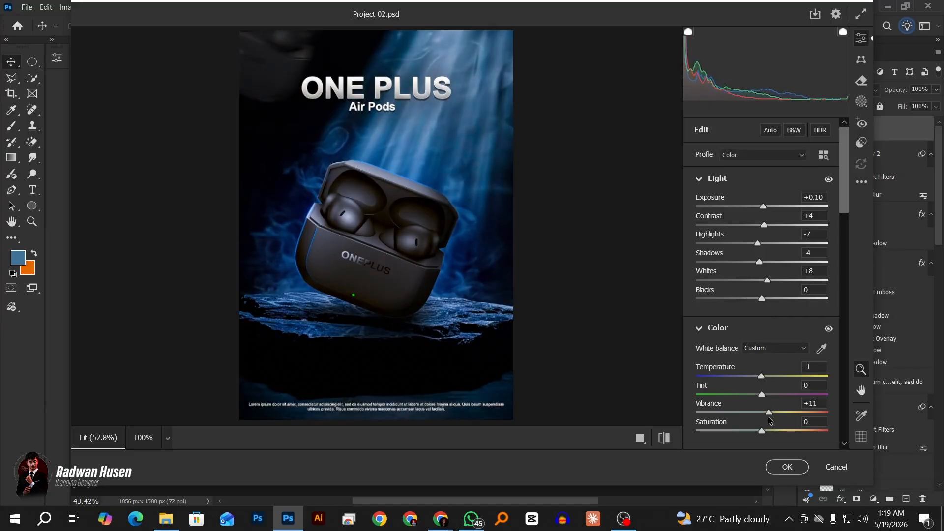
# Set the Camera Raw effects to Texture +10, Clarity +12, Dehaze +6 and Vignette -6
pyautogui.scroll(-3, 764, 401)
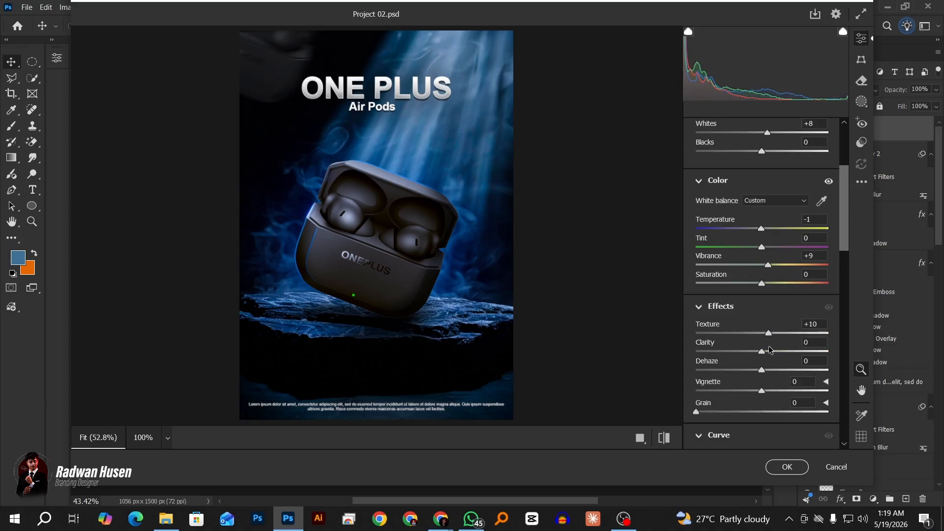
pyautogui.moveTo(770, 349); pyautogui.dragTo(770, 371)
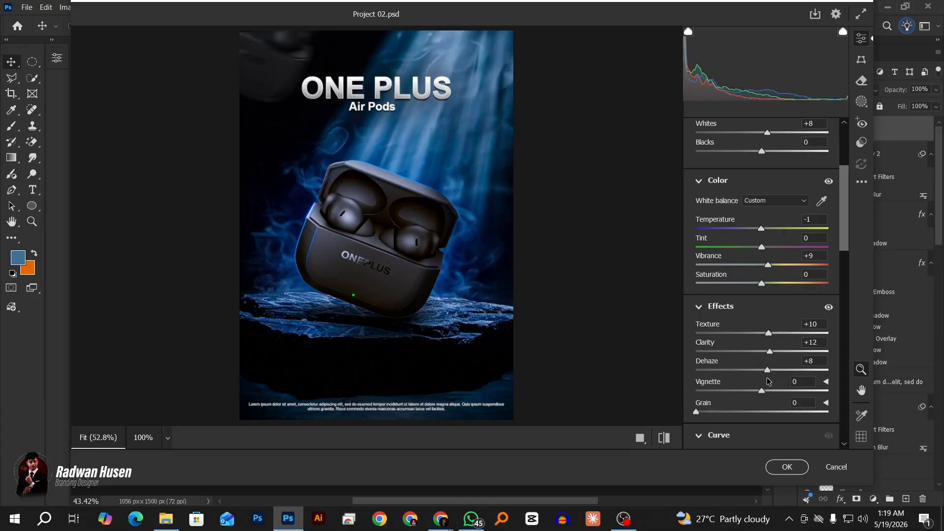
pyautogui.moveTo(762, 390); pyautogui.dragTo(761, 396)
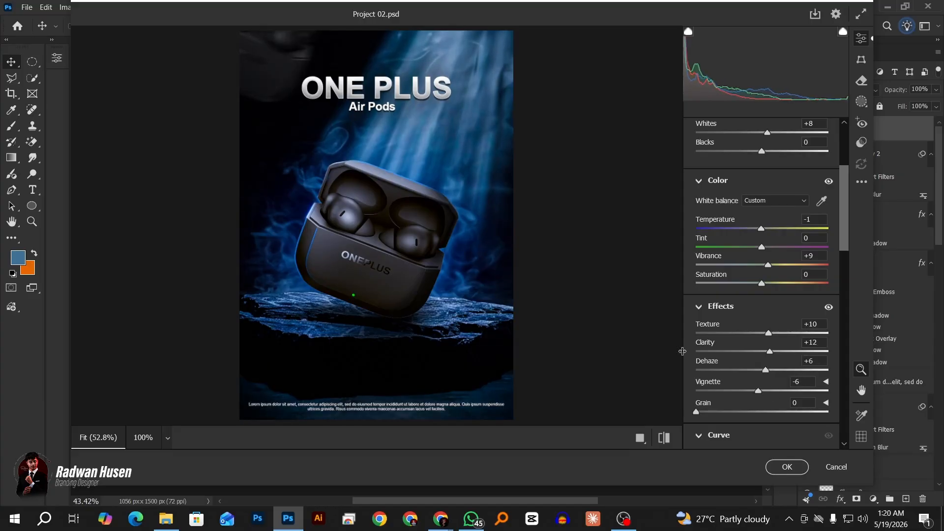
# Look over the remaining Camera Raw settings, including the Curve section, and apply the grade to the merged layer
pyautogui.scroll(-3, 434, 274)
pyautogui.scroll(3, 425, 274)
pyautogui.scroll(-4, 739, 339)
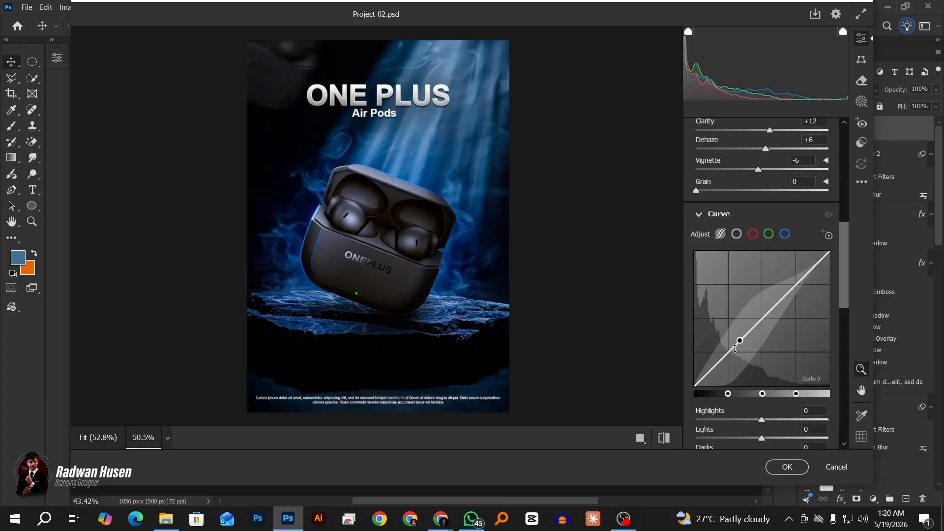
pyautogui.scroll(-4, 737, 367)
pyautogui.click(786, 467)
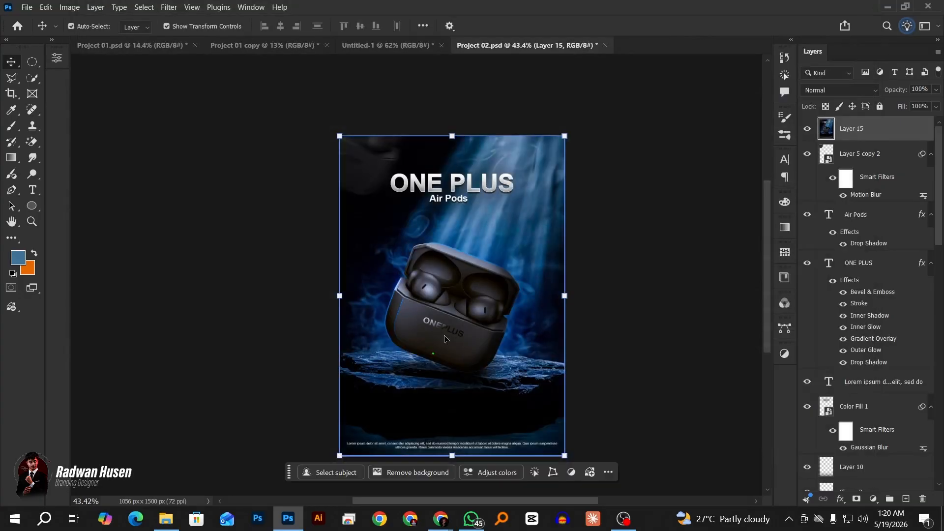
# Duplicate Layer 15 and apply the Glass filter with Distortion 5, Smoothness 3, Frosted texture and Scaling 67%
pyautogui.hotkey('ctrl', 'j')
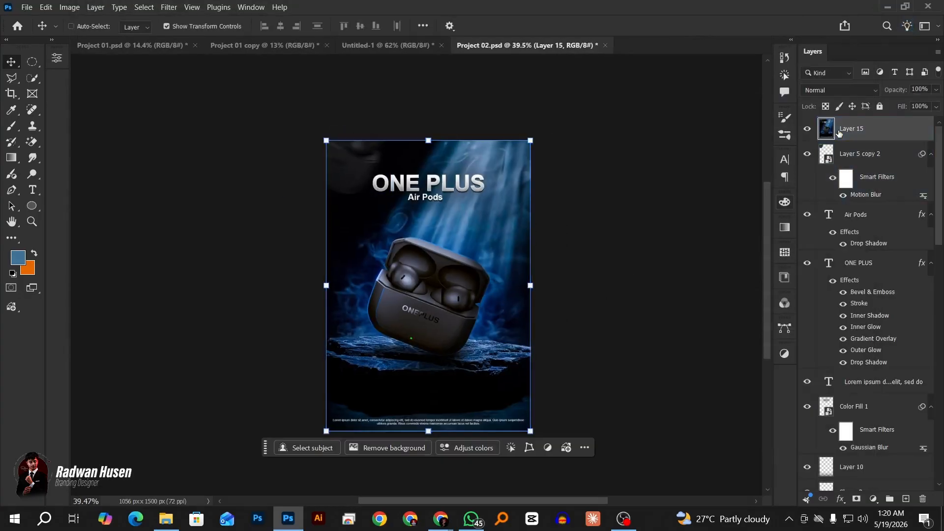
pyautogui.click(171, 9)
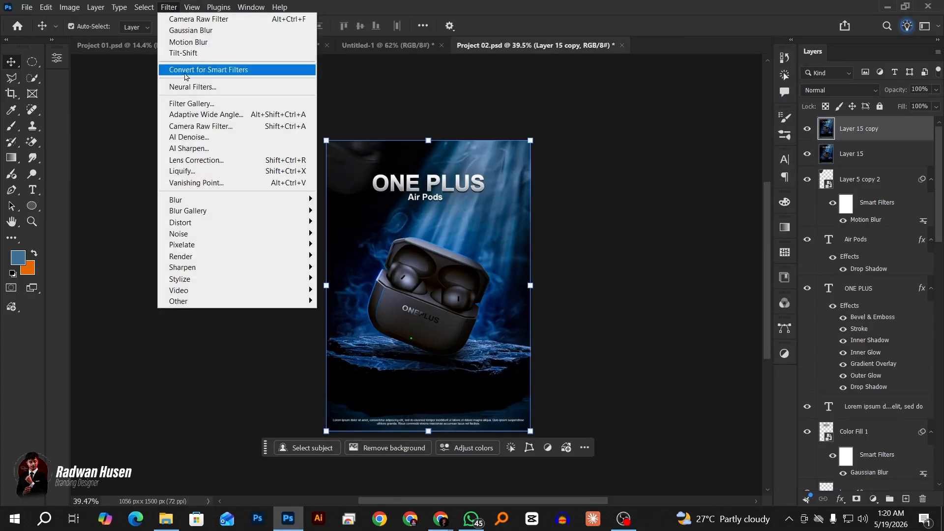
pyautogui.click(191, 104)
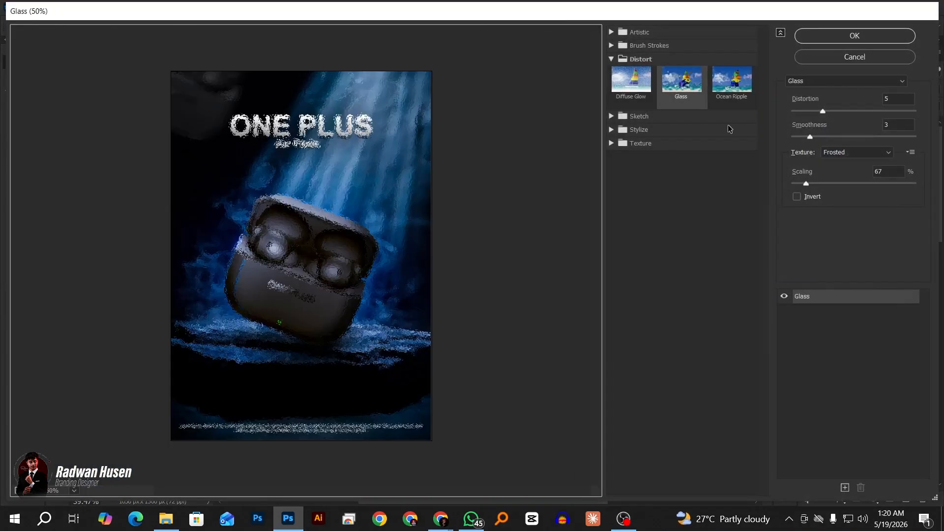
pyautogui.click(863, 36)
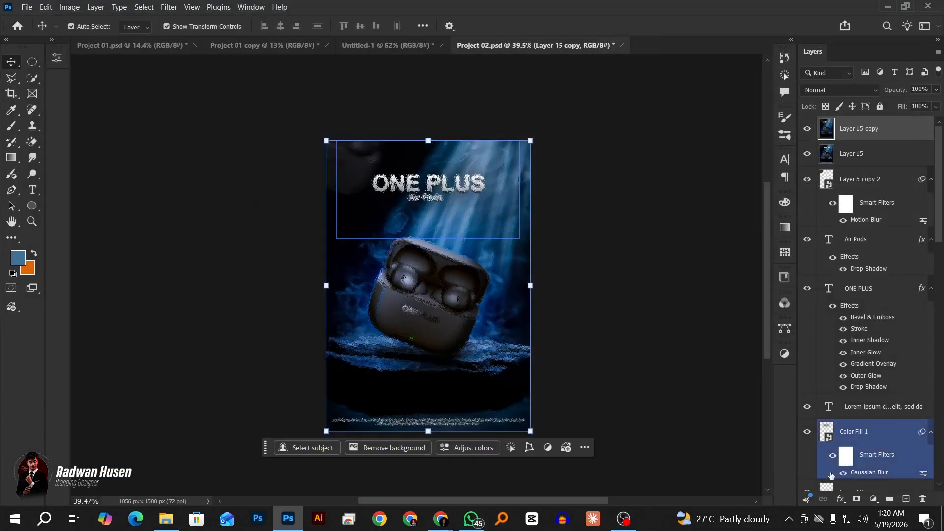
# Add a black mask to Layer 15 copy and reveal the glass texture over the light rays' right edge with a soft white 532 px brush
pyautogui.keyDown('alt'); pyautogui.click(857, 499); pyautogui.keyUp('alt')
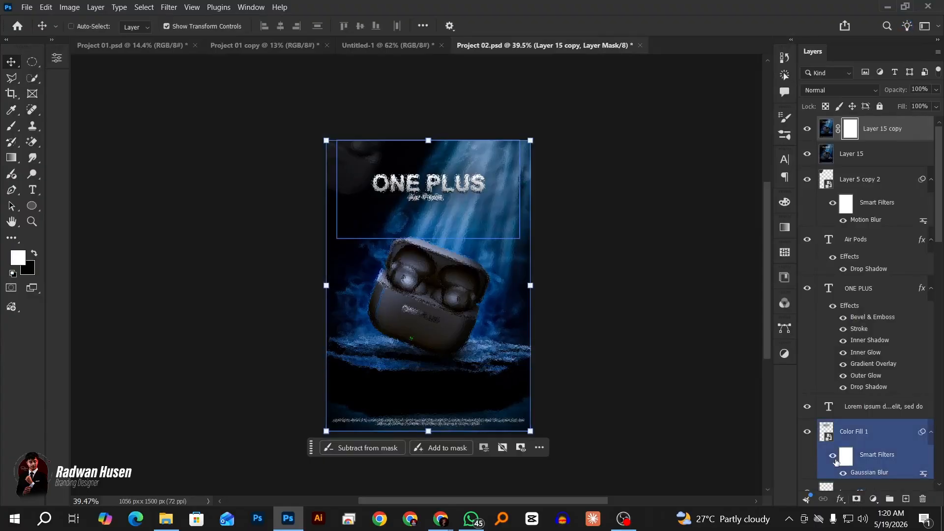
pyautogui.click(11, 126)
pyautogui.scroll(3, 611, 258)
pyautogui.moveTo(467, 255); pyautogui.dragTo(430, 241)
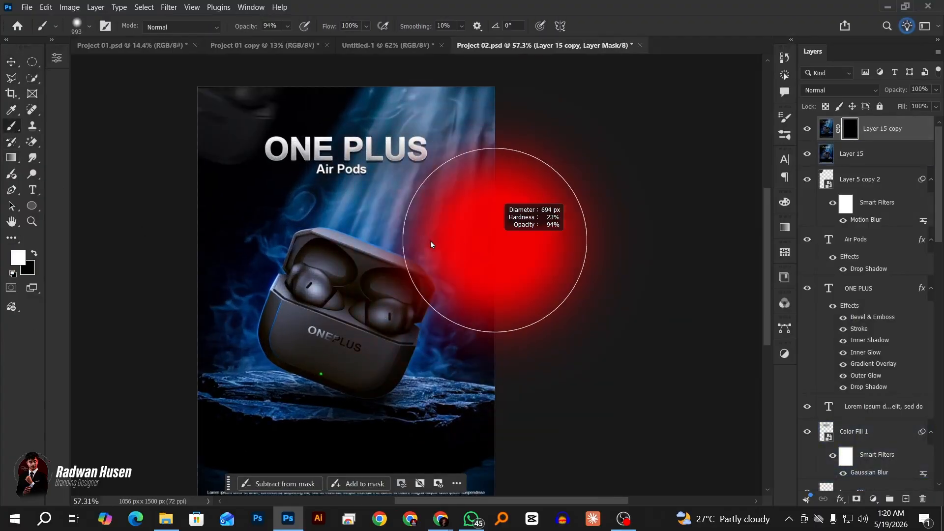
pyautogui.scroll(2, 429, 241)
pyautogui.moveTo(554, 182); pyautogui.dragTo(616, 252)
pyautogui.scroll(-3, 616, 268)
pyautogui.scroll(1, 393, 266)
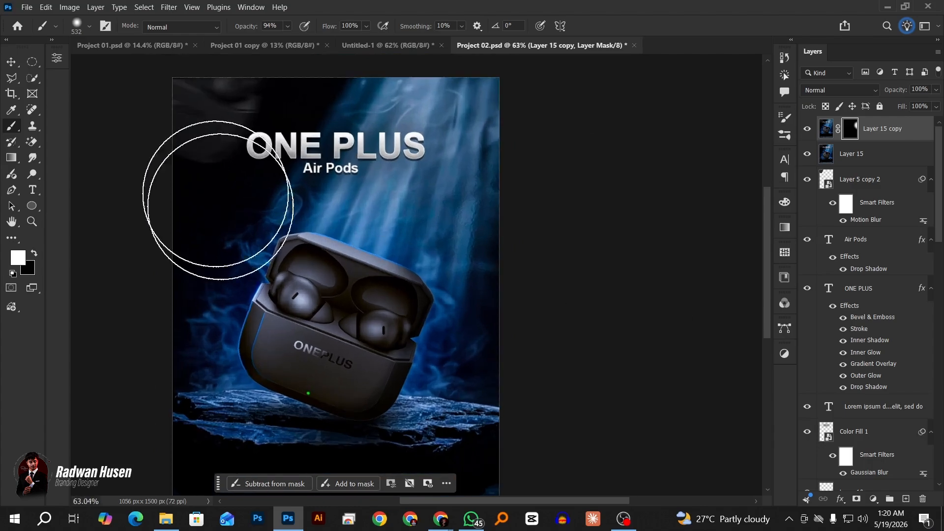
# Paint white on the Layer 15 copy mask to reveal the glass texture in the poster's upper-left corner
pyautogui.moveTo(184, 99)
pyautogui.mouseDown()
pyautogui.moveTo(143, 109)
pyautogui.moveTo(152, 143)
pyautogui.mouseUp()
pyautogui.scroll(2, 158, 150)
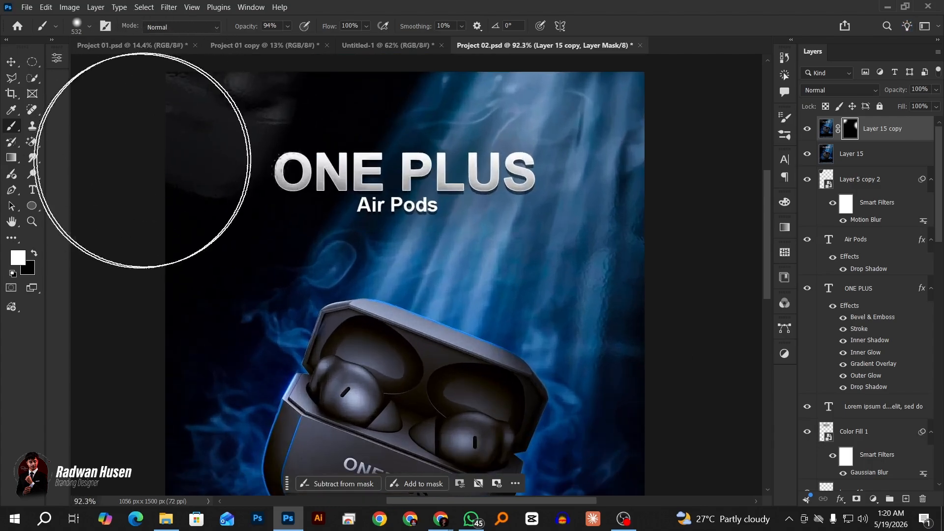
pyautogui.scroll(-2, 158, 157)
pyautogui.scroll(-2, 540, 294)
pyautogui.scroll(2, 460, 253)
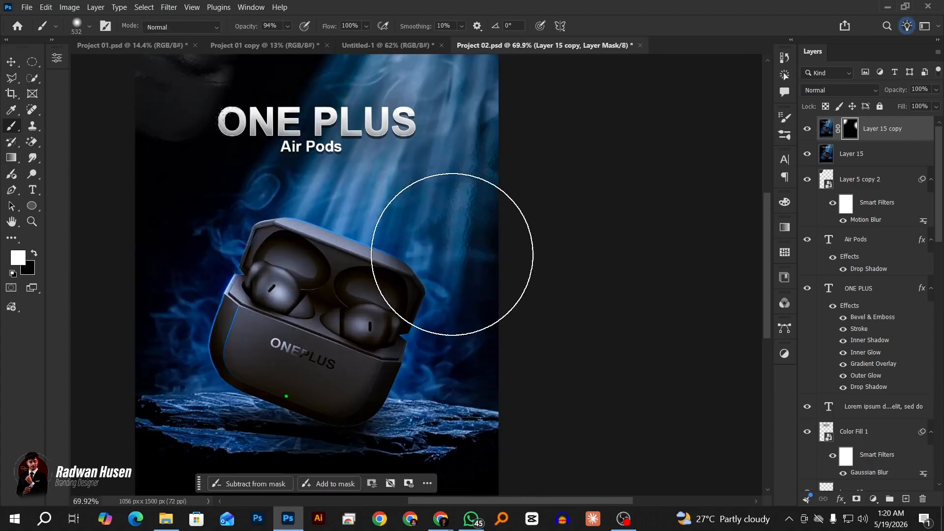
# Reduce the brush size and paint the glass texture in along both sides of the poster around the rock
pyautogui.moveTo(467, 261); pyautogui.dragTo(401, 261)
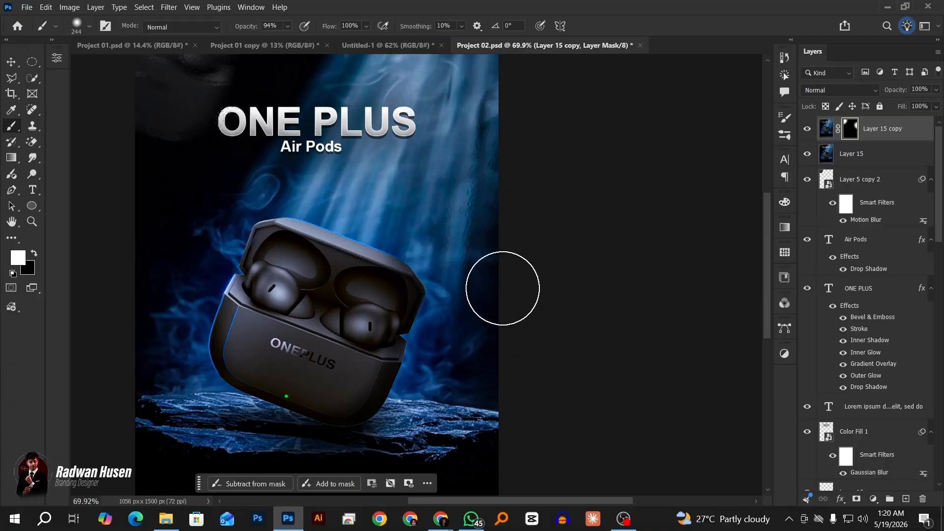
pyautogui.scroll(2, 491, 320)
pyautogui.moveTo(449, 370); pyautogui.dragTo(480, 367)
pyautogui.moveTo(462, 350); pyautogui.dragTo(554, 337)
pyautogui.scroll(-2, 585, 285)
pyautogui.scroll(2, 175, 341)
pyautogui.moveTo(146, 328); pyautogui.dragTo(99, 317)
pyautogui.scroll(-3, 231, 350)
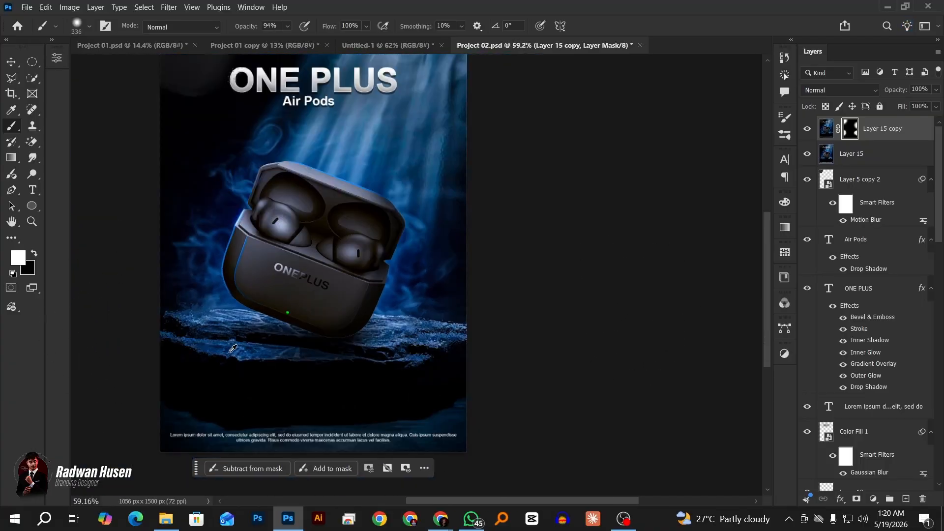
# Touch up the Layer 15 copy mask with black to hide excess glass distortion, and save Project 02.psd
pyautogui.scroll(-1, 233, 349)
pyautogui.scroll(2, 106, 120)
pyautogui.scroll(-1, 304, 253)
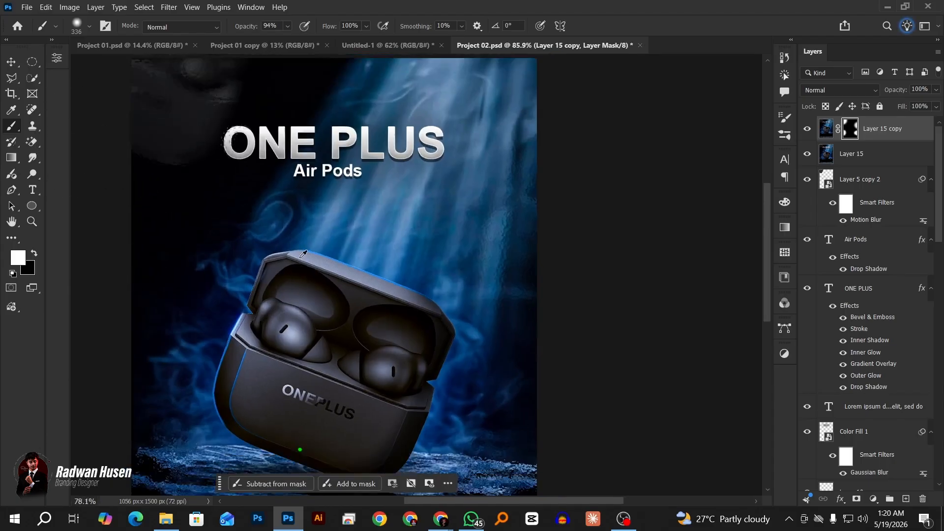
pyautogui.scroll(-3, 303, 253)
pyautogui.scroll(3, 403, 272)
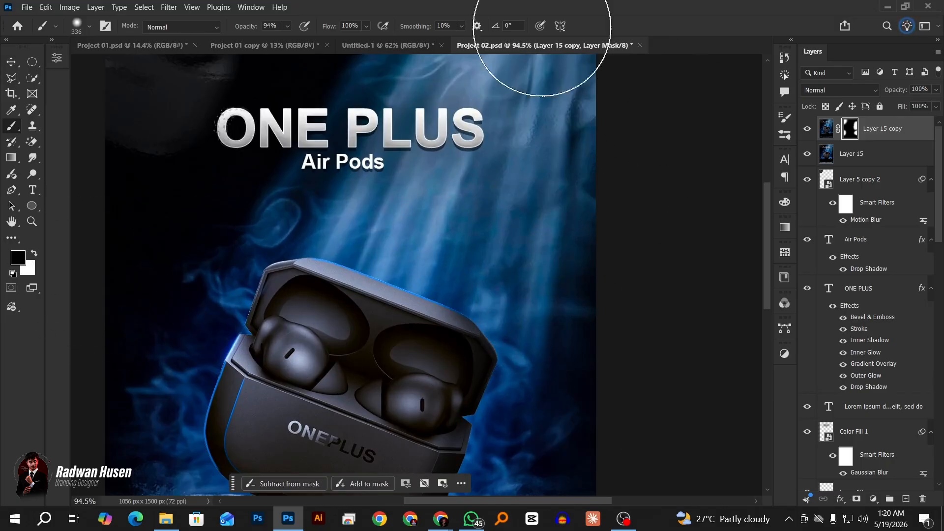
pyautogui.scroll(-2, 458, 246)
pyautogui.scroll(3, 208, 163)
pyautogui.scroll(-3, 178, 316)
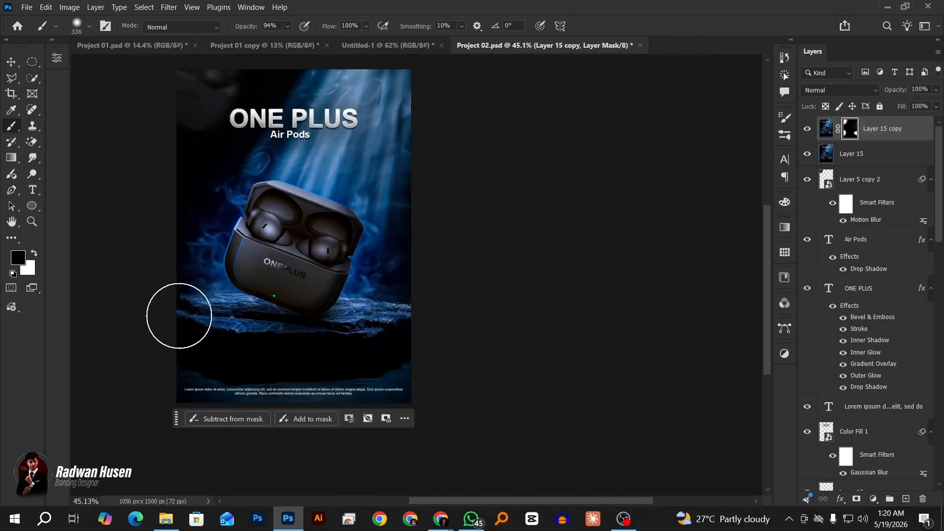
pyautogui.scroll(3, 249, 337)
pyautogui.scroll(-4, 409, 334)
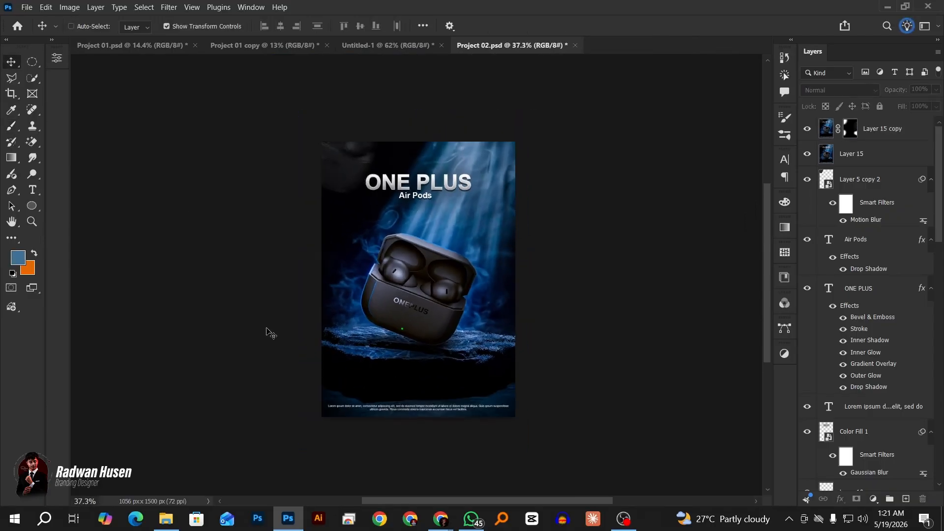
pyautogui.hotkey('ctrl', 's')
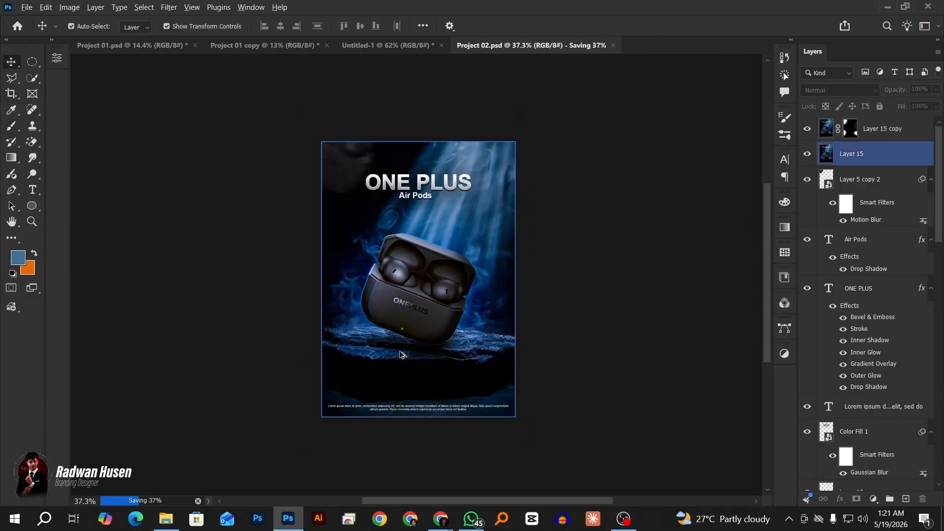